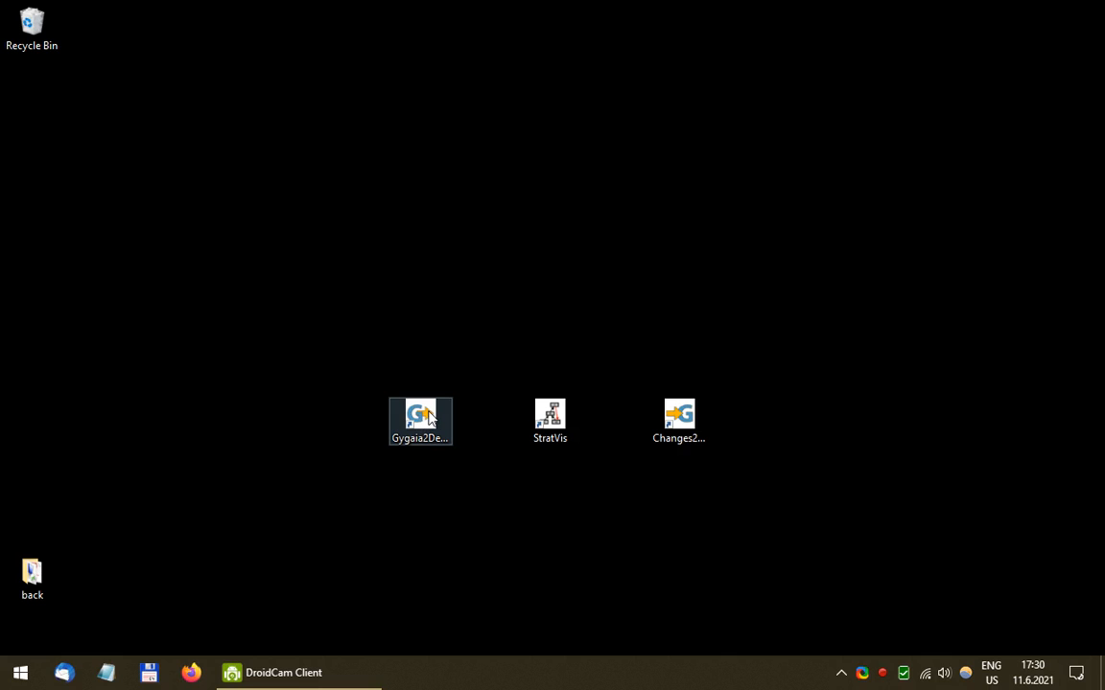
click(428, 416)
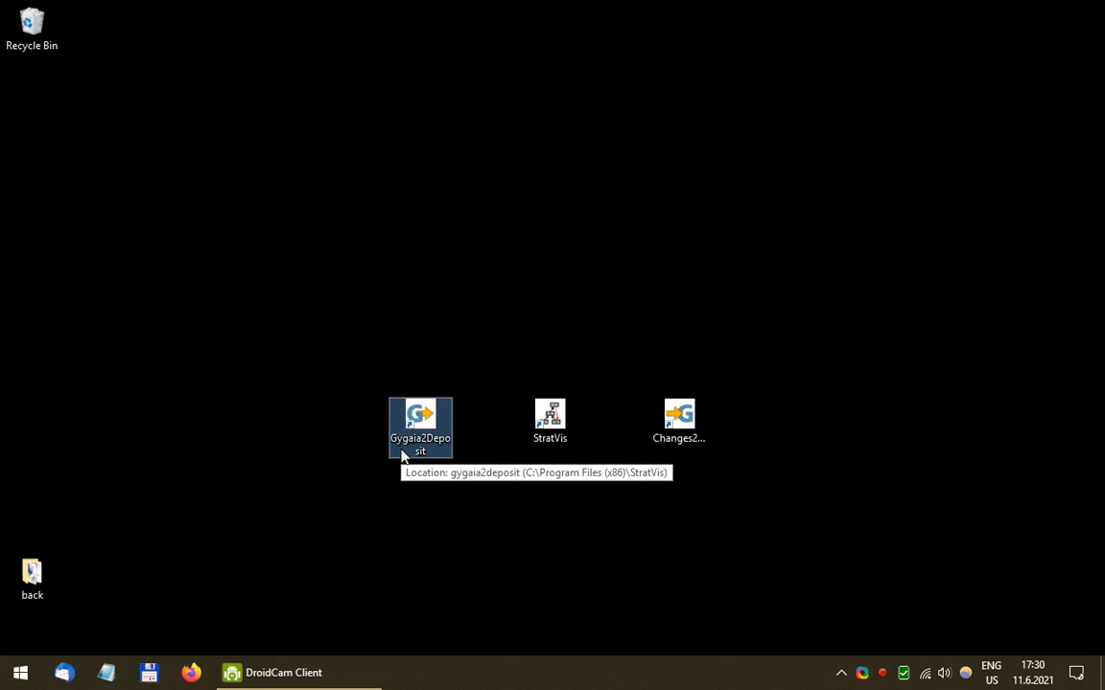
click(482, 452)
click(548, 443)
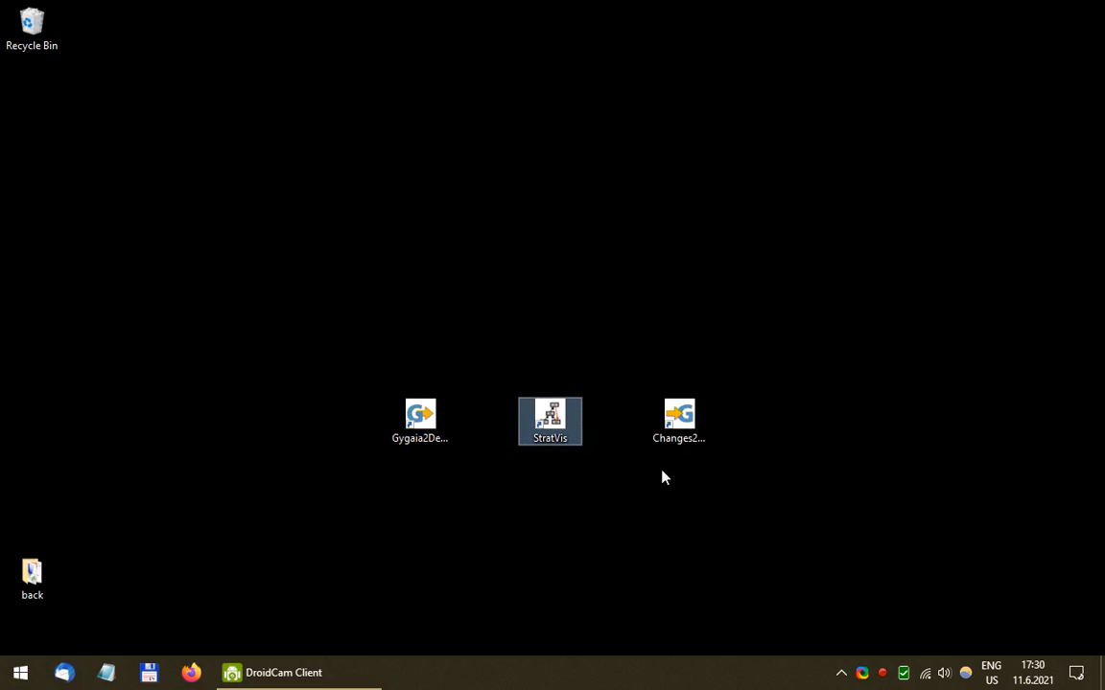
click(681, 443)
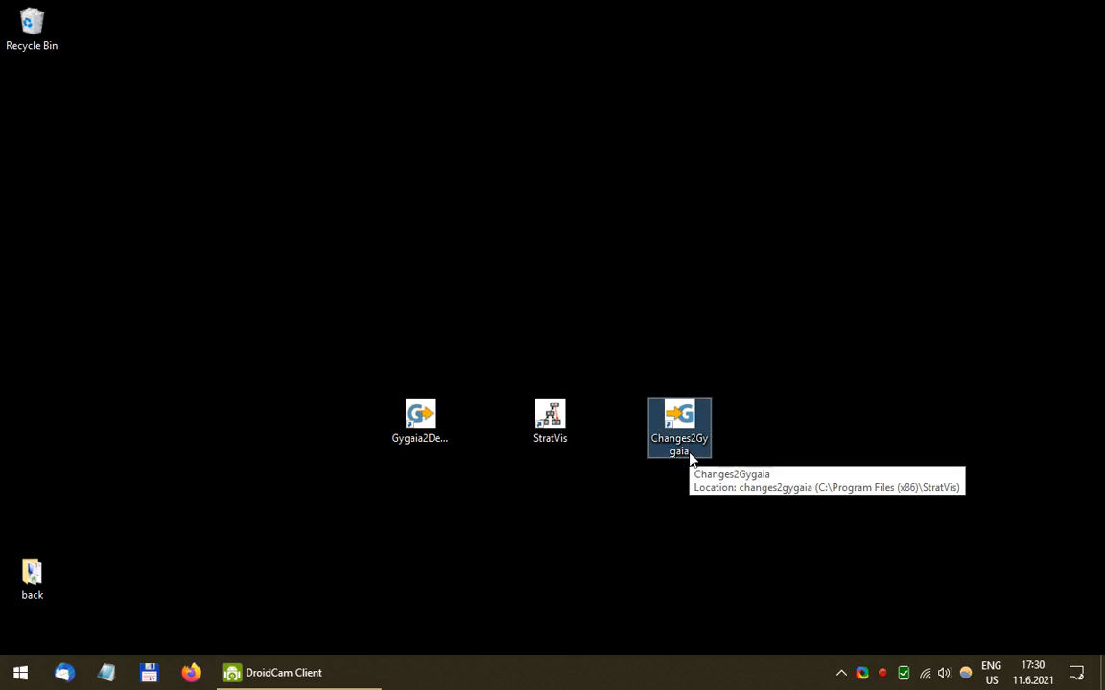
click(625, 494)
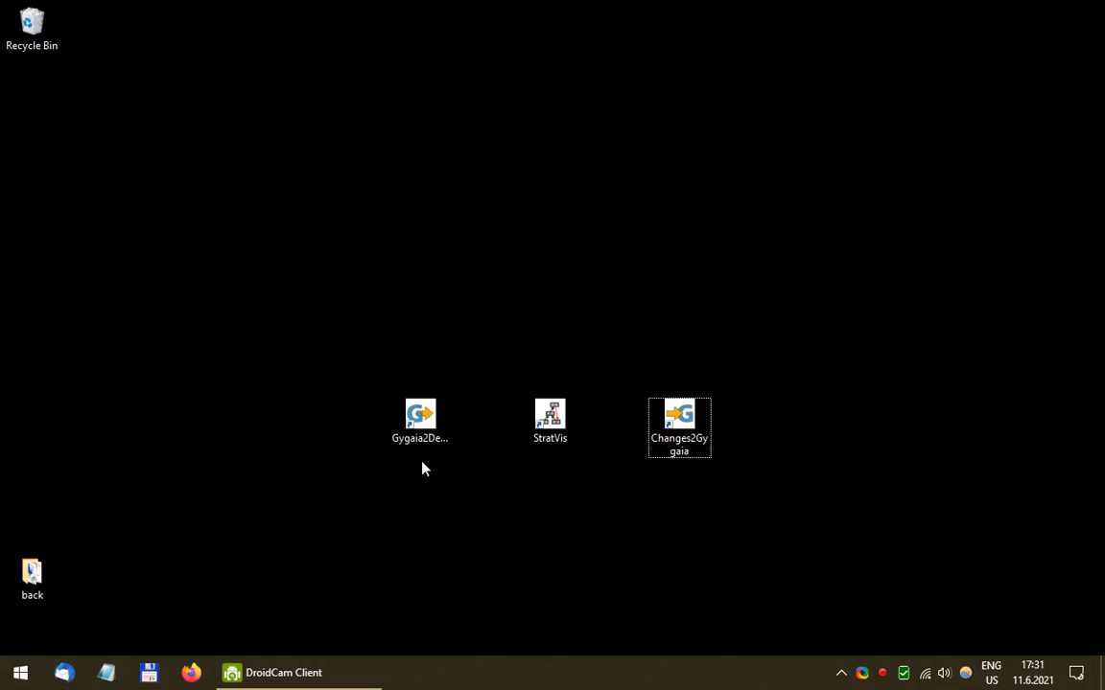
Step: Open Gygaia2Deposit and enter the database password for the kap_backup connection
double_click(420, 422)
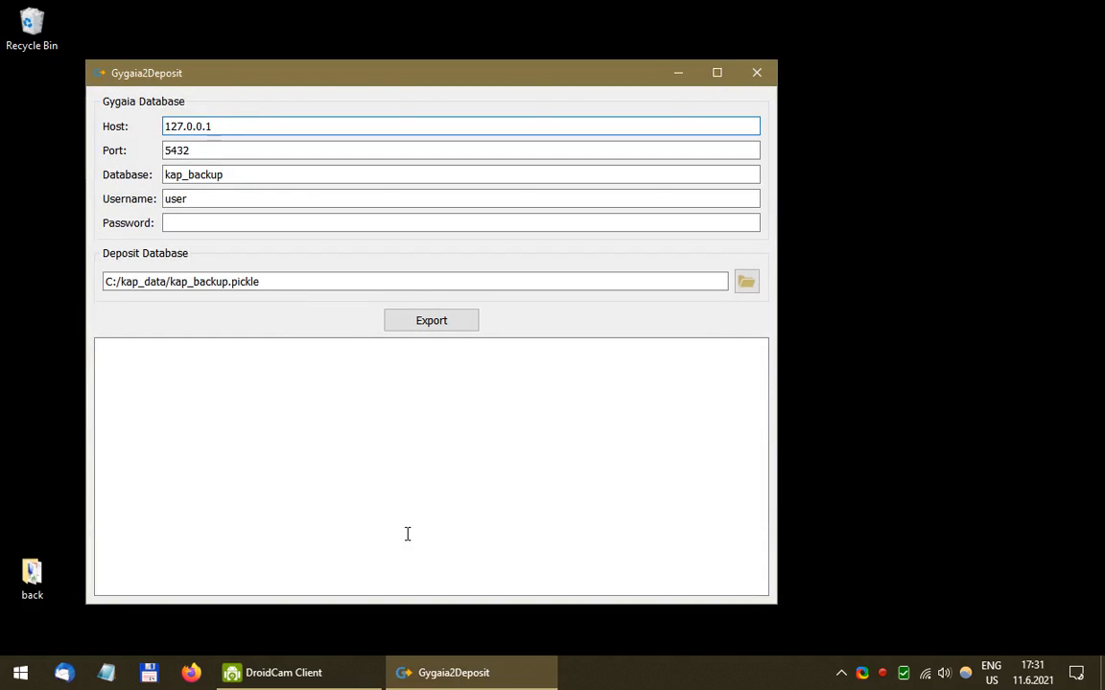
drag(239, 80, 273, 82)
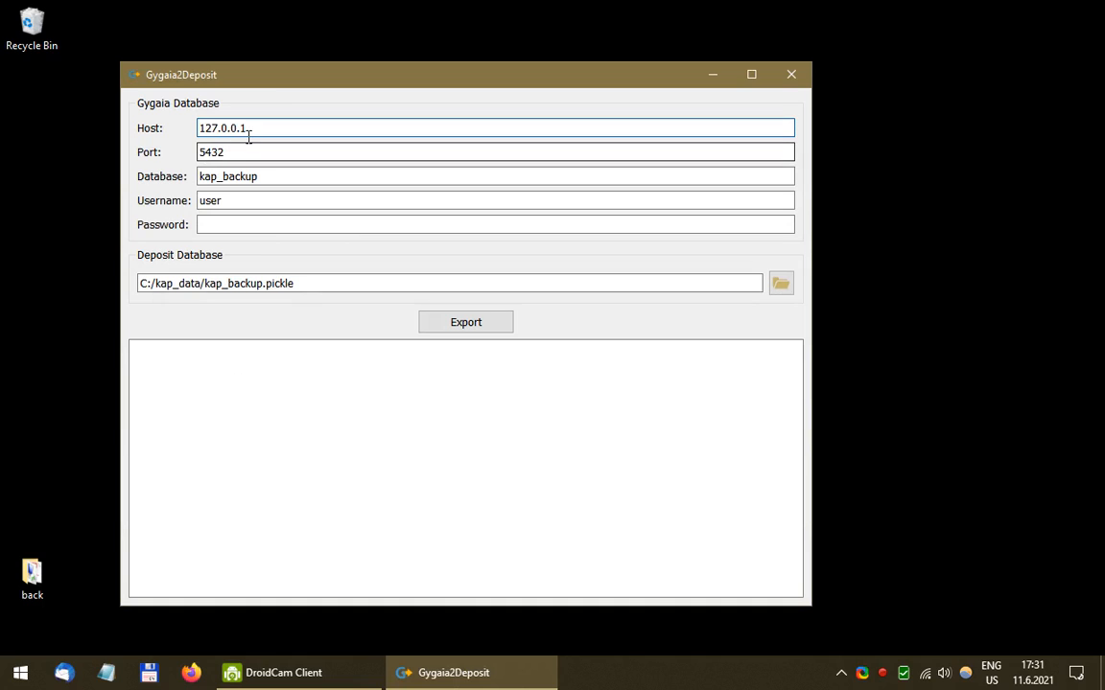
double_click(221, 129)
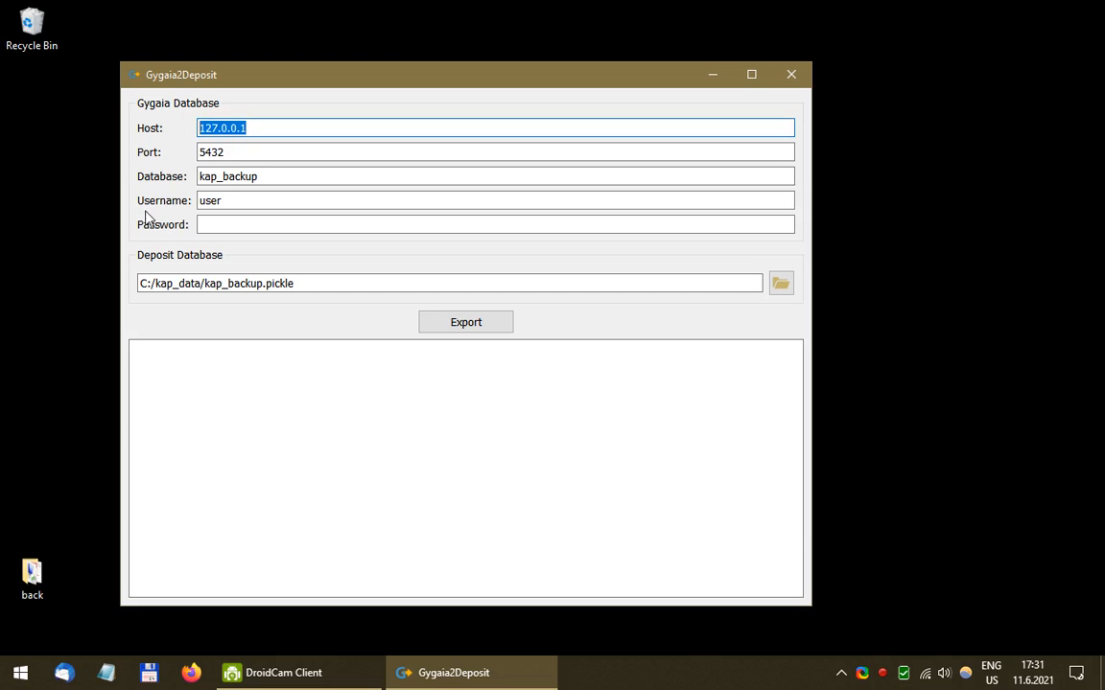
click(243, 151)
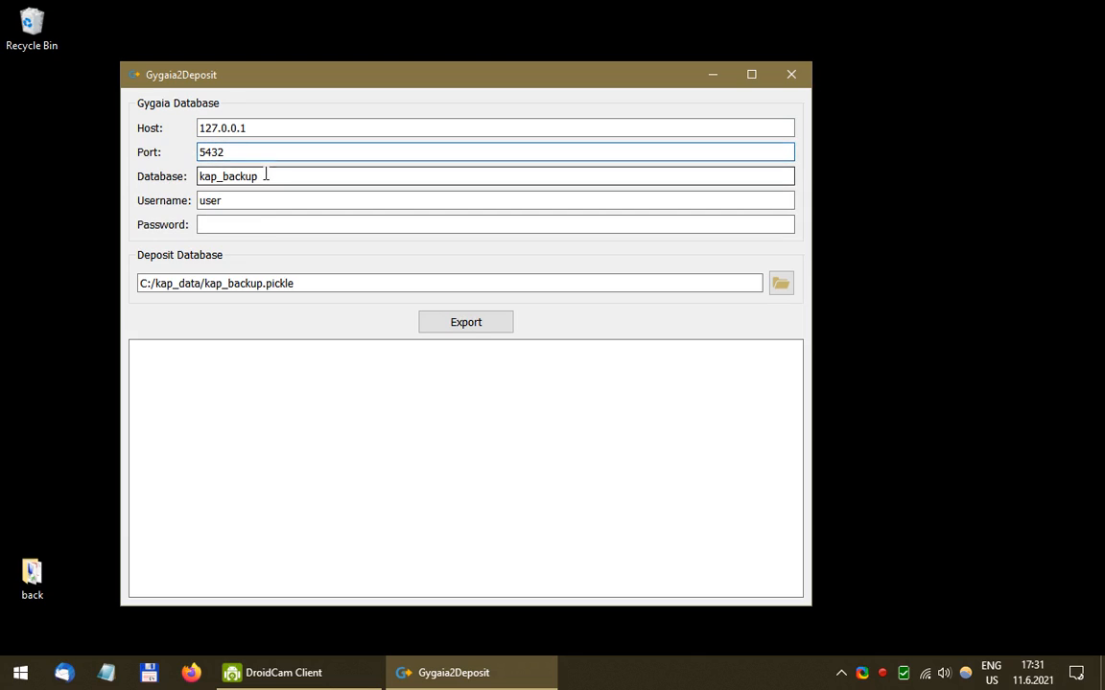
click(272, 176)
drag(272, 175, 197, 177)
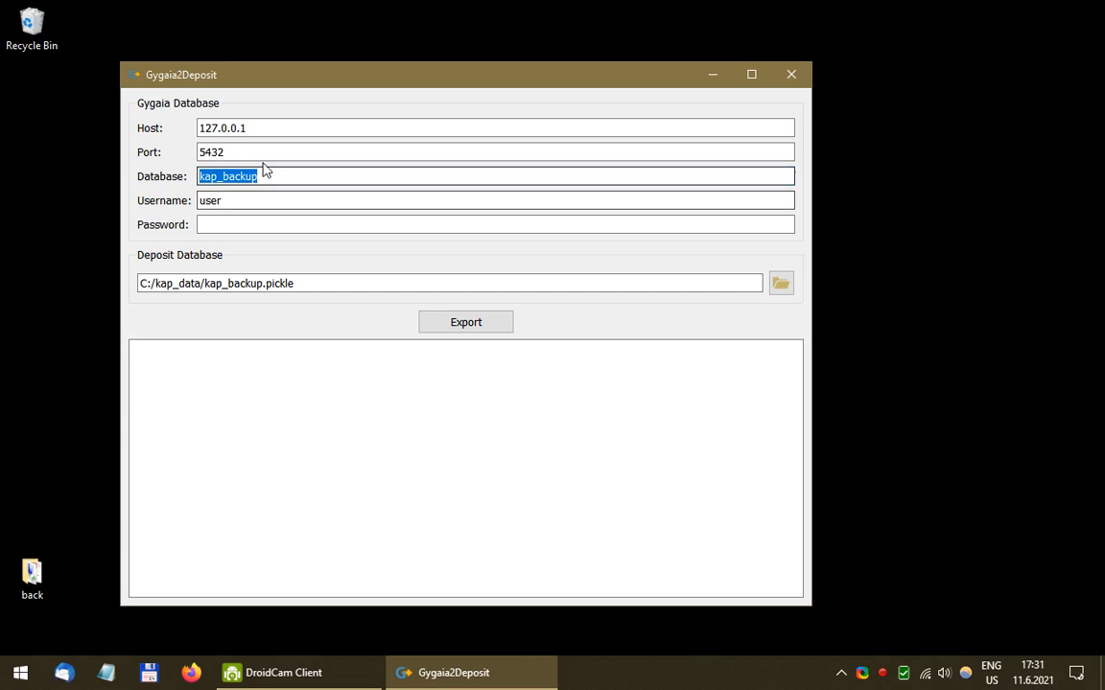
click(253, 130)
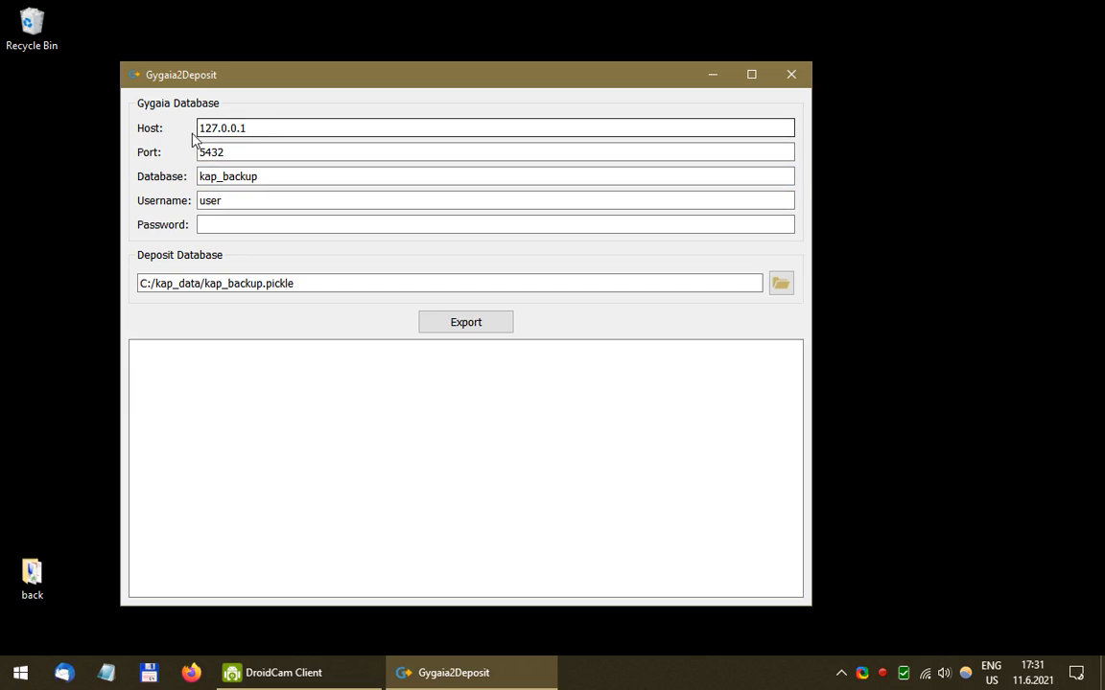
click(264, 181)
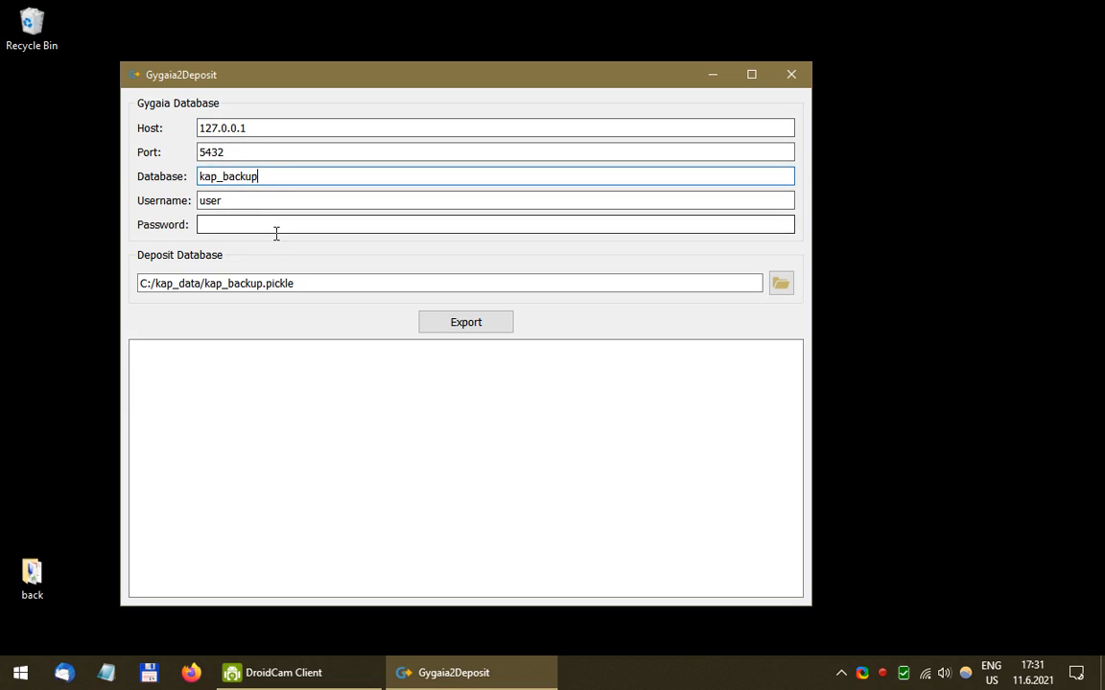
click(247, 204)
click(232, 223)
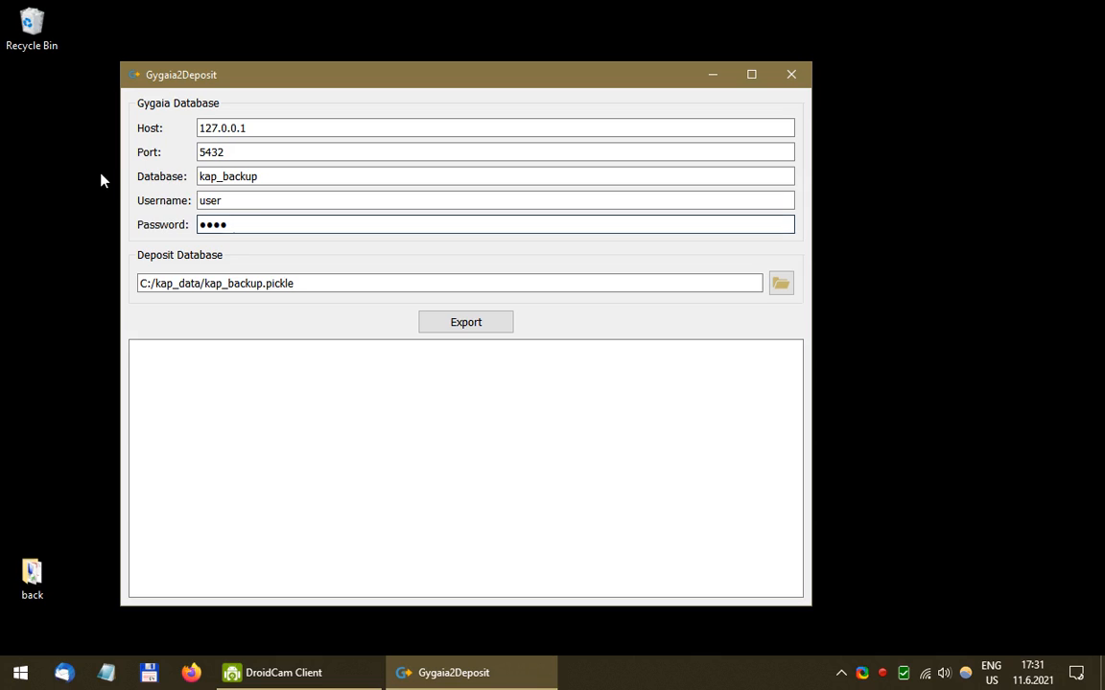
Step: Export the Gygaia database to the deposit file C:/kap_data/kap_backup.pickle and close the exporter
click(331, 284)
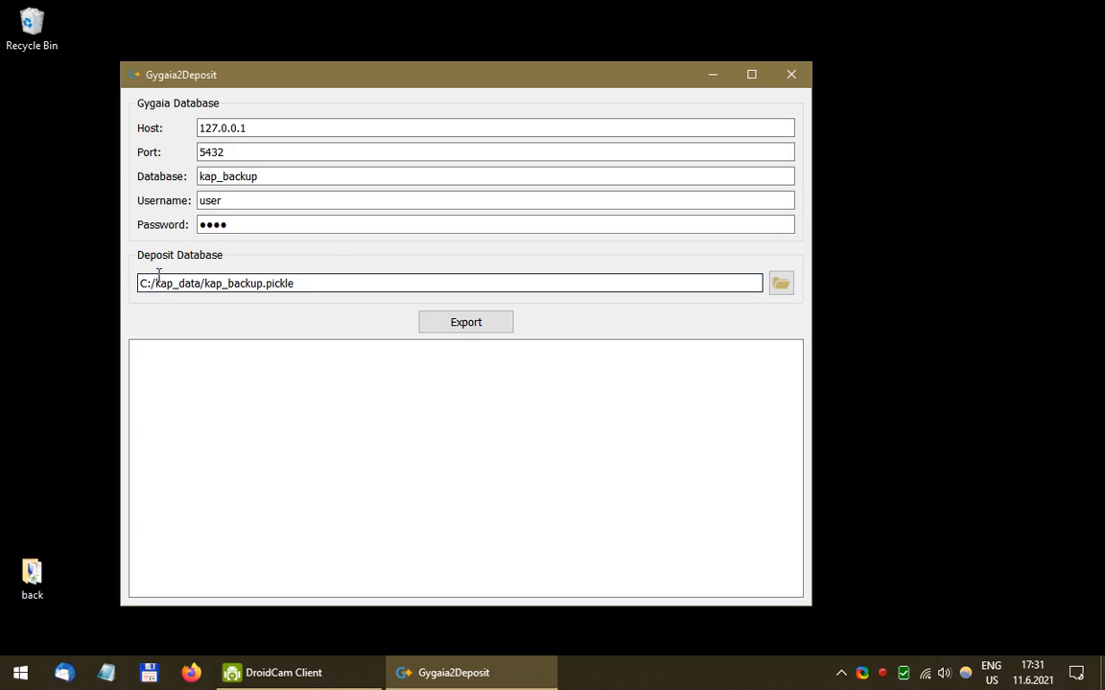
double_click(274, 286)
click(303, 288)
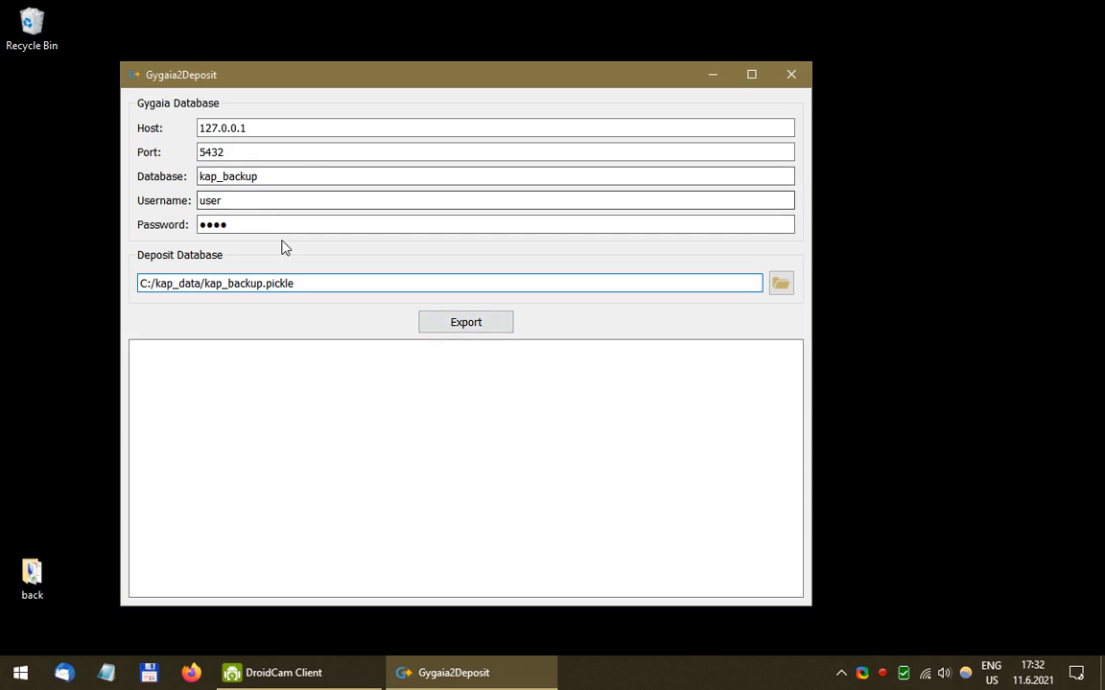
click(477, 328)
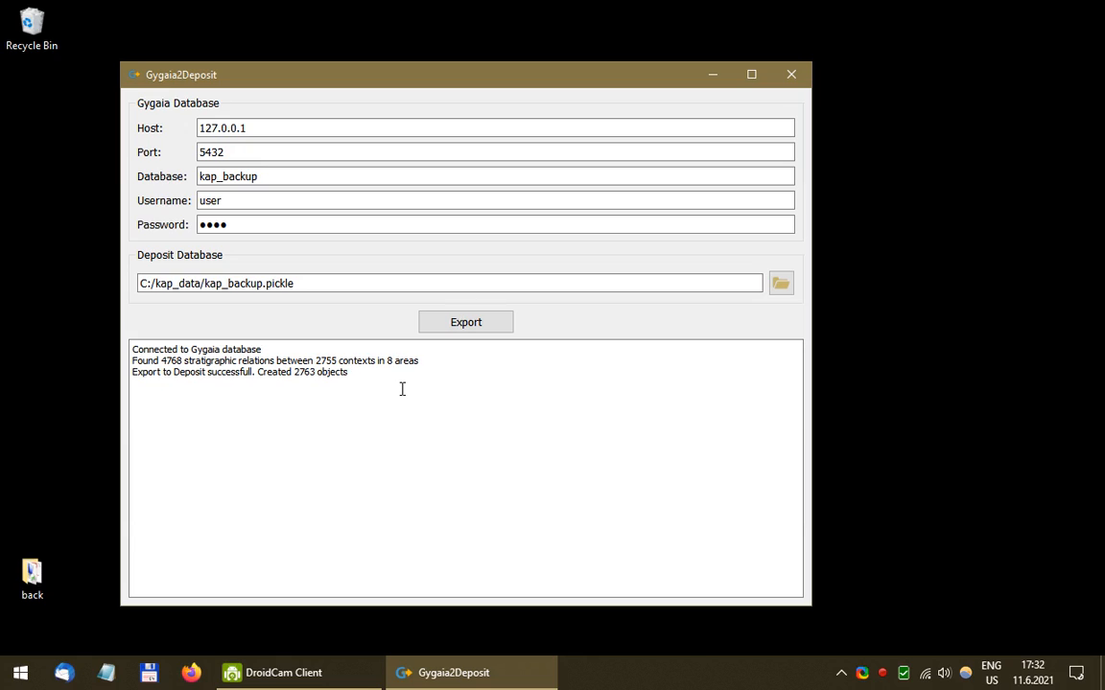
click(792, 74)
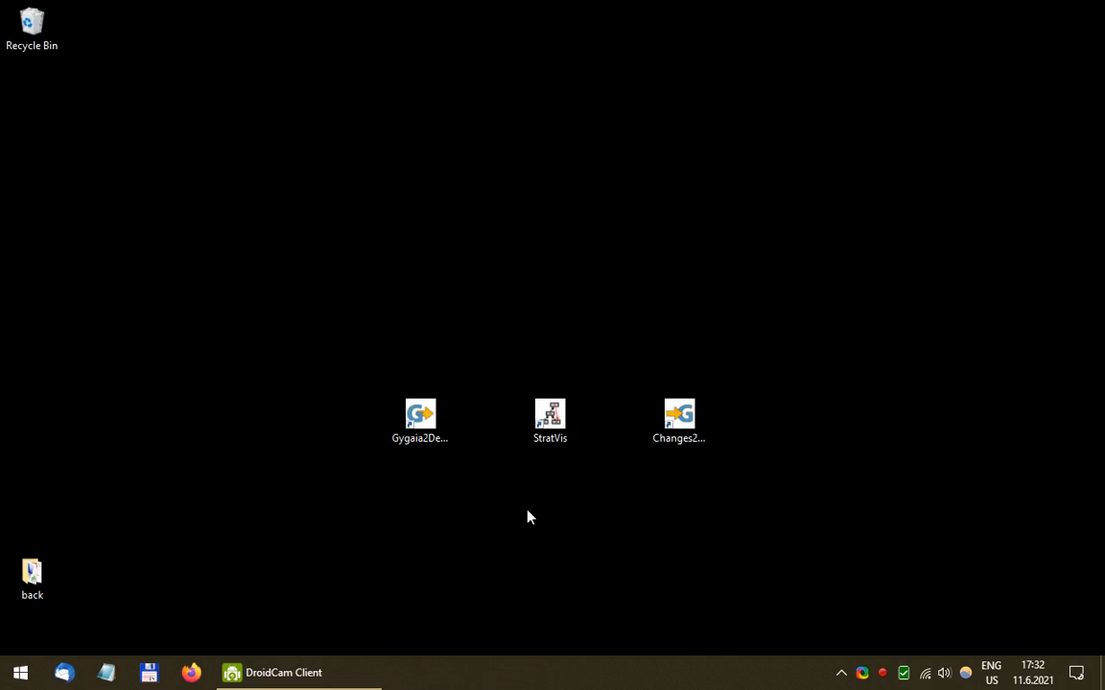
Step: Launch StratVis and connect it to the pickle data source C:/kap_data/kap_backup.pickle, with the main window maximized
double_click(553, 426)
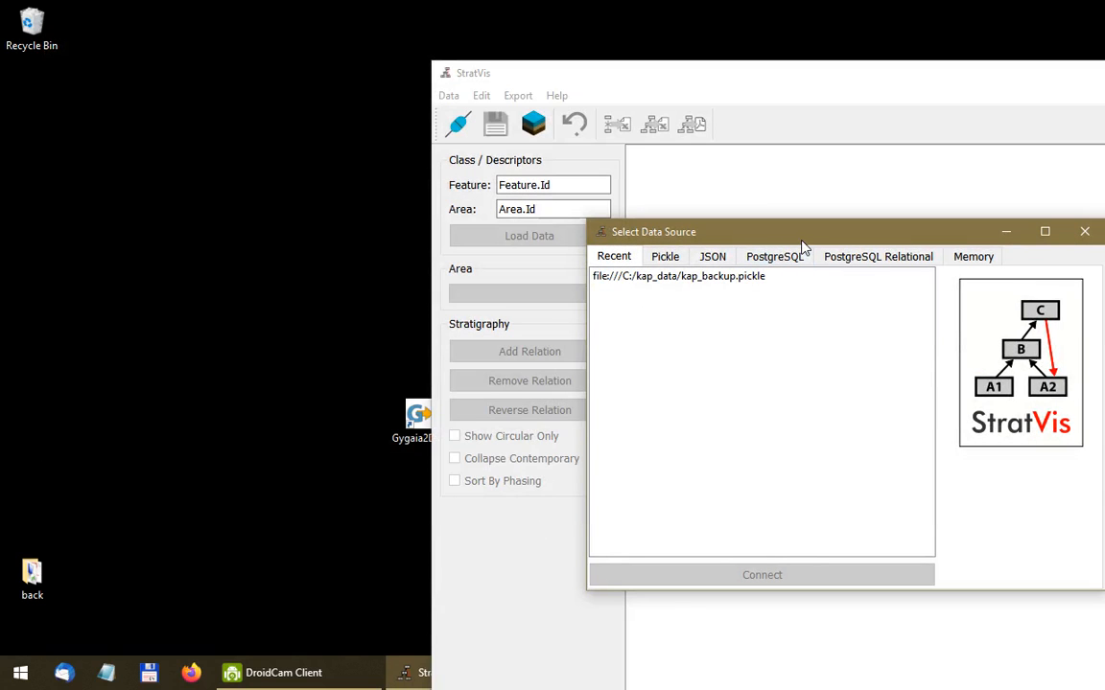
drag(798, 235, 650, 221)
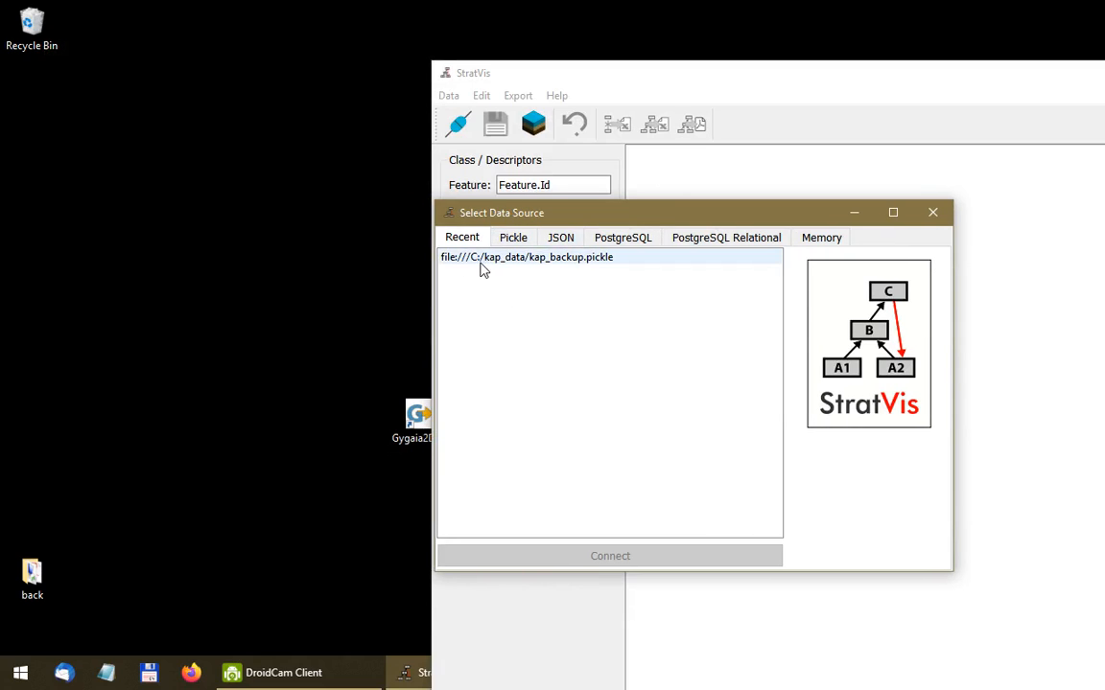
click(511, 240)
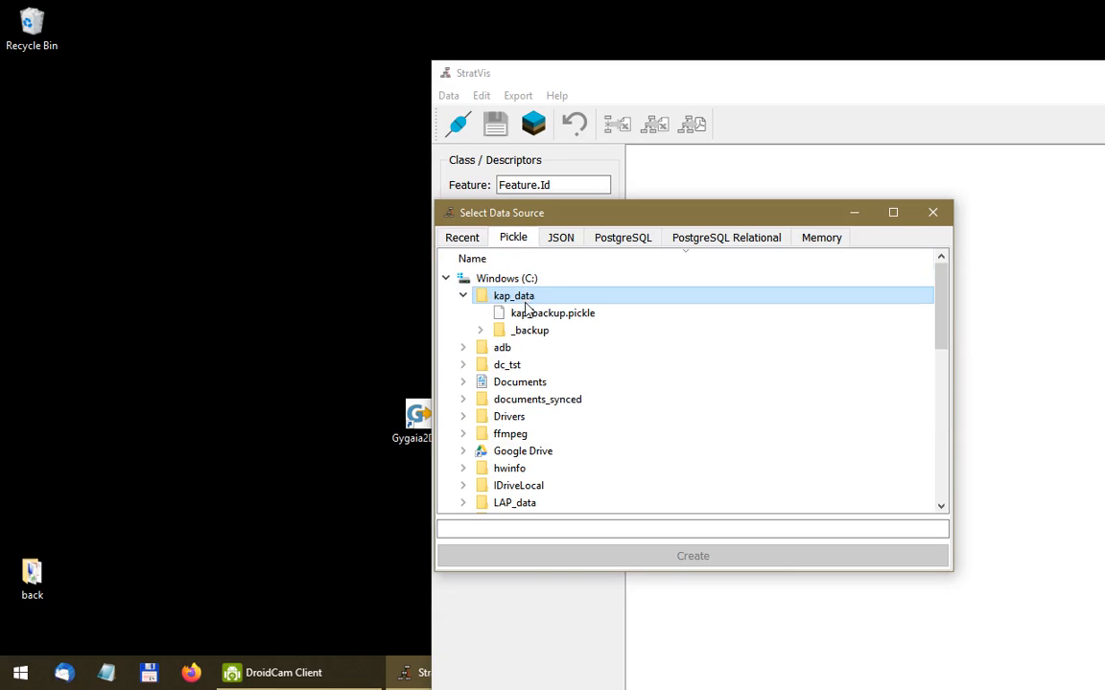
click(533, 313)
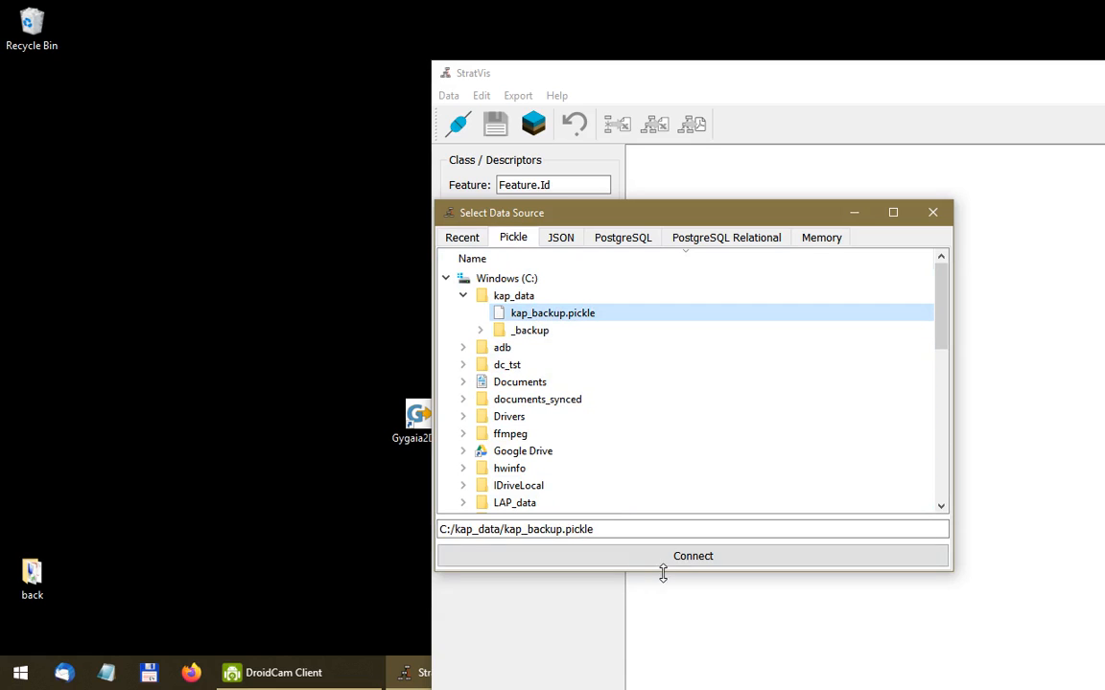
click(680, 558)
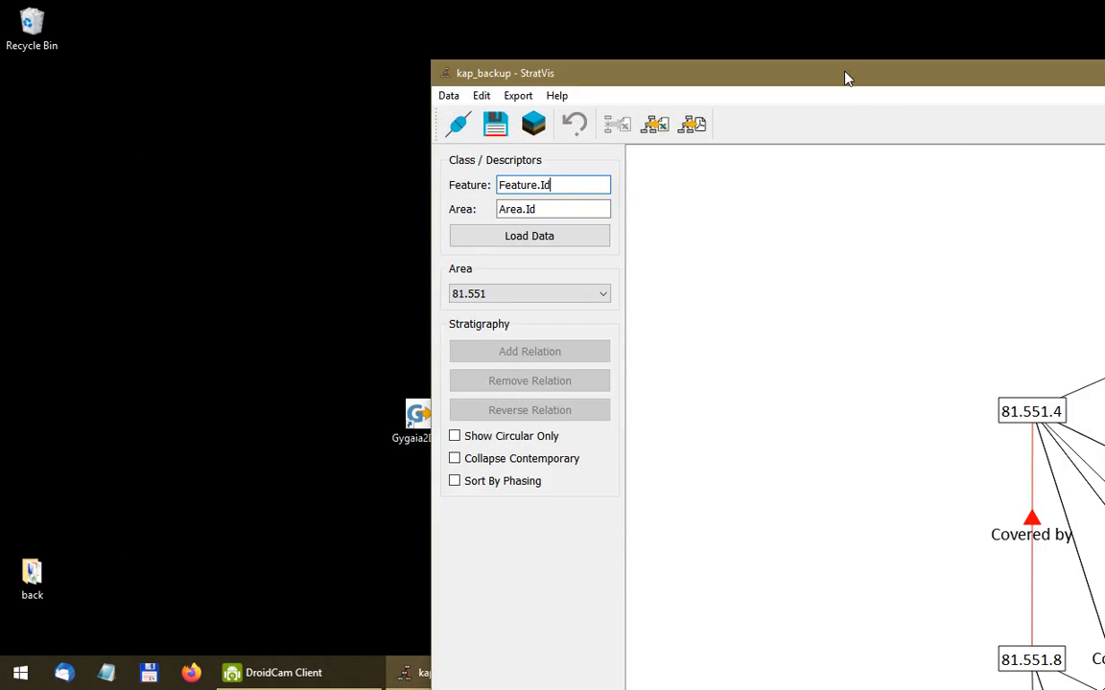
drag(845, 77, 476, 44)
double_click(476, 43)
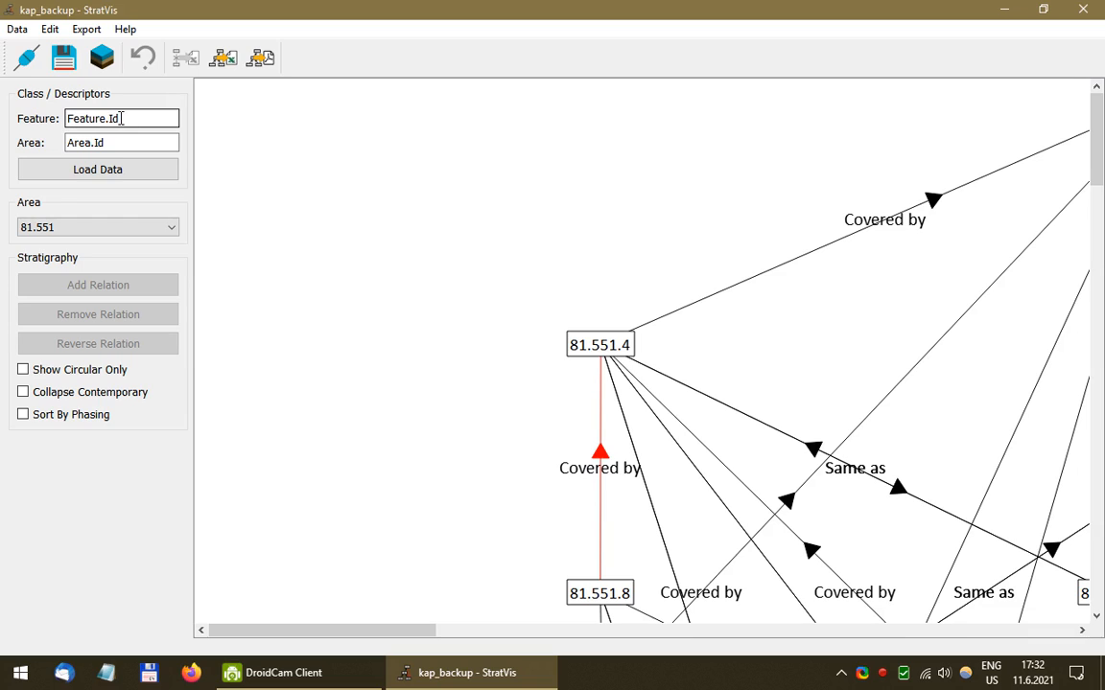
click(107, 144)
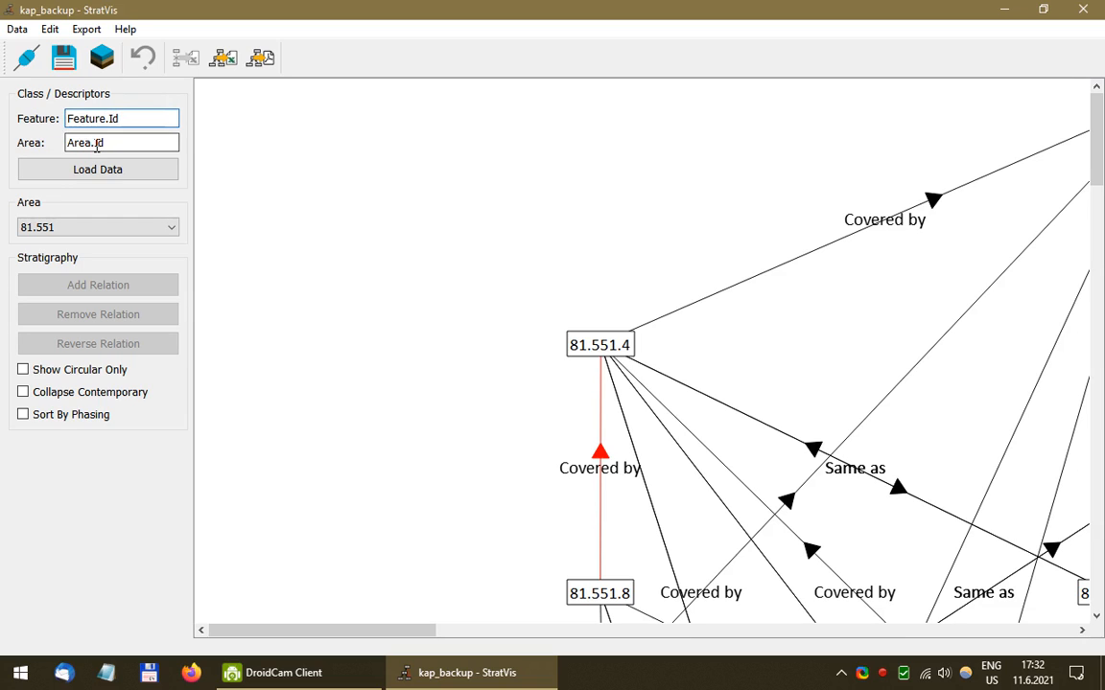
click(108, 119)
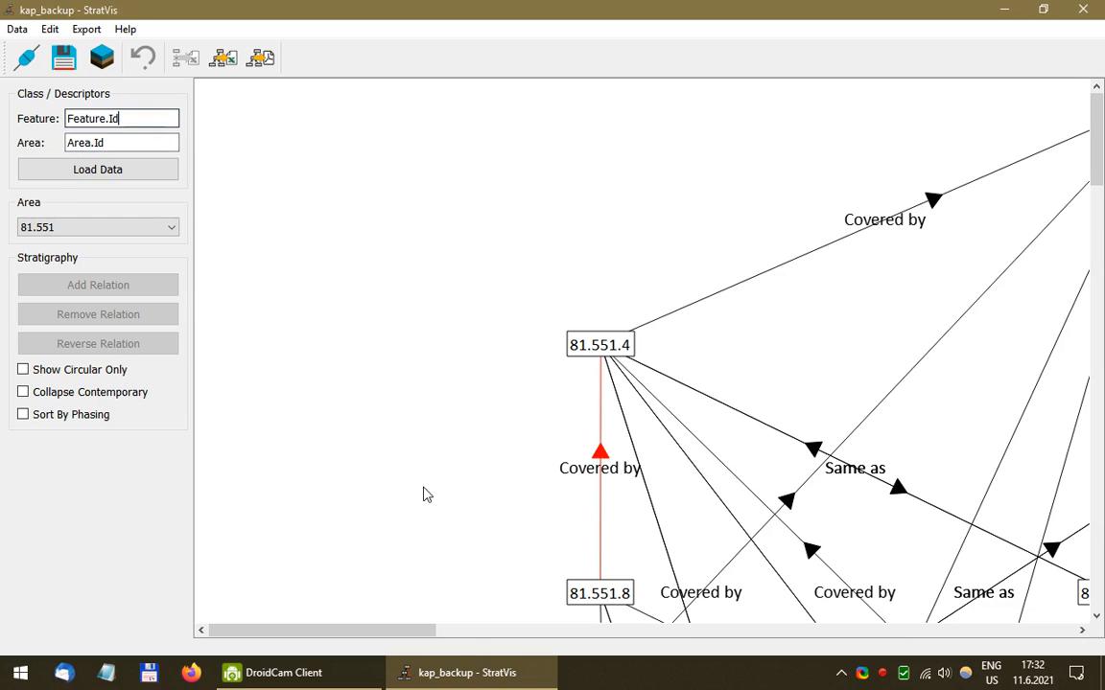
click(438, 668)
click(413, 437)
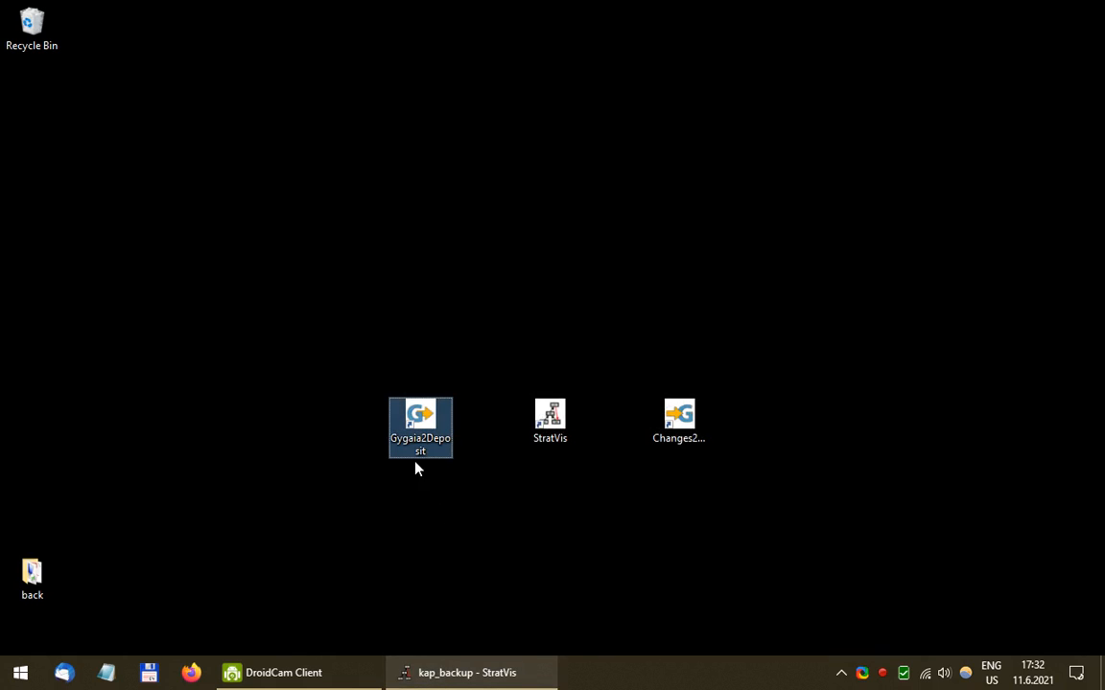
click(459, 685)
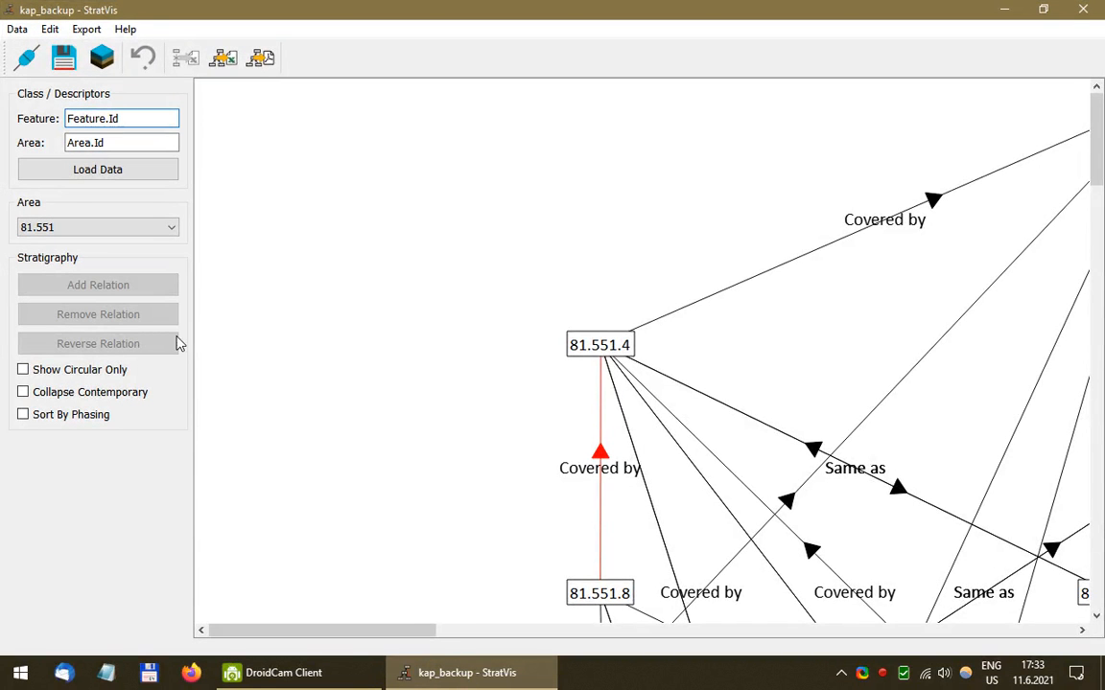
drag(130, 115, 68, 113)
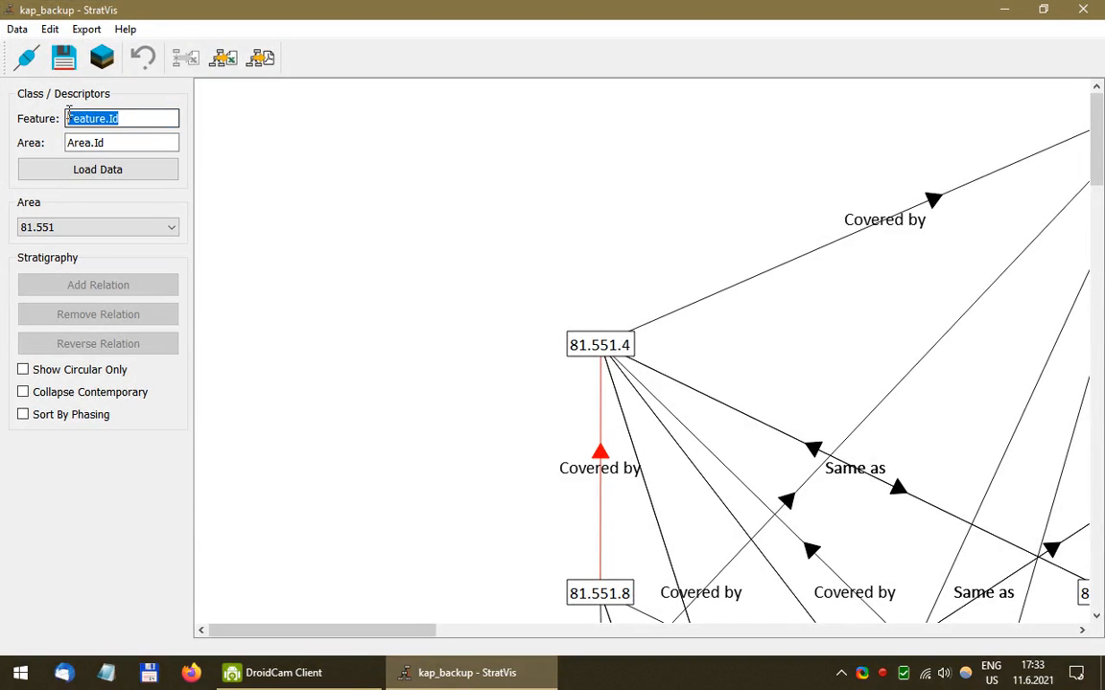
click(123, 142)
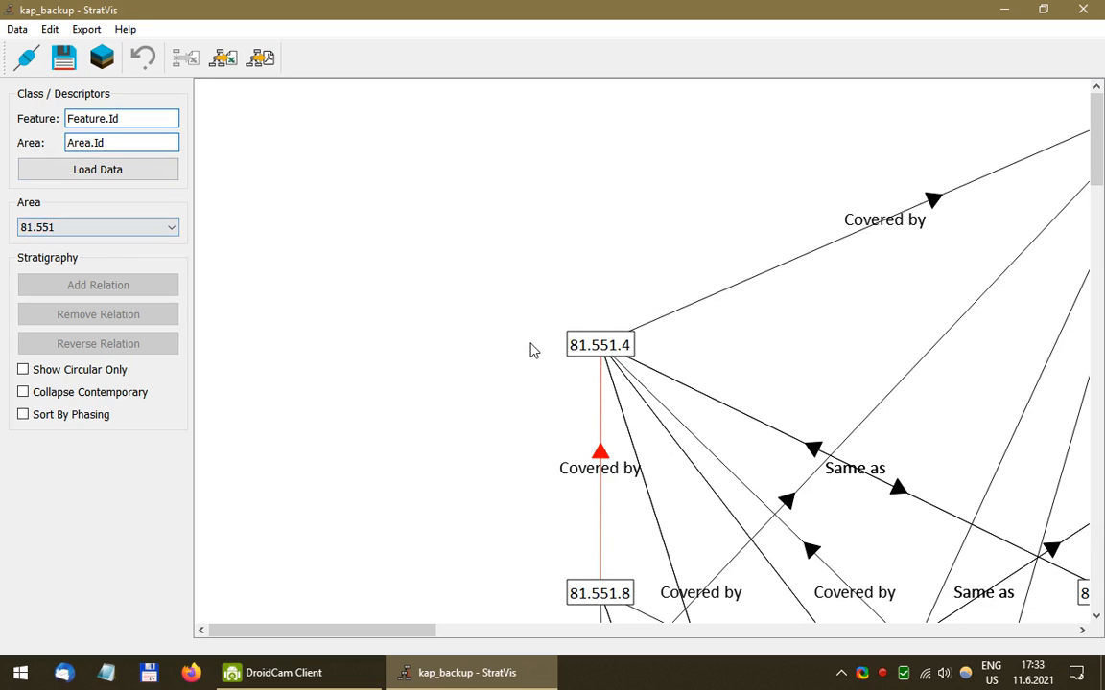
Step: Examine the stratigraphic graph of area 81.551, both as a whole and in detail down to its lowest contexts
scroll(734, 447, down, 5)
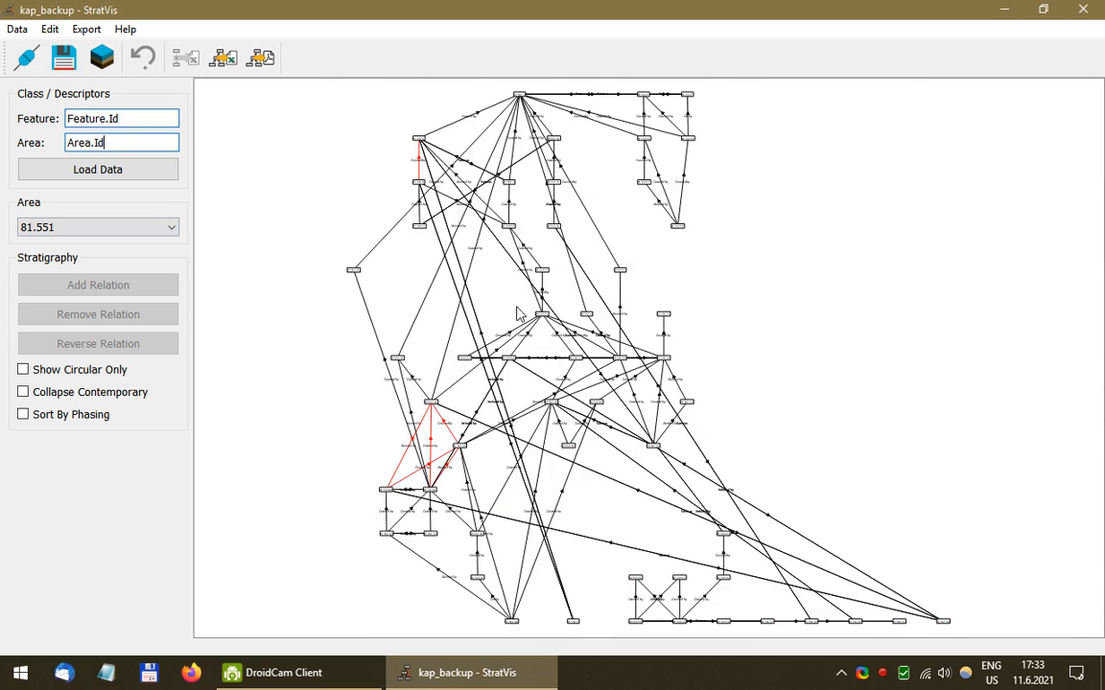
scroll(469, 320, up, 4)
scroll(493, 315, down, 5)
scroll(577, 342, down, 1)
scroll(570, 403, up, 3)
scroll(566, 450, down, 2)
scroll(477, 219, up, 3)
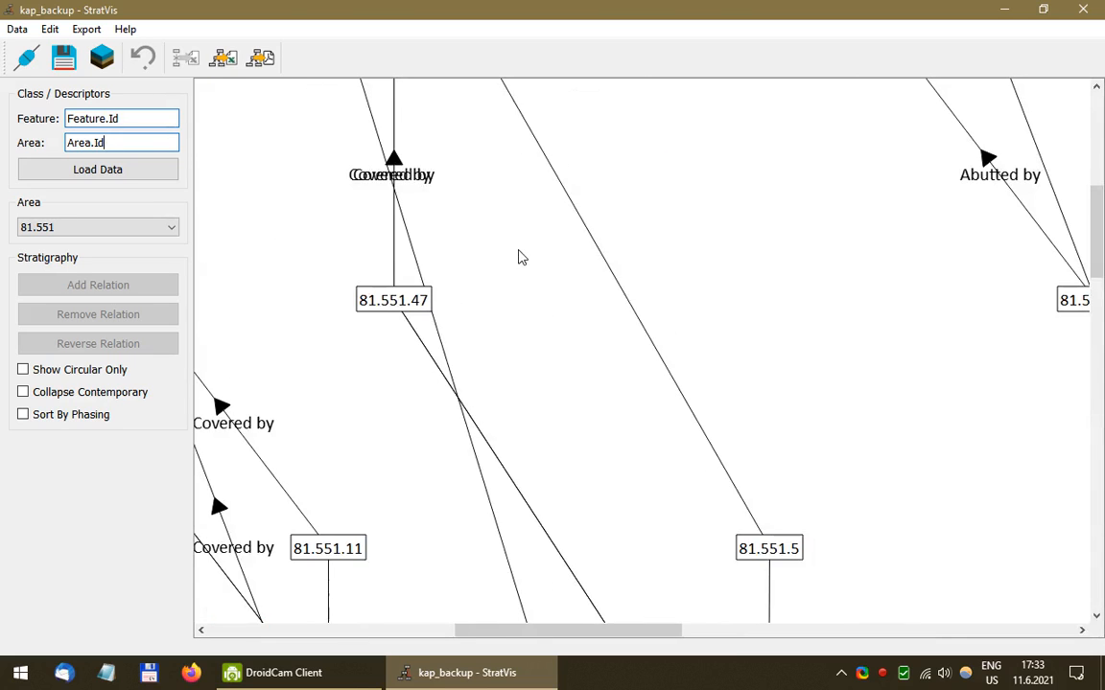
scroll(408, 377, down, 2)
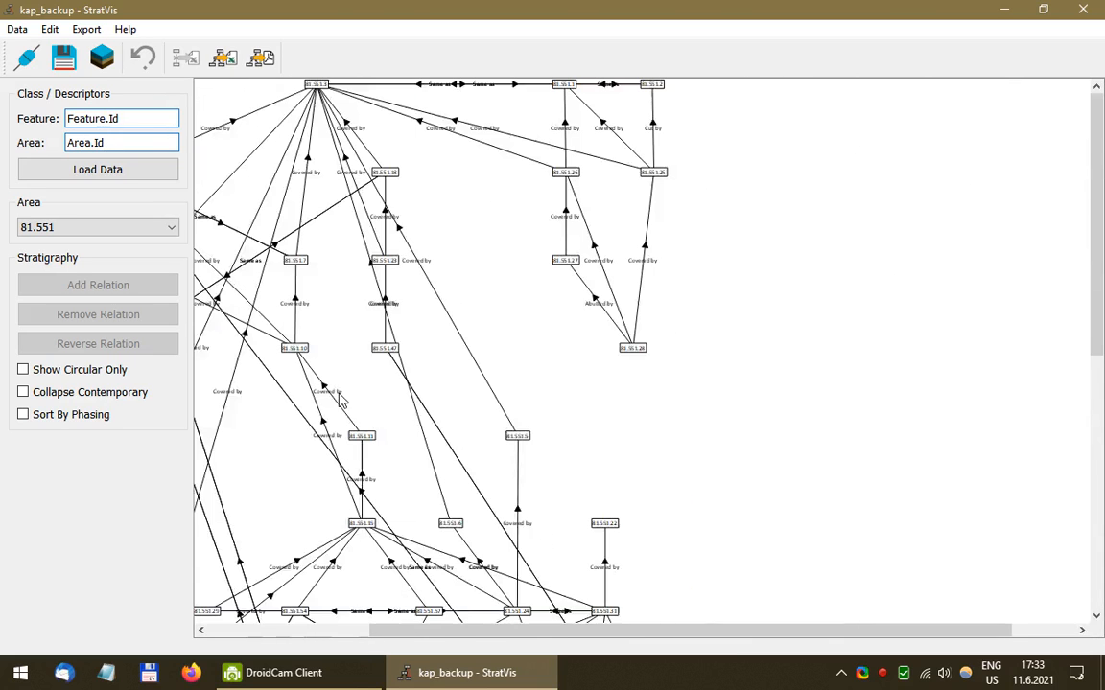
scroll(316, 360, down, 1)
scroll(353, 475, down, 1)
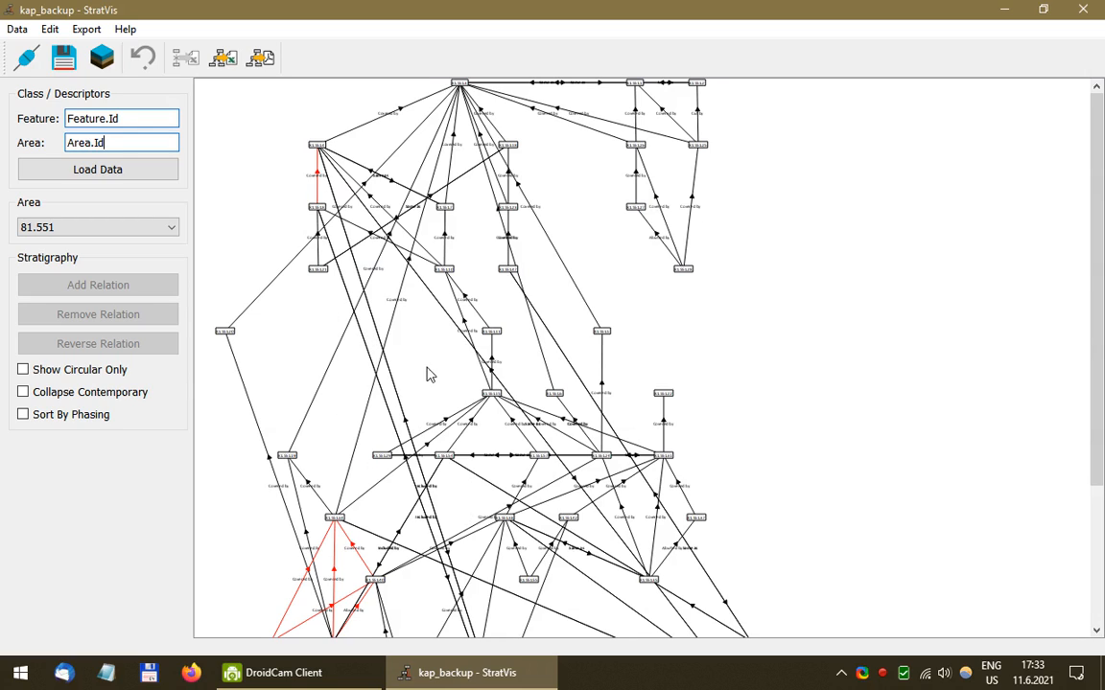
drag(428, 376, 409, 167)
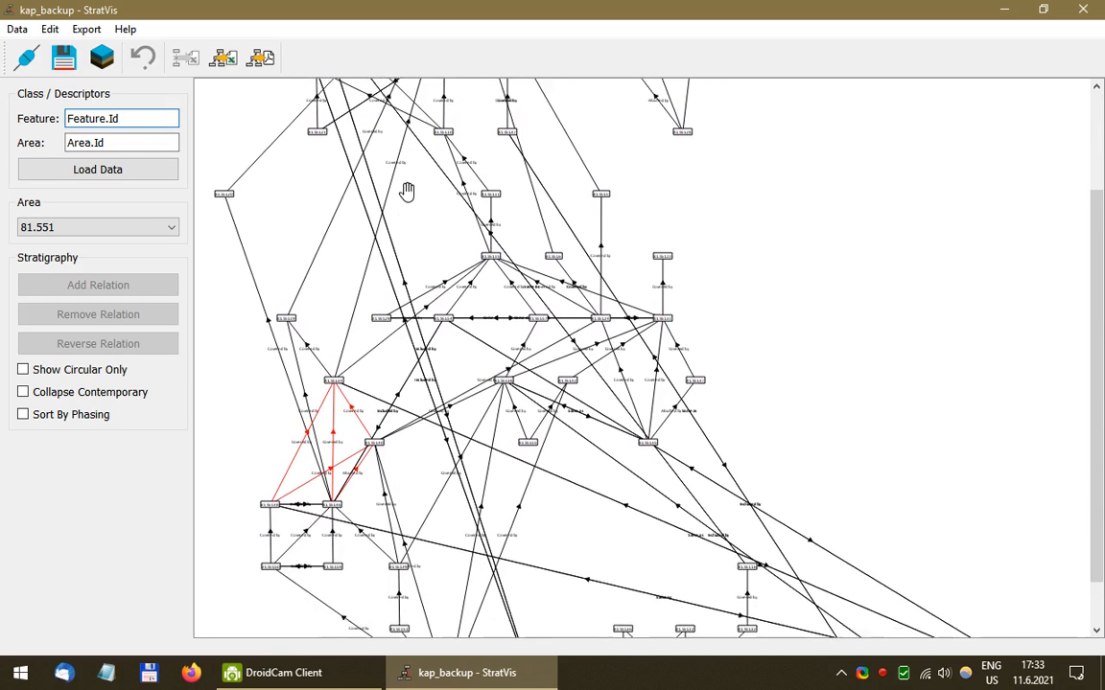
drag(424, 234, 399, 165)
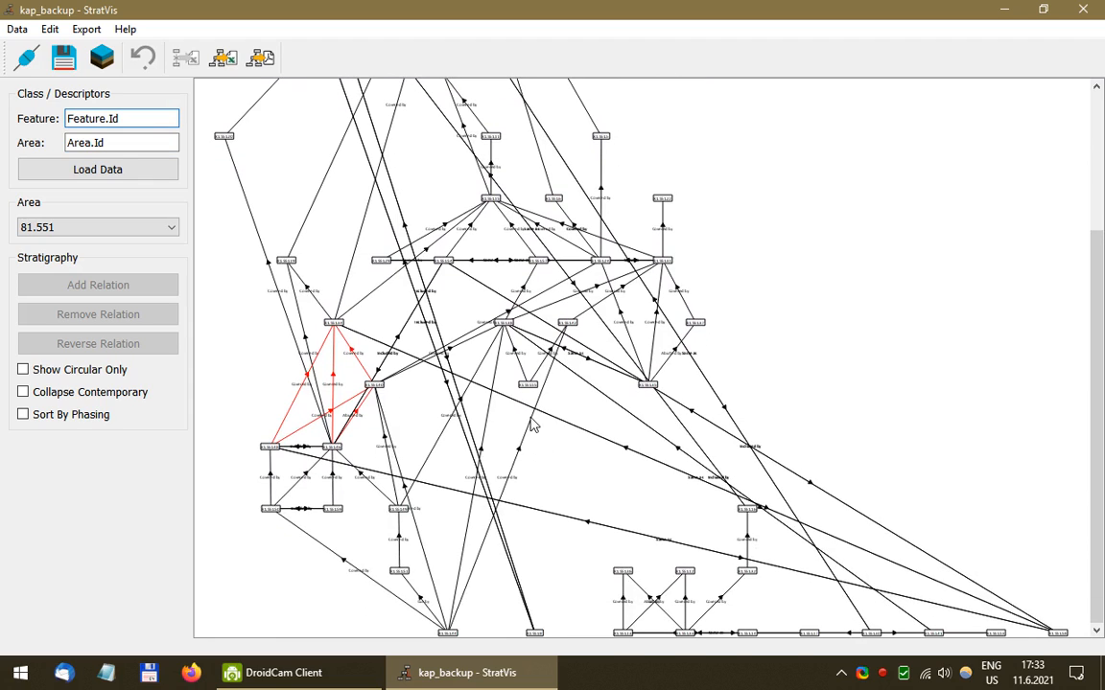
scroll(399, 388, up, 5)
drag(444, 419, 587, 157)
drag(480, 382, 373, 239)
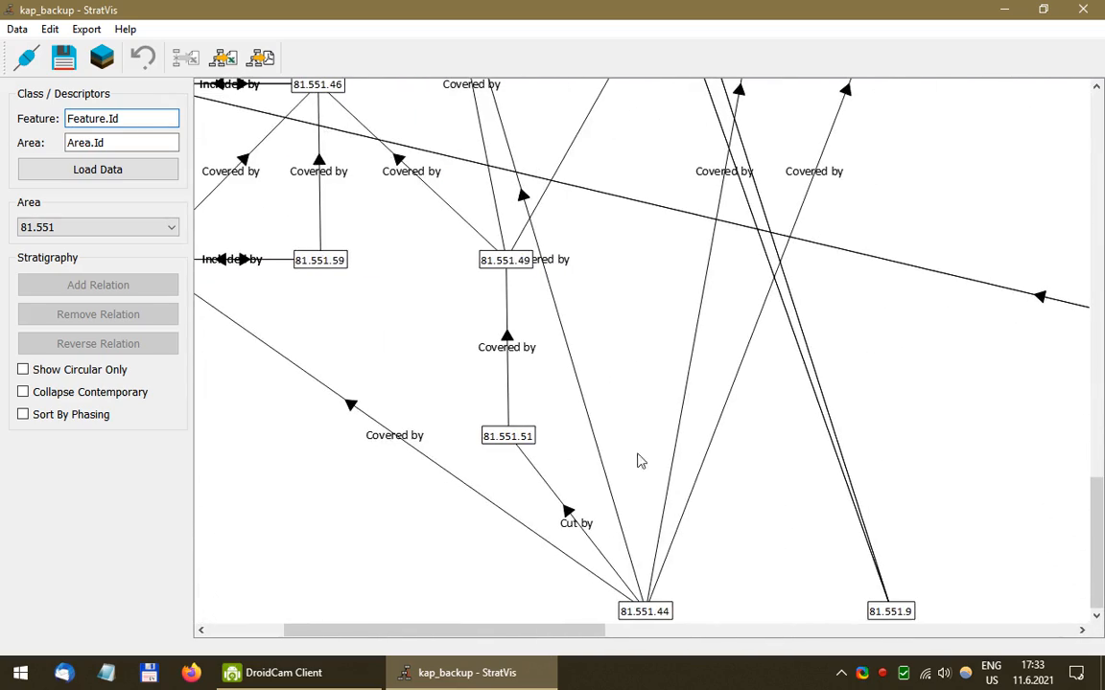
Step: Examine the Covered by and Cut by relations among contexts 81.551.44, 81.551.51 and 81.551.49 near the graph's lower end
scroll(758, 521, right, 5)
scroll(715, 458, down, 2)
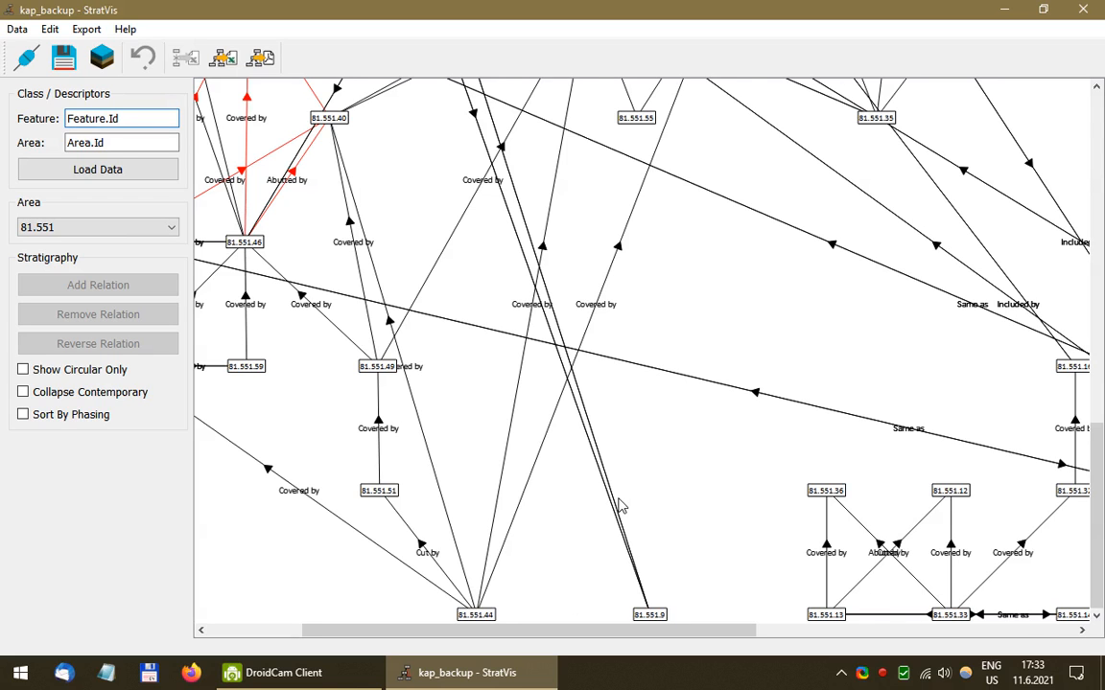
scroll(562, 488, down, 2)
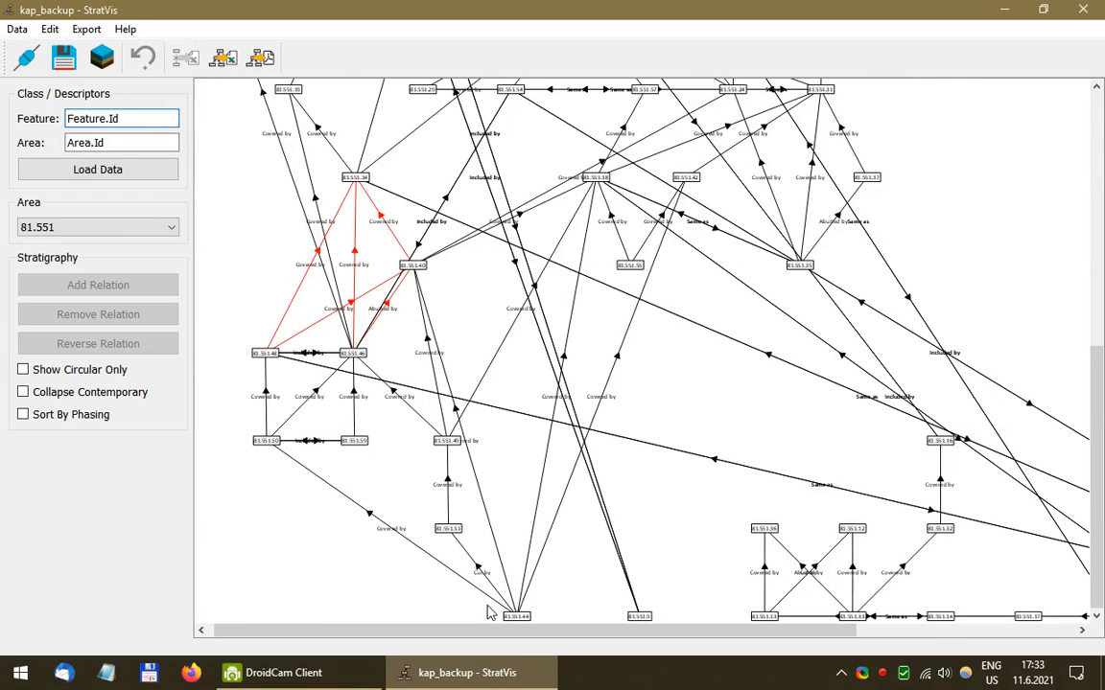
scroll(489, 614, up, 5)
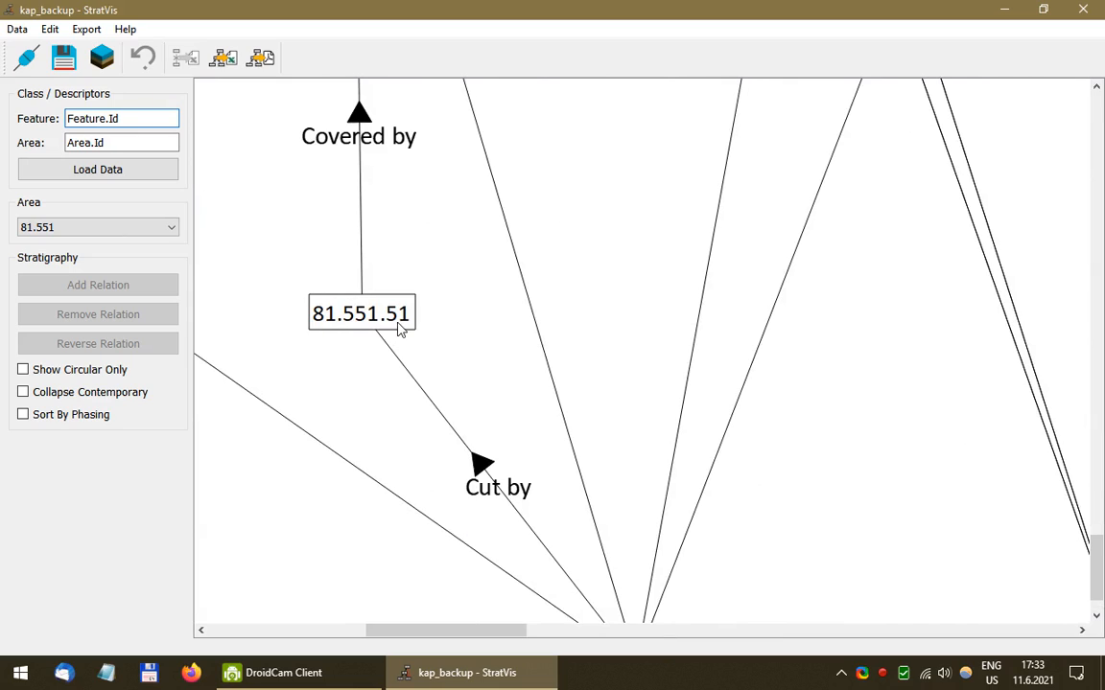
mouse_move(379, 326)
mouse_down()
mouse_move(389, 324)
mouse_move(309, 324)
mouse_move(363, 321)
mouse_up()
scroll(379, 401, down, 5)
scroll(379, 400, up, 5)
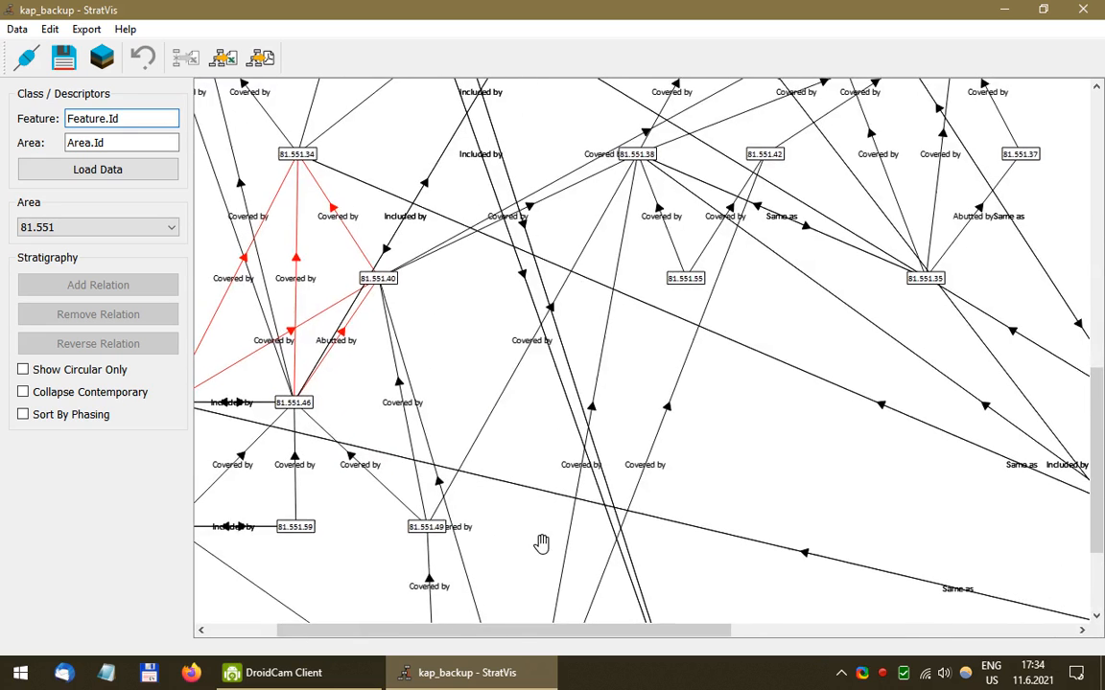
drag(540, 543, 491, 370)
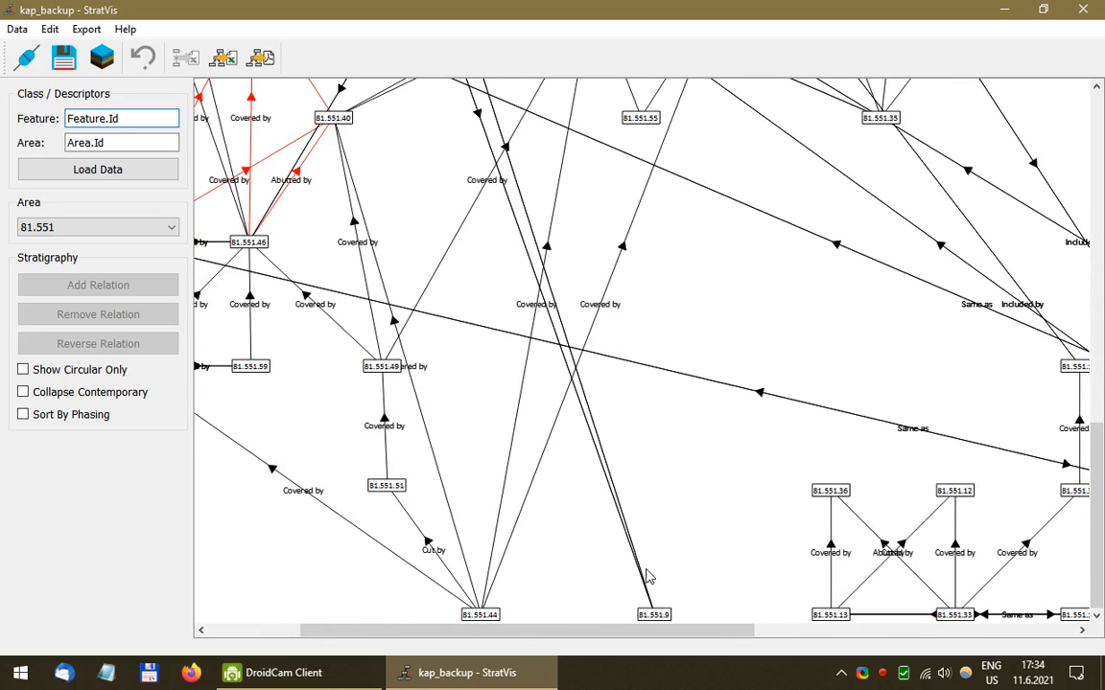
scroll(647, 575, down, 2)
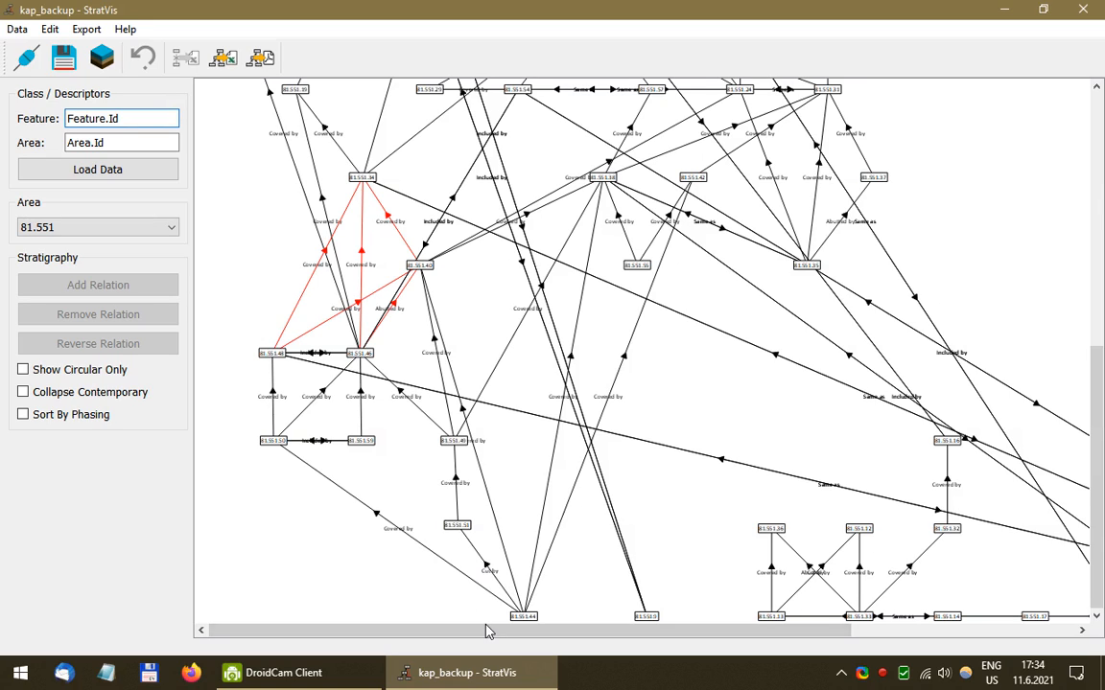
scroll(508, 595, up, 2)
scroll(508, 595, up, 1)
drag(587, 587, 656, 348)
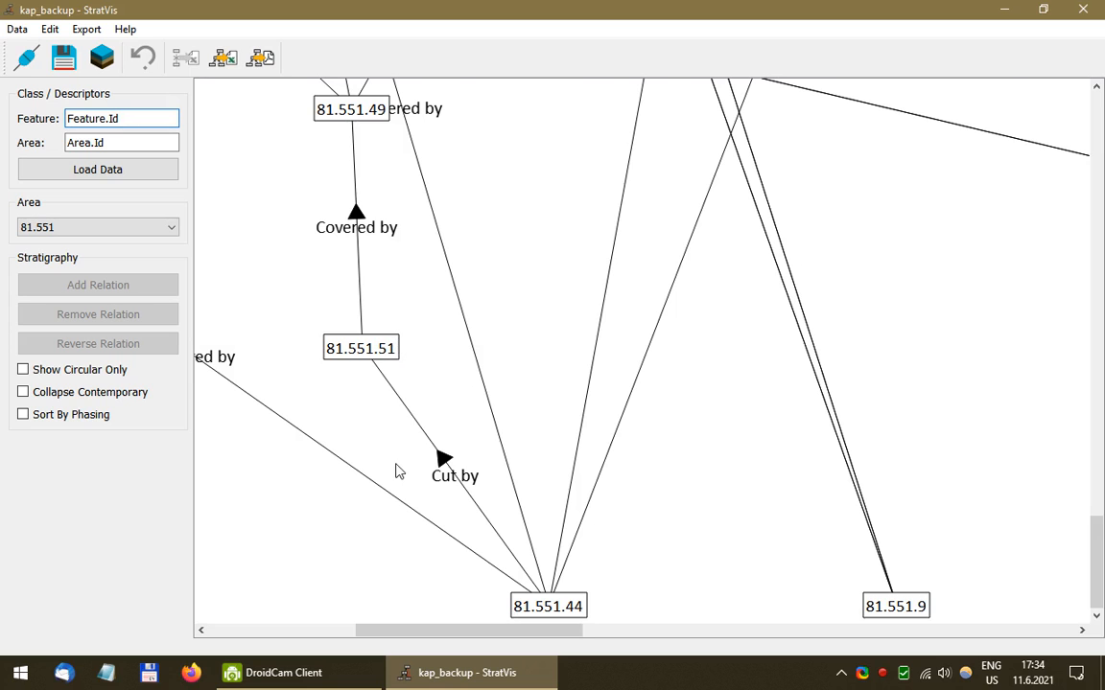
scroll(387, 401, down, 1)
scroll(371, 380, down, 4)
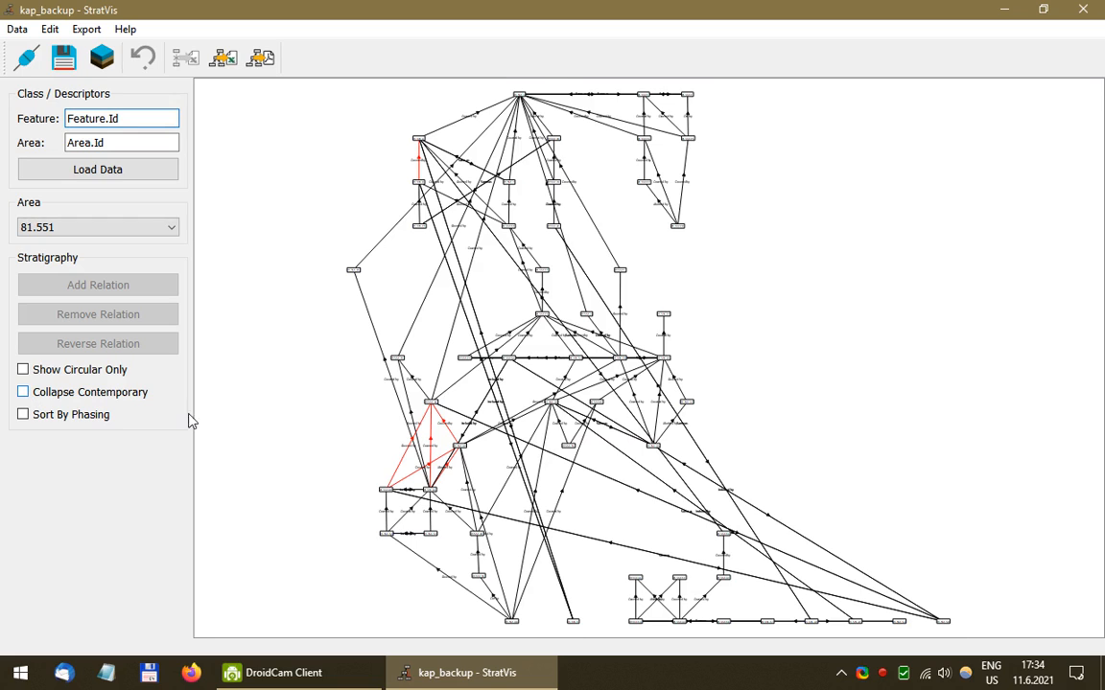
Step: Move context 81.551.59 below 81.551.50 and return it beside 81.551.50 at the same level
scroll(670, 574, up, 2)
drag(646, 550, 530, 339)
scroll(522, 600, up, 1)
drag(532, 593, 753, 584)
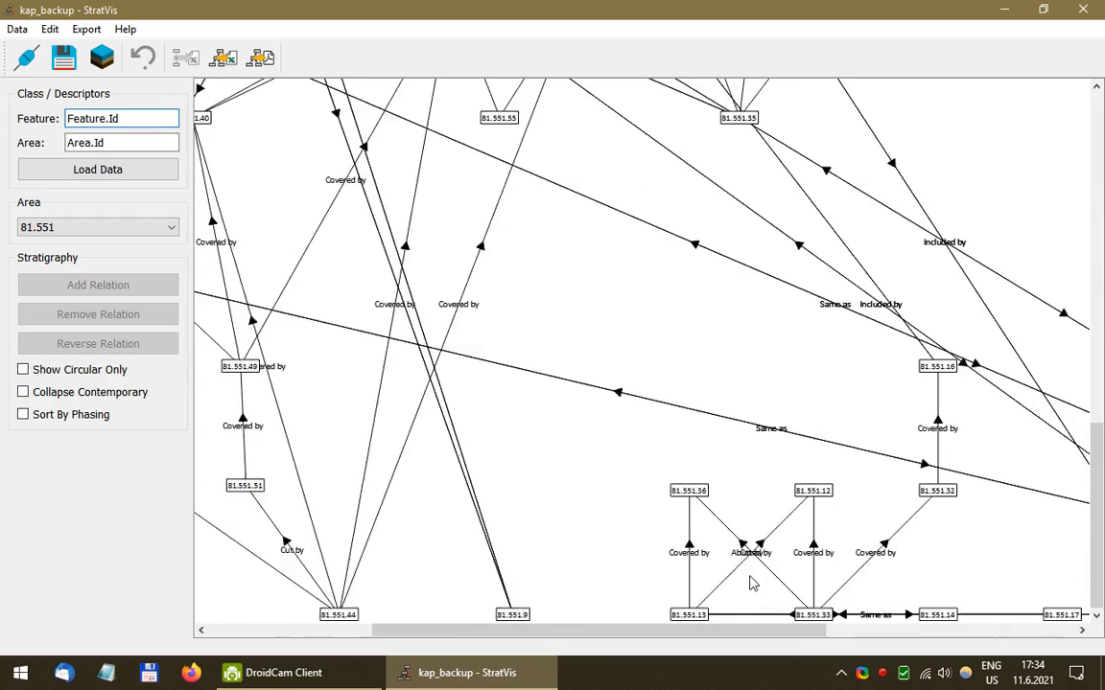
drag(549, 326, 702, 337)
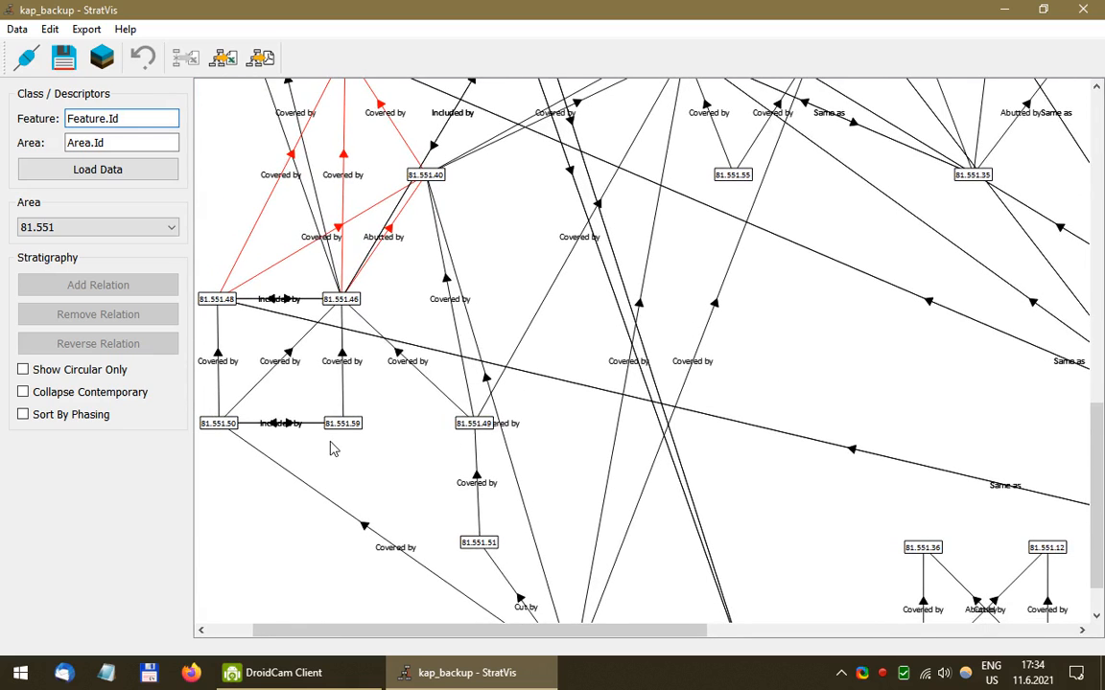
scroll(271, 436, up, 1)
drag(289, 444, 392, 429)
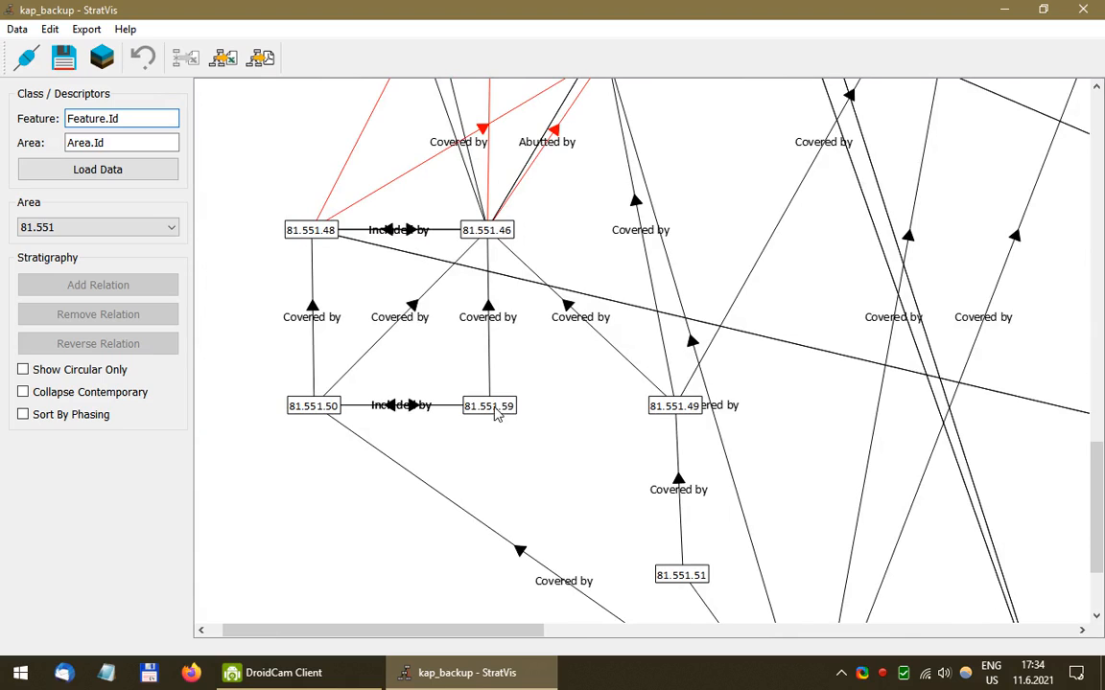
drag(479, 415, 381, 577)
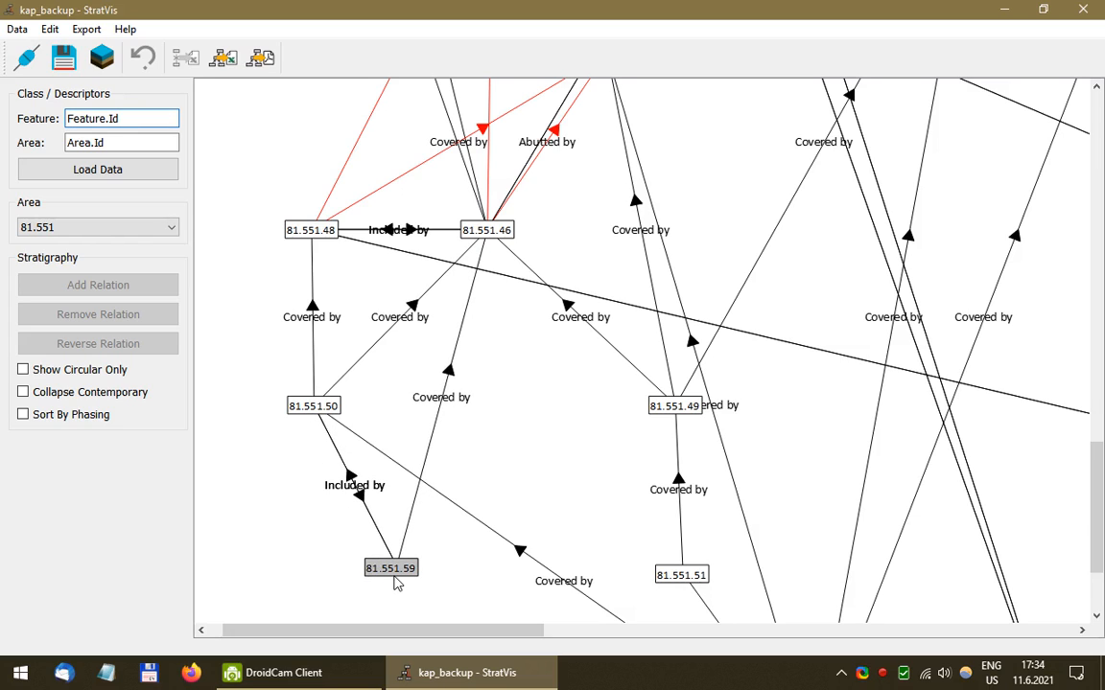
drag(374, 567, 479, 410)
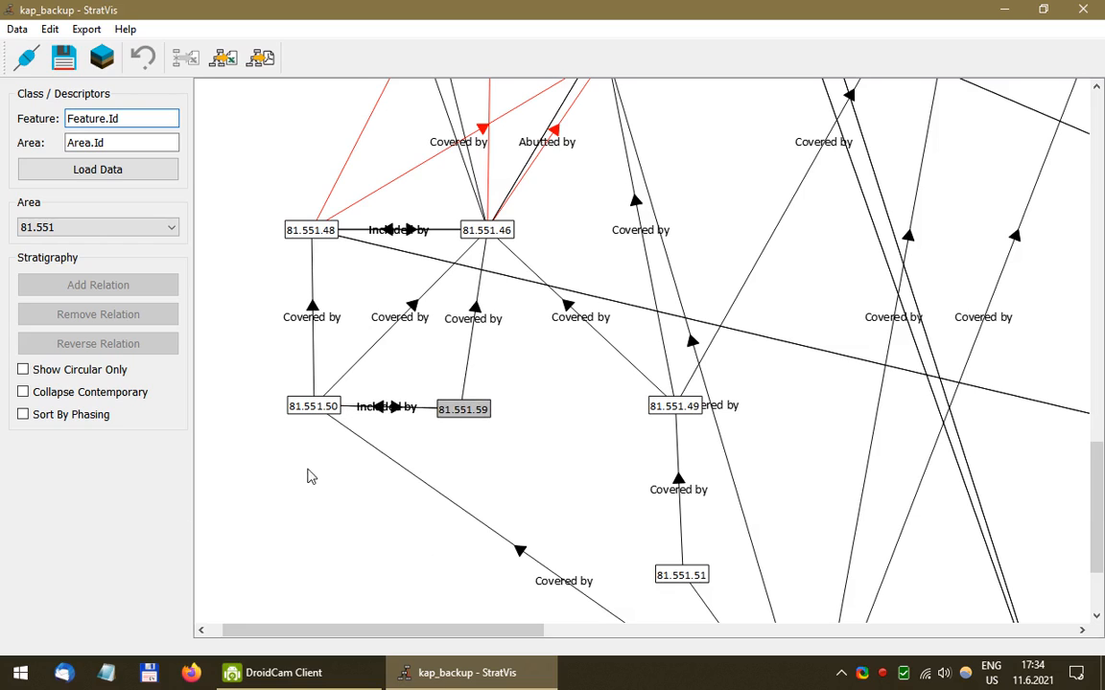
Step: Collapse contemporary contexts in the graph and inspect the merged node 81.551.50,59 and the red circular relations above it
click(23, 393)
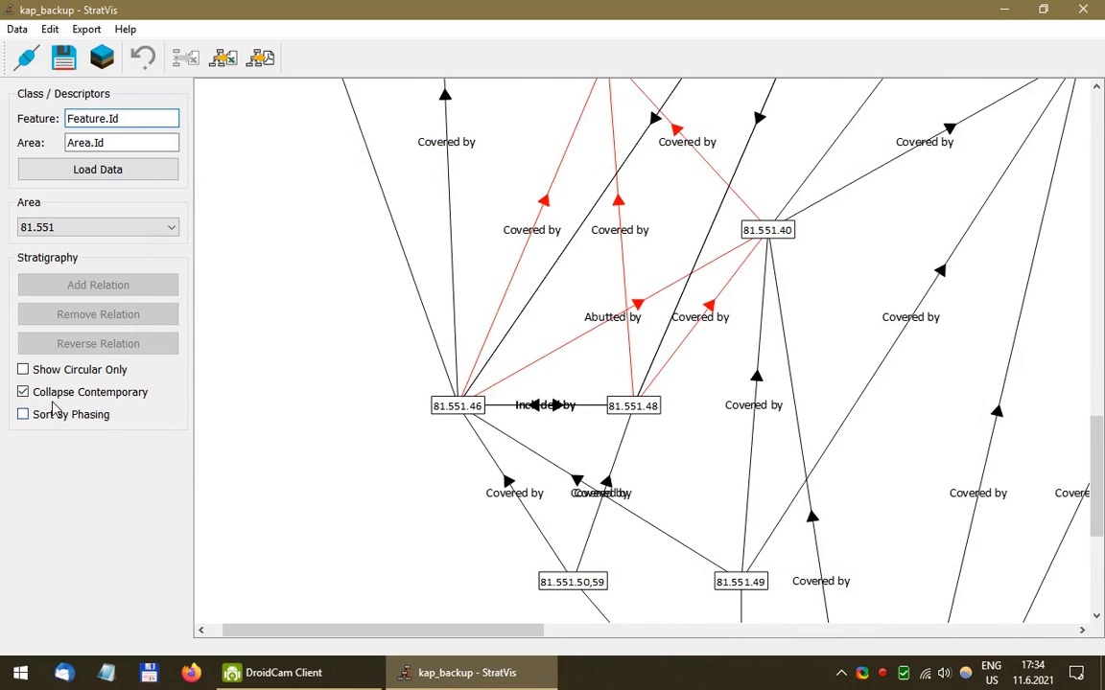
scroll(659, 446, down, 2)
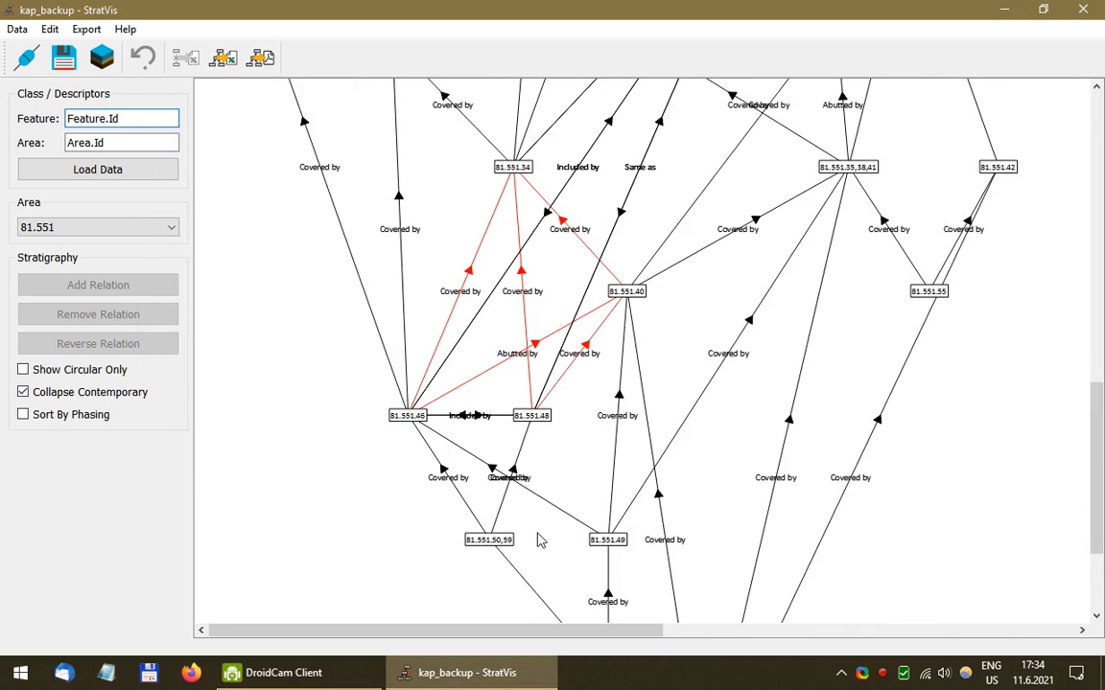
drag(538, 540, 487, 444)
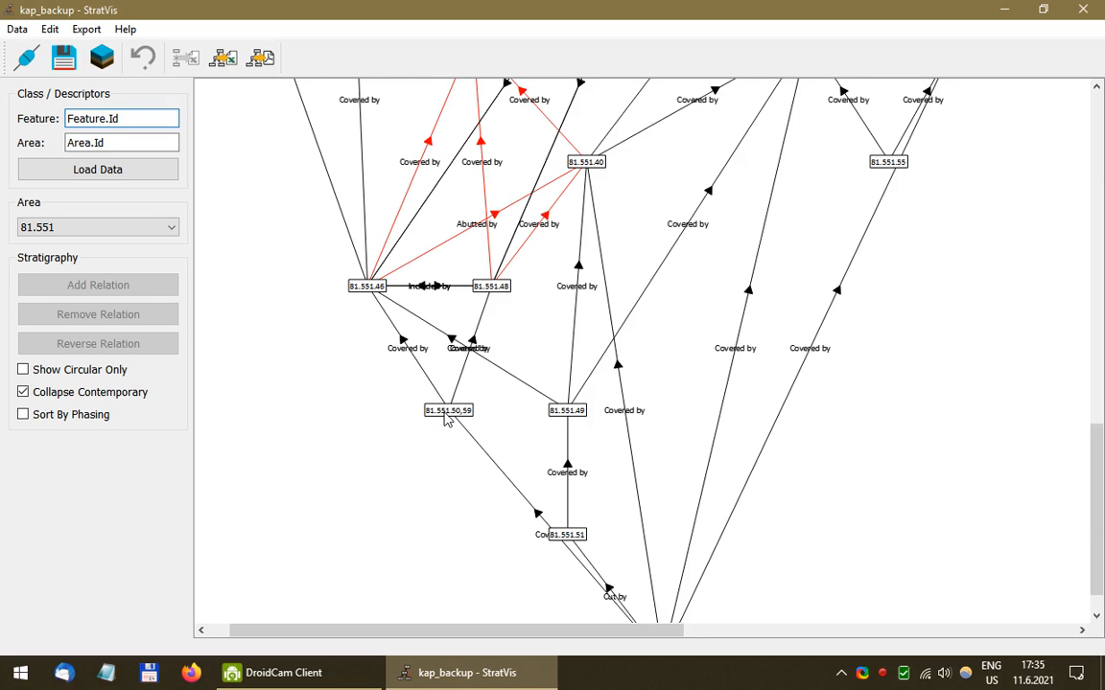
drag(307, 372, 321, 486)
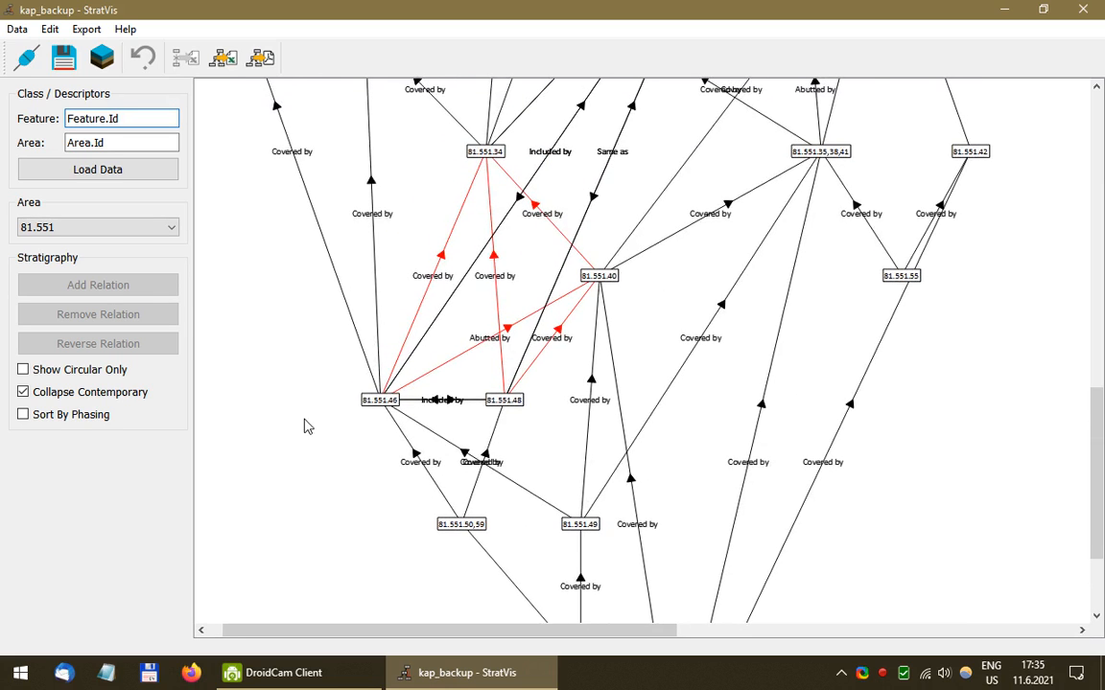
scroll(307, 426, up, 1)
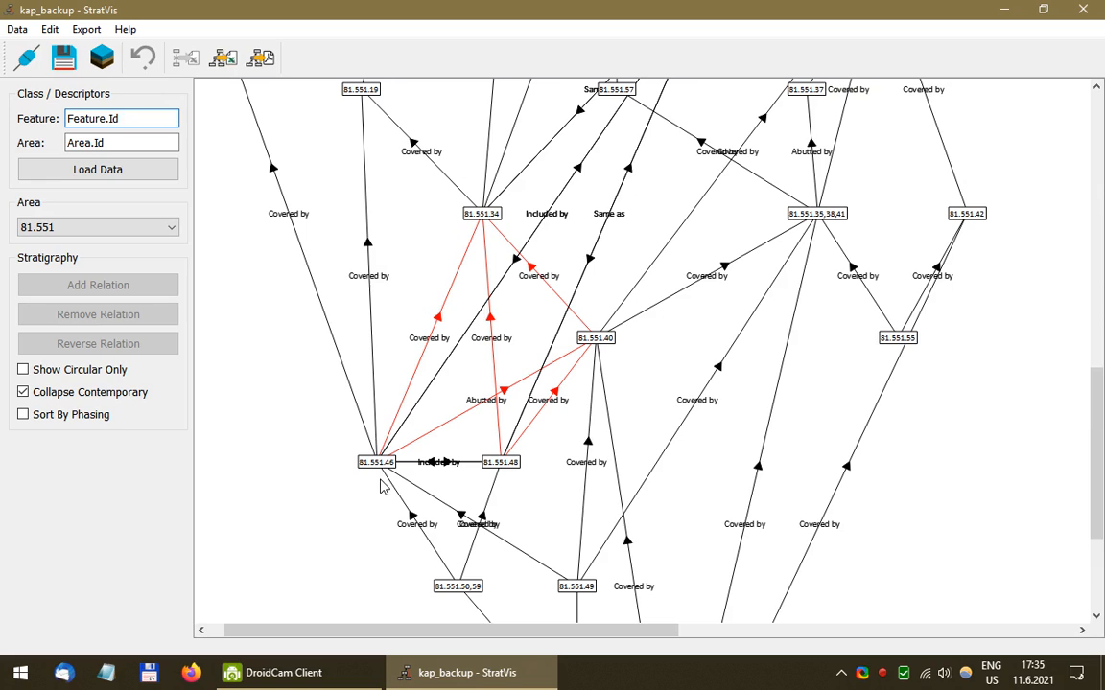
drag(640, 516, 604, 479)
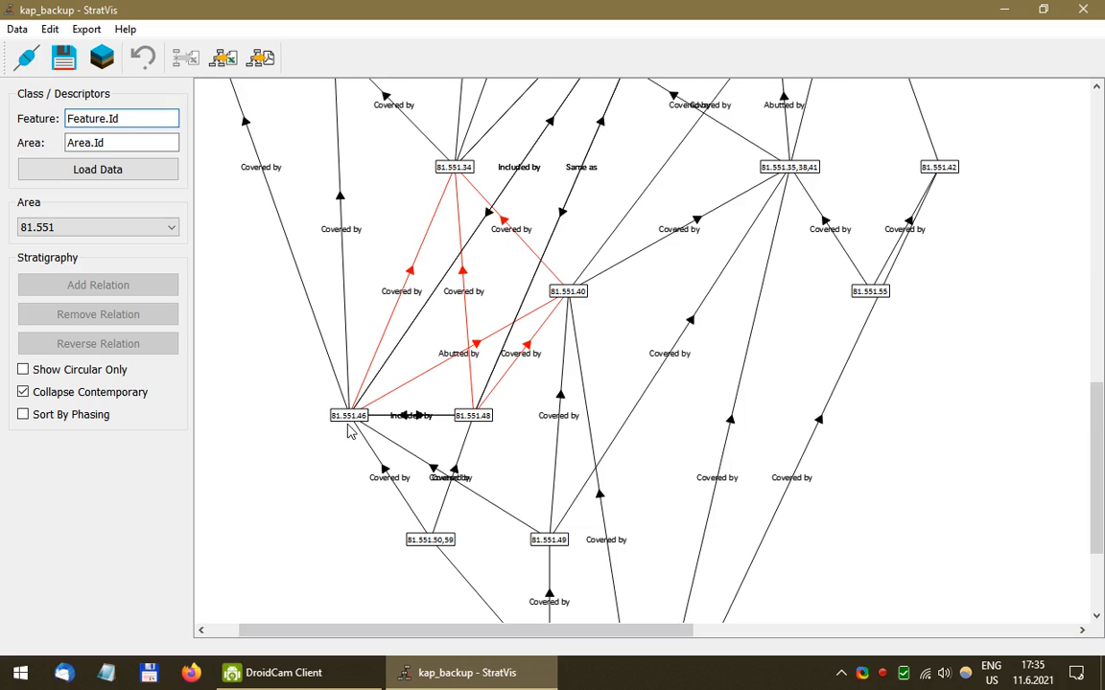
Step: Reposition contexts 81.551.46, 81.551.40 and 81.551.48 to spread out the red circular relations below 81.551.34
drag(349, 418, 362, 334)
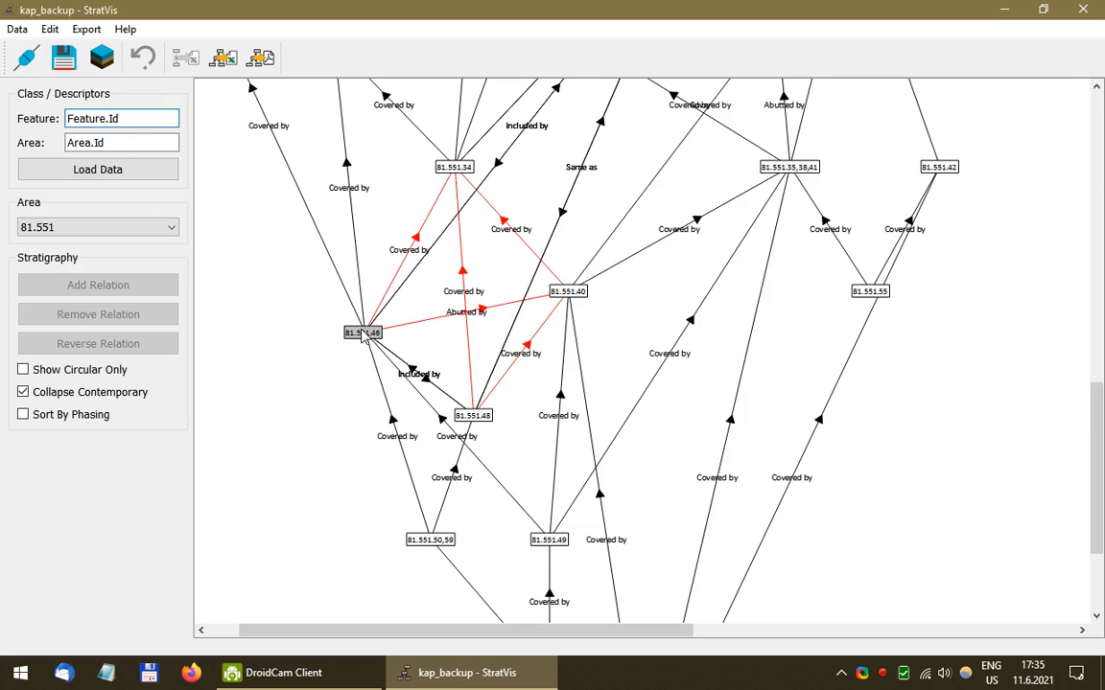
drag(566, 296, 581, 299)
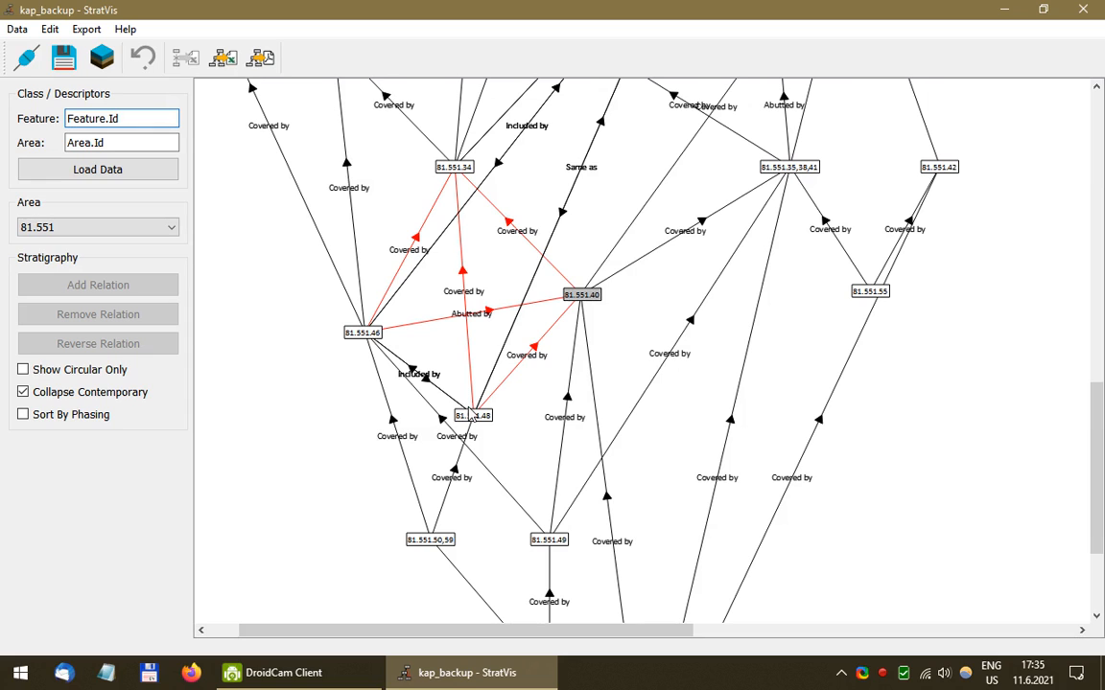
mouse_move(470, 418)
mouse_down()
mouse_move(510, 429)
mouse_move(491, 424)
mouse_up()
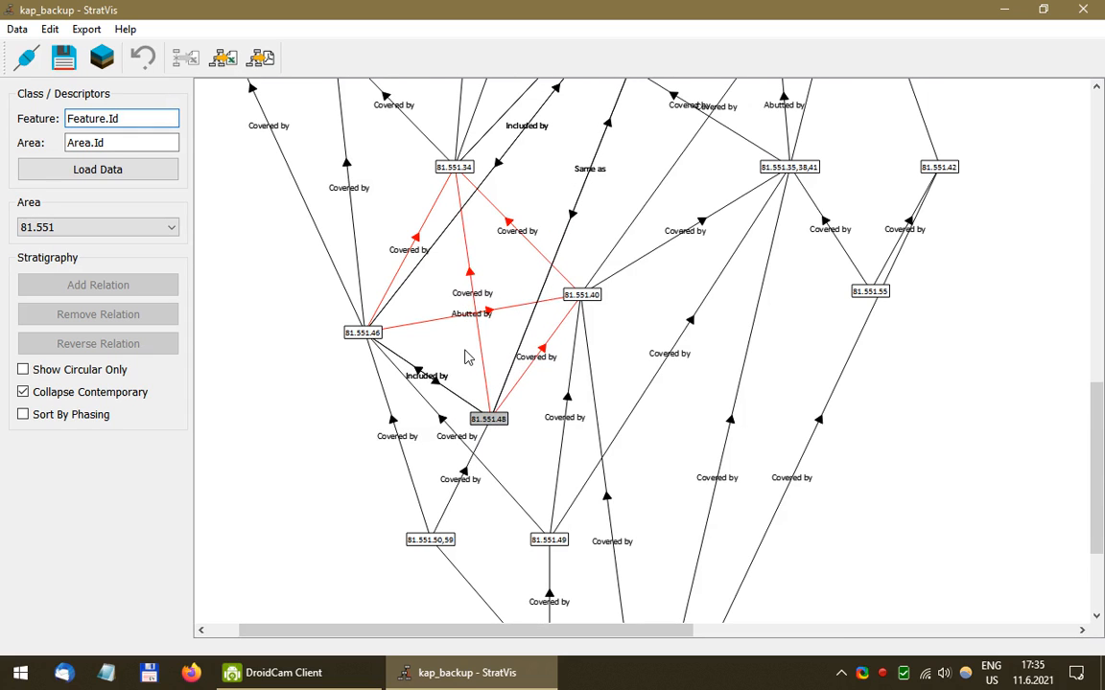
Step: Rearrange contexts 81.551.8, 81.551.7,9,16 and 81.551.4 into a compact triangle around their circular relation near the top of the graph
scroll(432, 331, down, 3)
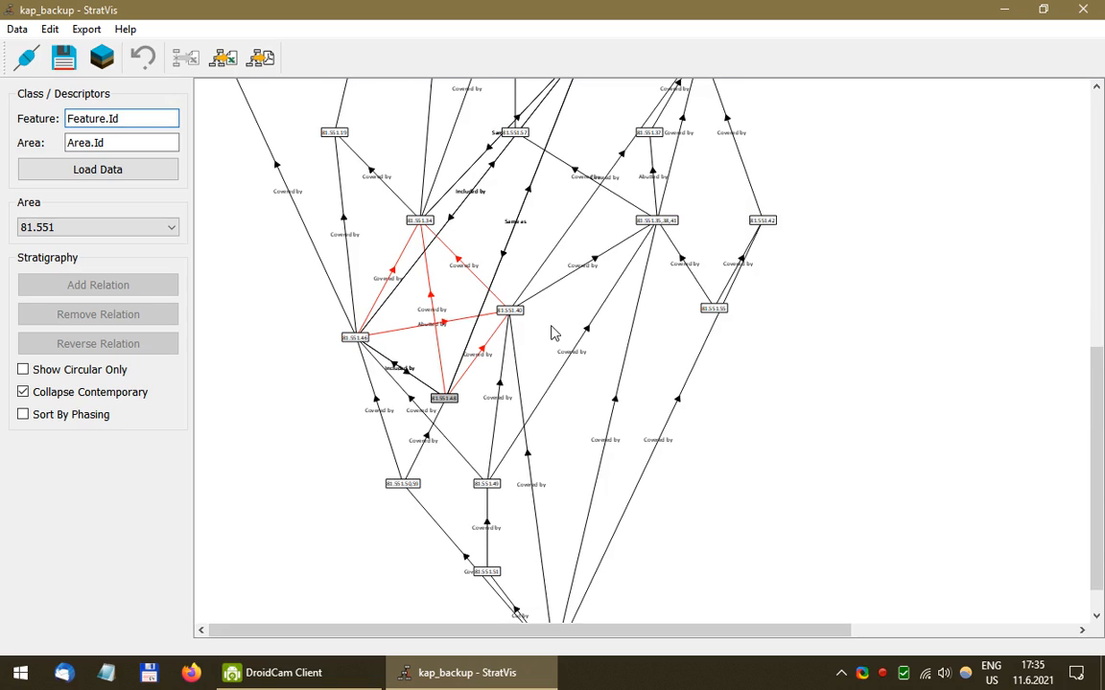
drag(550, 331, 548, 385)
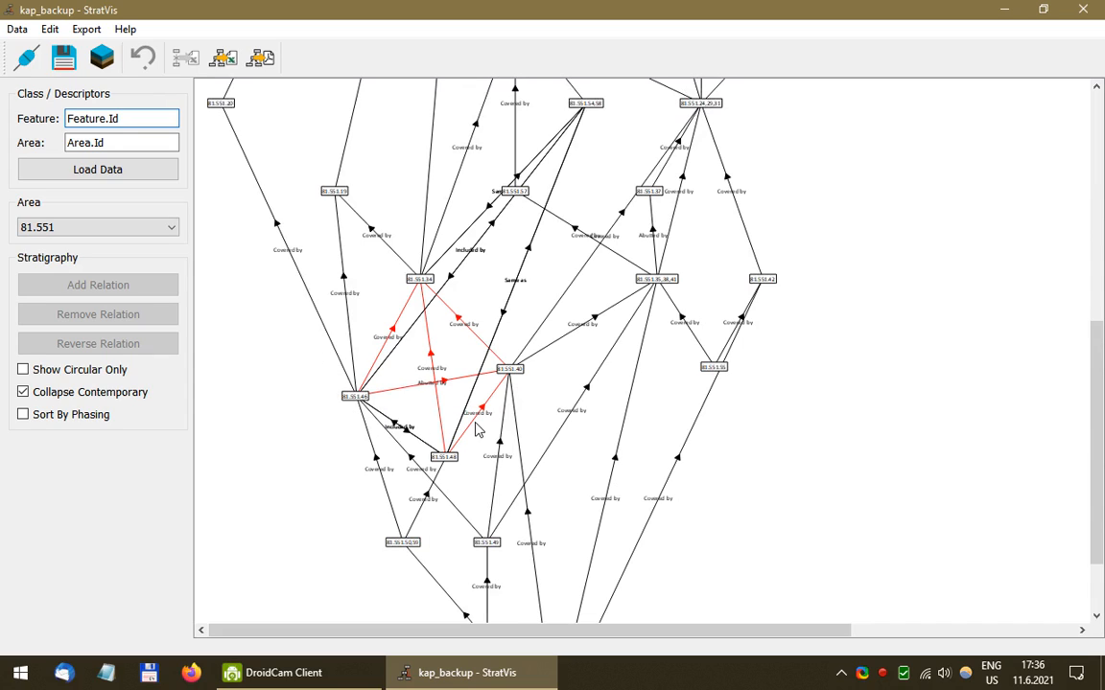
scroll(428, 368, down, 8)
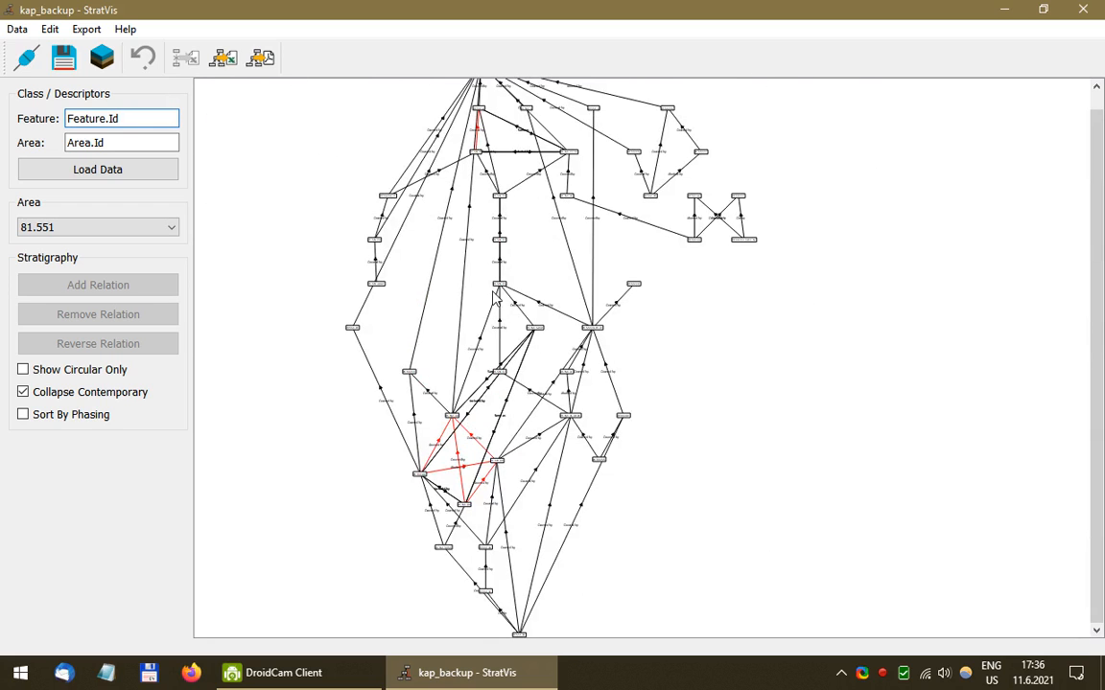
scroll(430, 93, up, 5)
scroll(364, 249, up, 5)
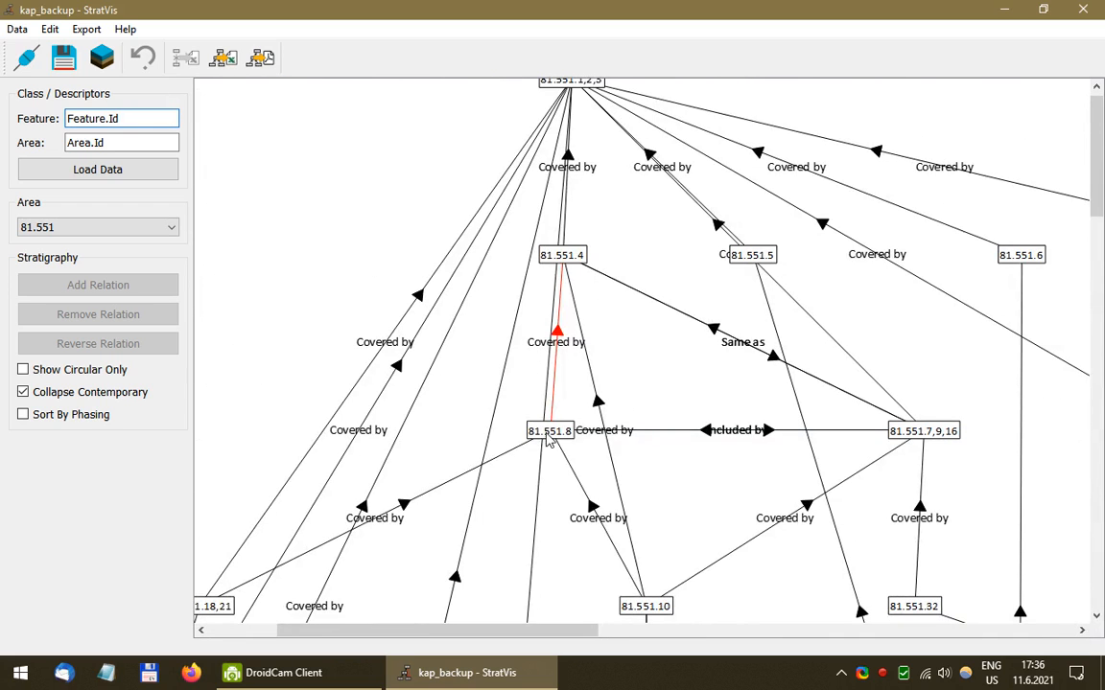
drag(559, 436, 566, 472)
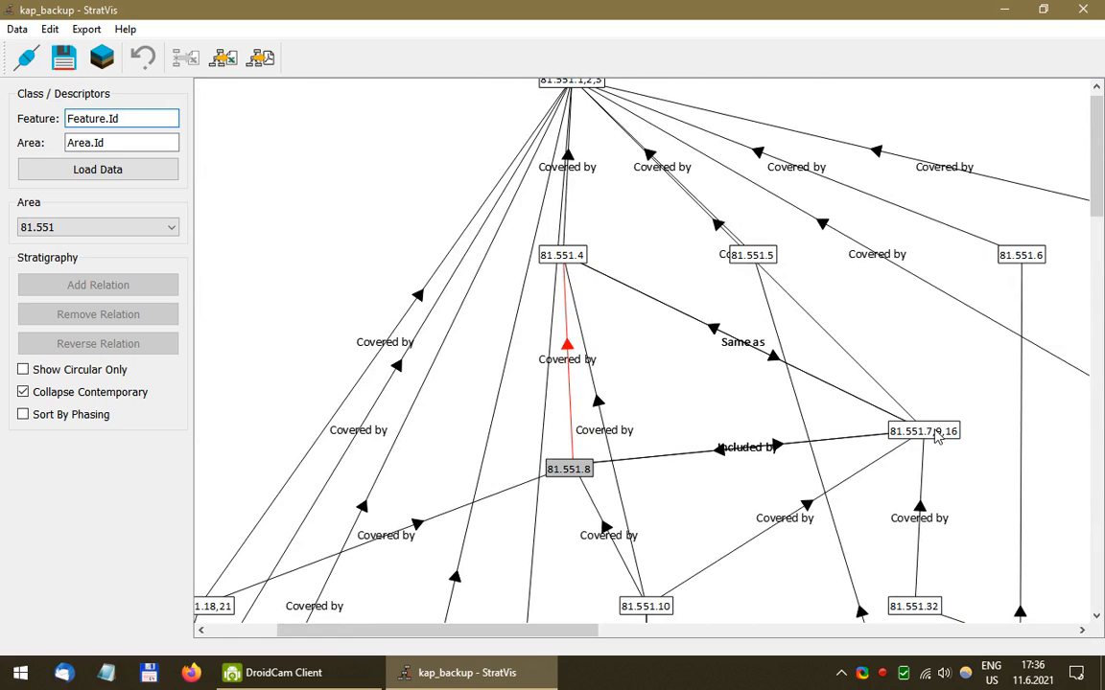
drag(928, 426, 764, 369)
drag(556, 259, 592, 258)
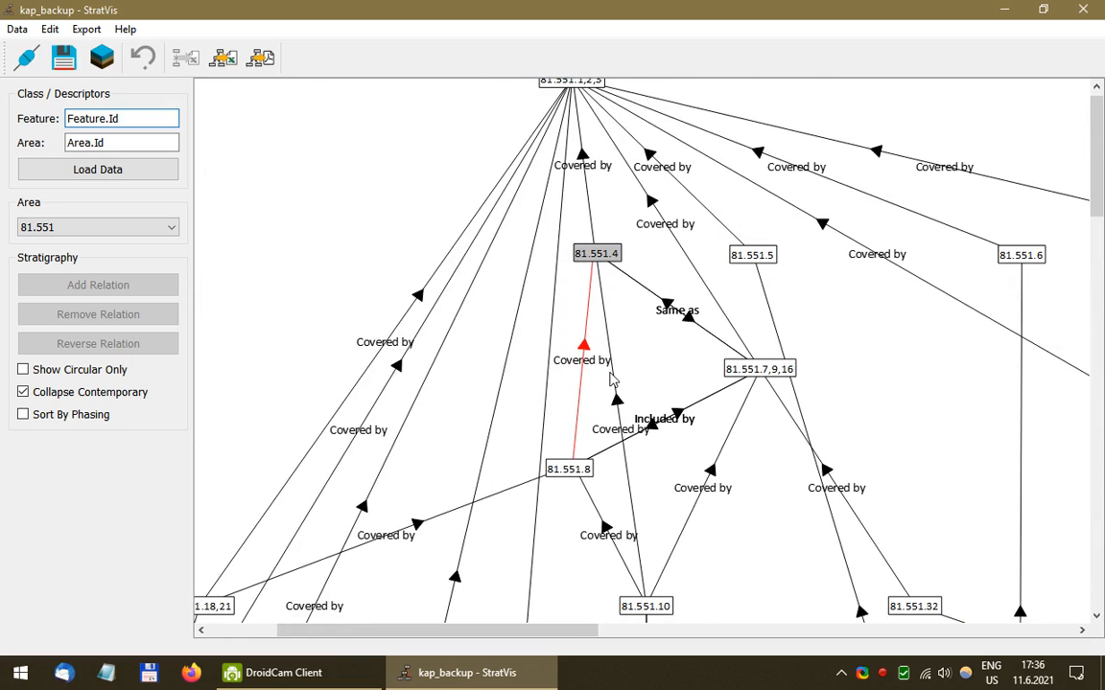
Step: Select contexts 81.551.8 and 81.551.4 alternately to trace the red Covered by relation between them
click(567, 469)
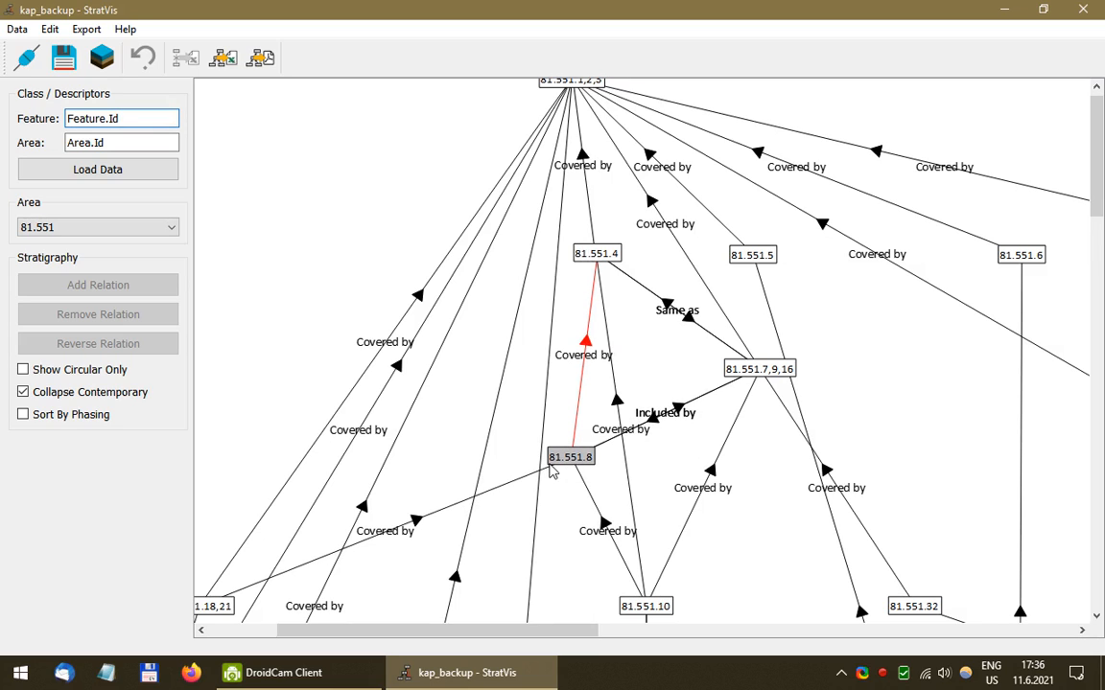
click(605, 259)
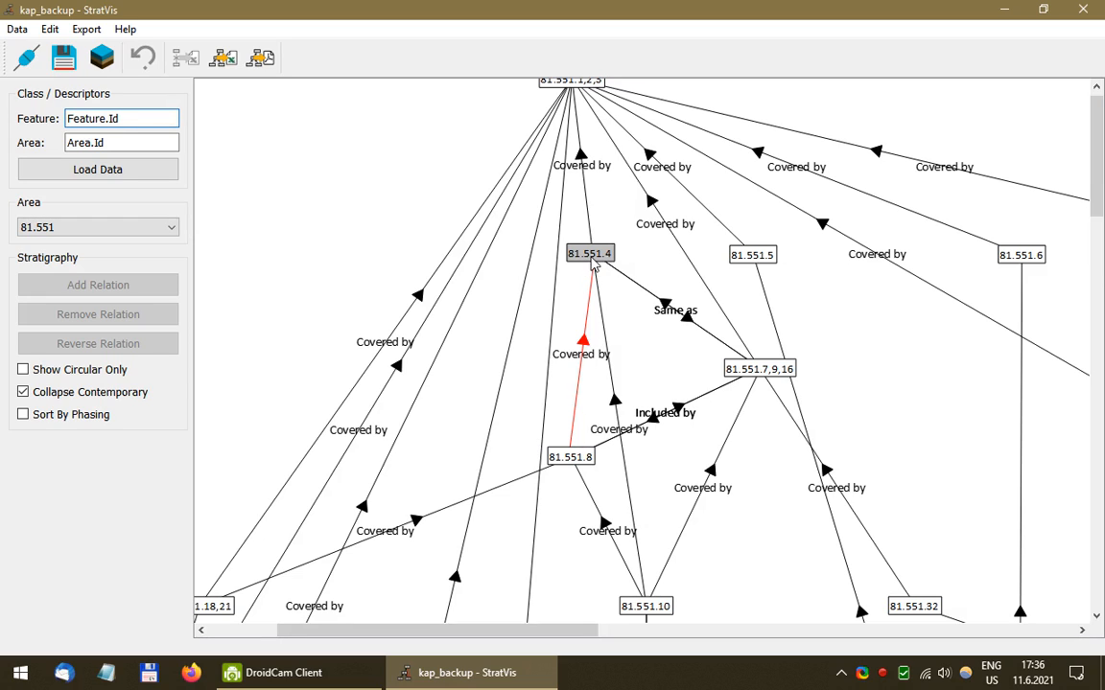
click(578, 458)
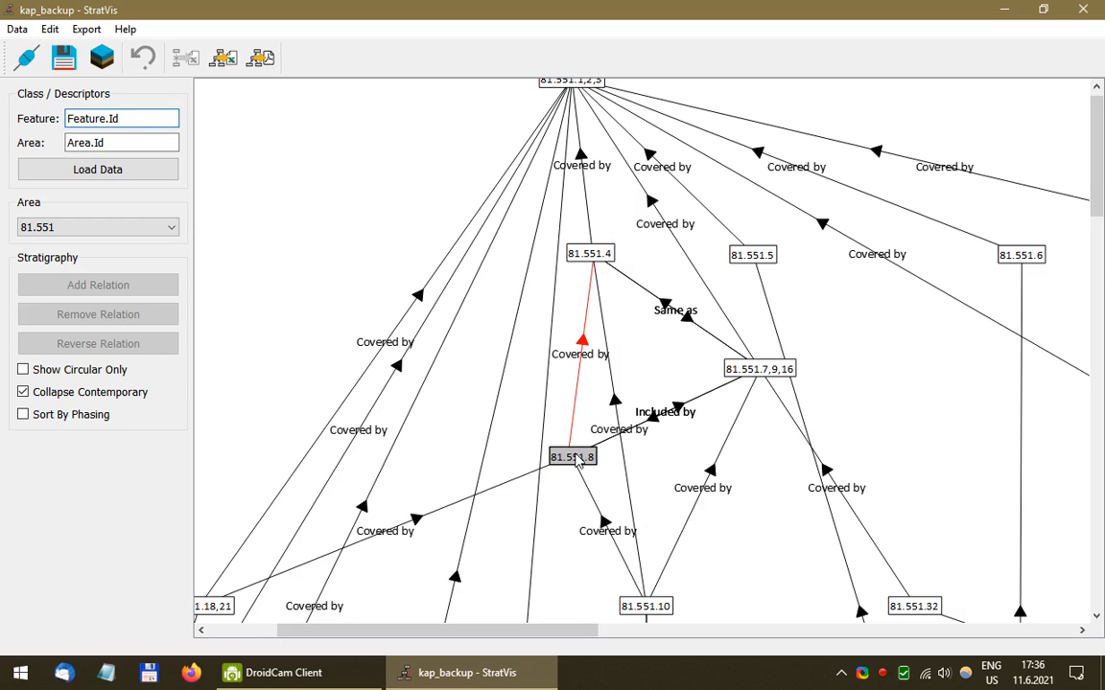
click(580, 261)
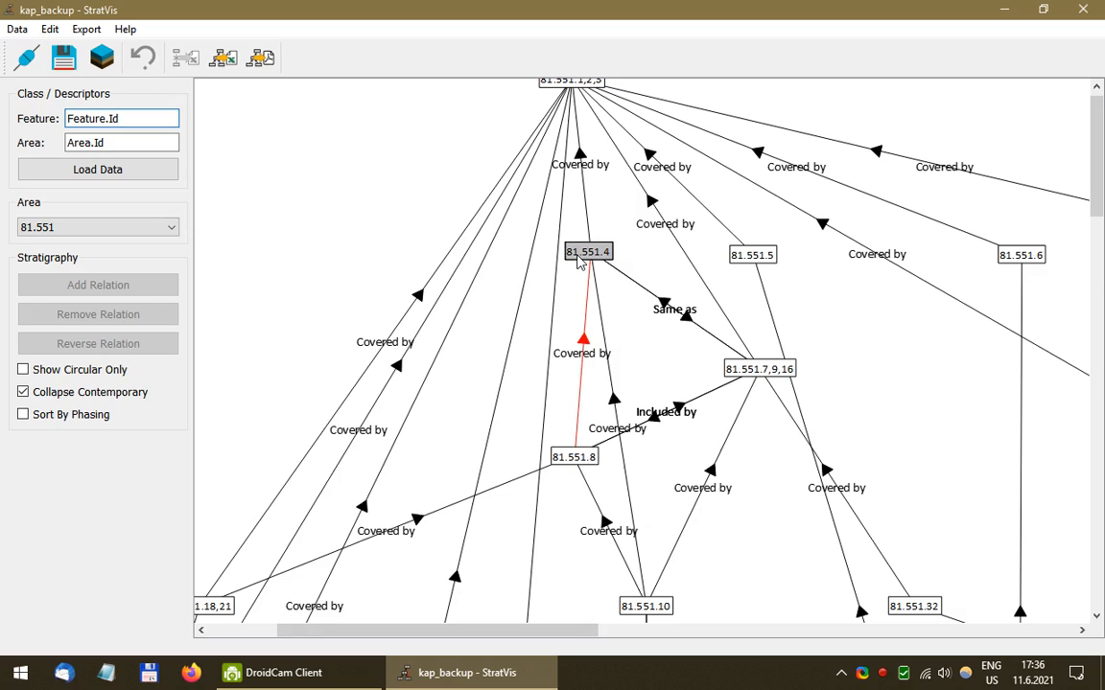
click(582, 460)
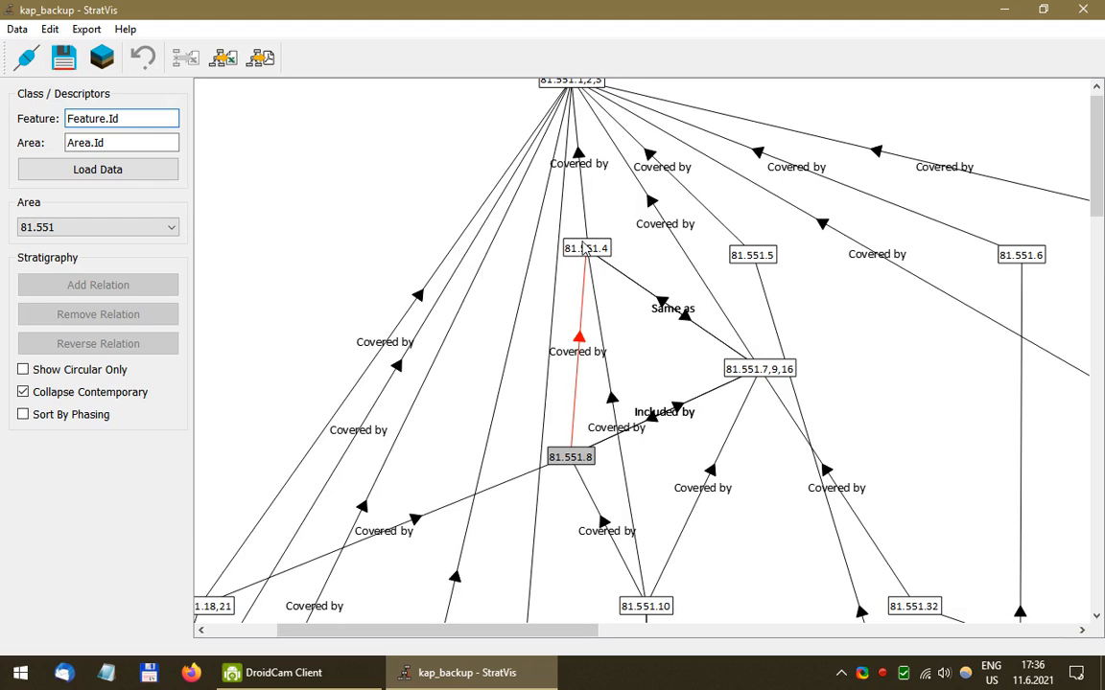
click(587, 257)
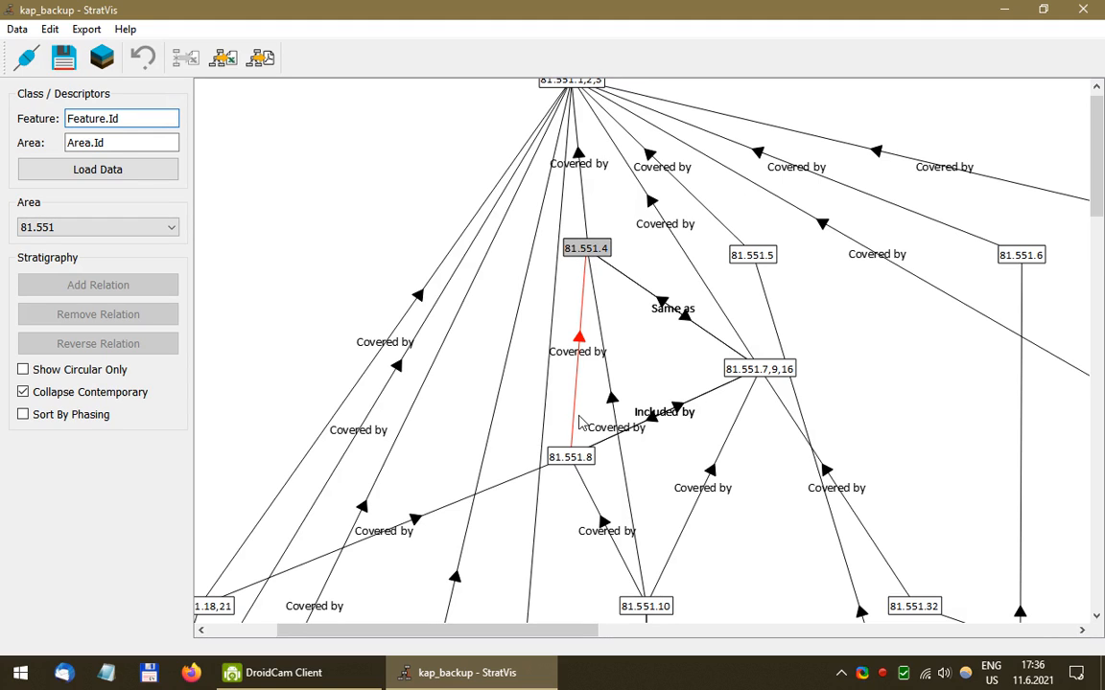
click(591, 462)
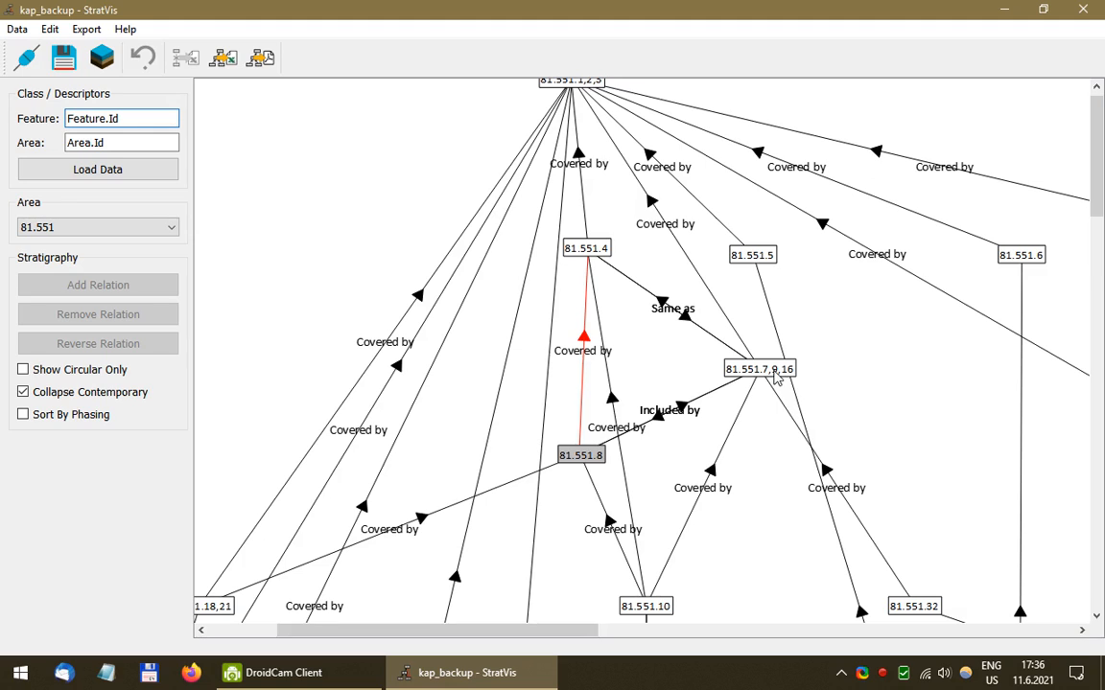
Step: Trace the circular relation linking contexts 81.551.4, 81.551.7,9,16 and 81.551.8 through their Same as, Included by and Covered by connections
click(748, 376)
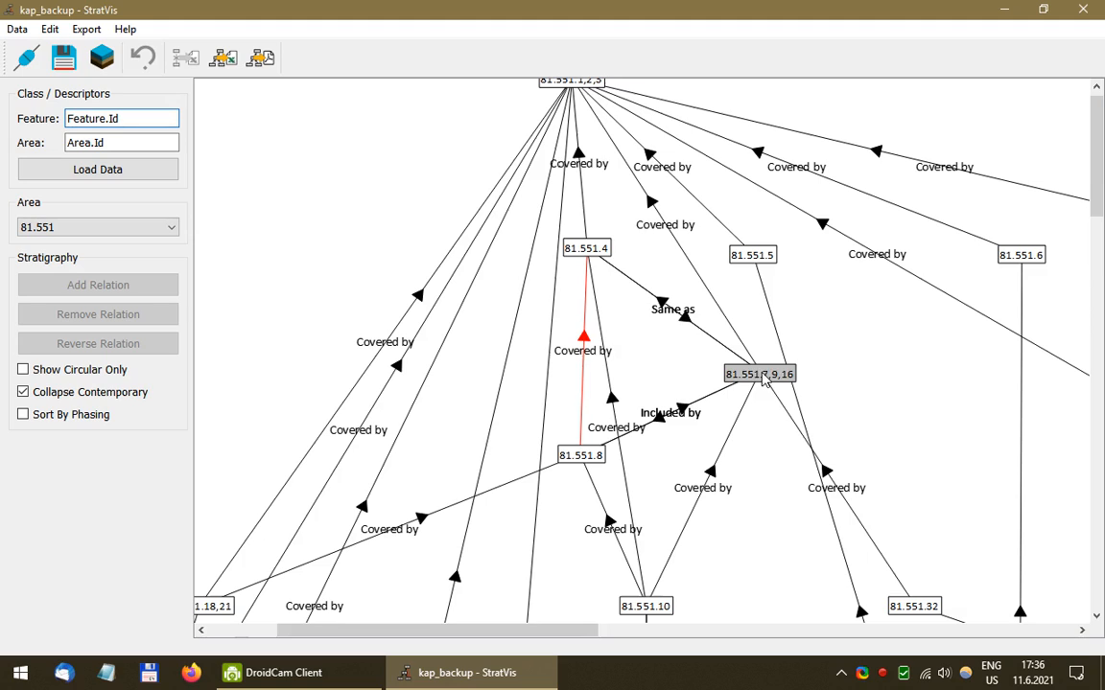
click(590, 462)
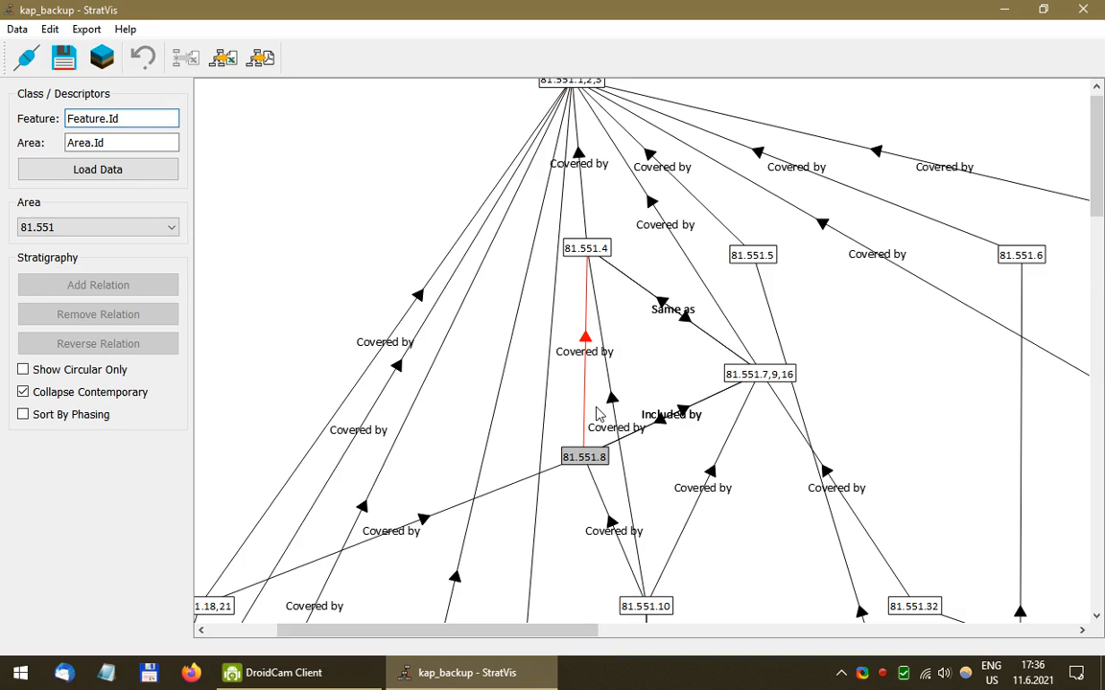
click(676, 414)
click(676, 308)
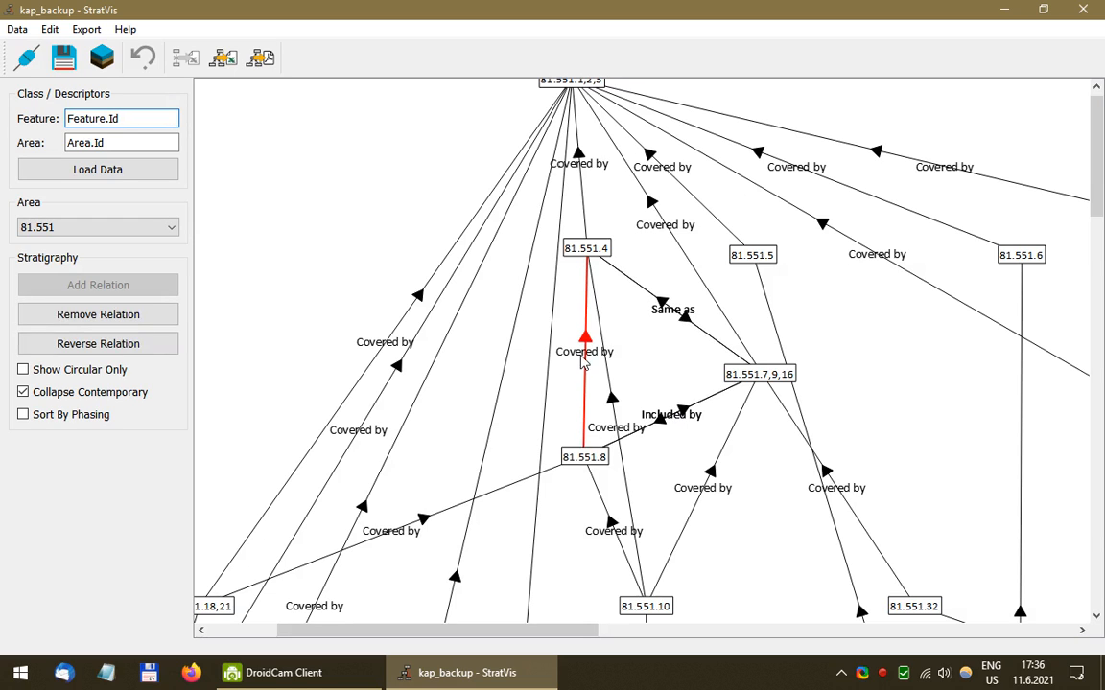
drag(573, 464, 554, 449)
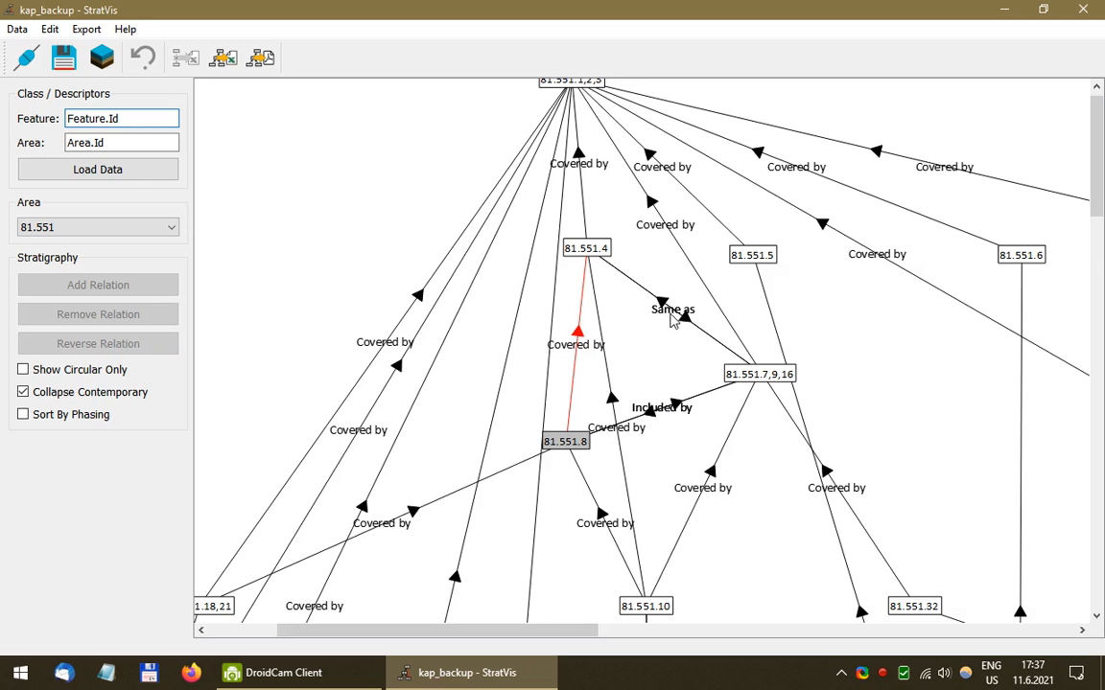
Step: Remove the Same as relation between contexts 81.551.4 and 81.551.7,9,16
click(676, 319)
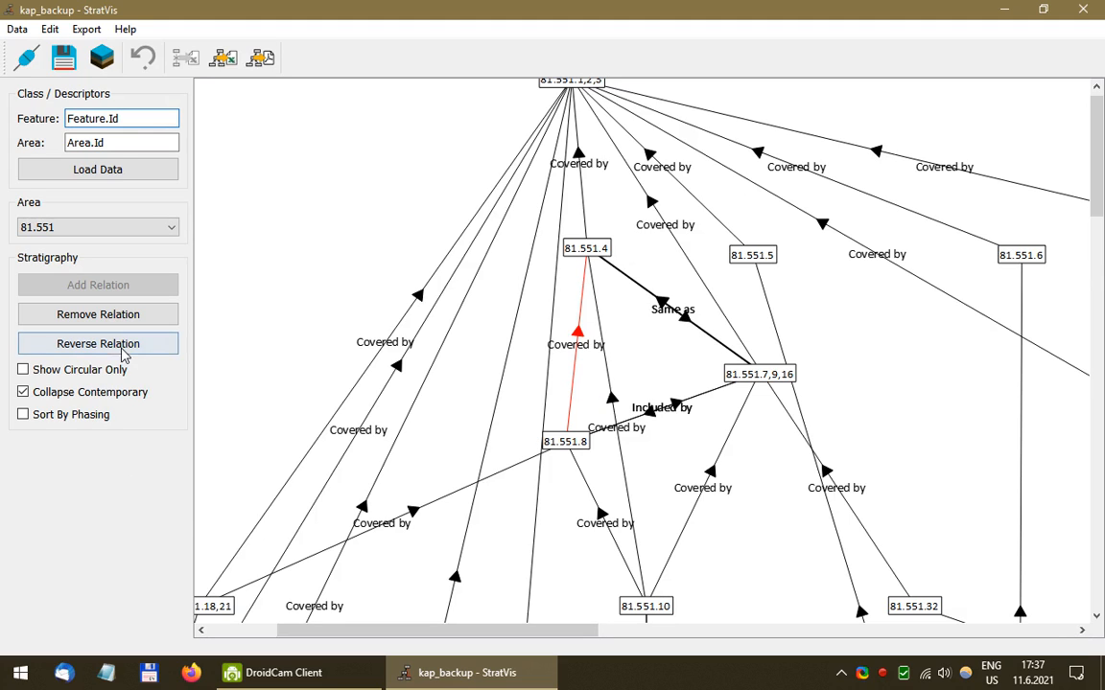
click(107, 324)
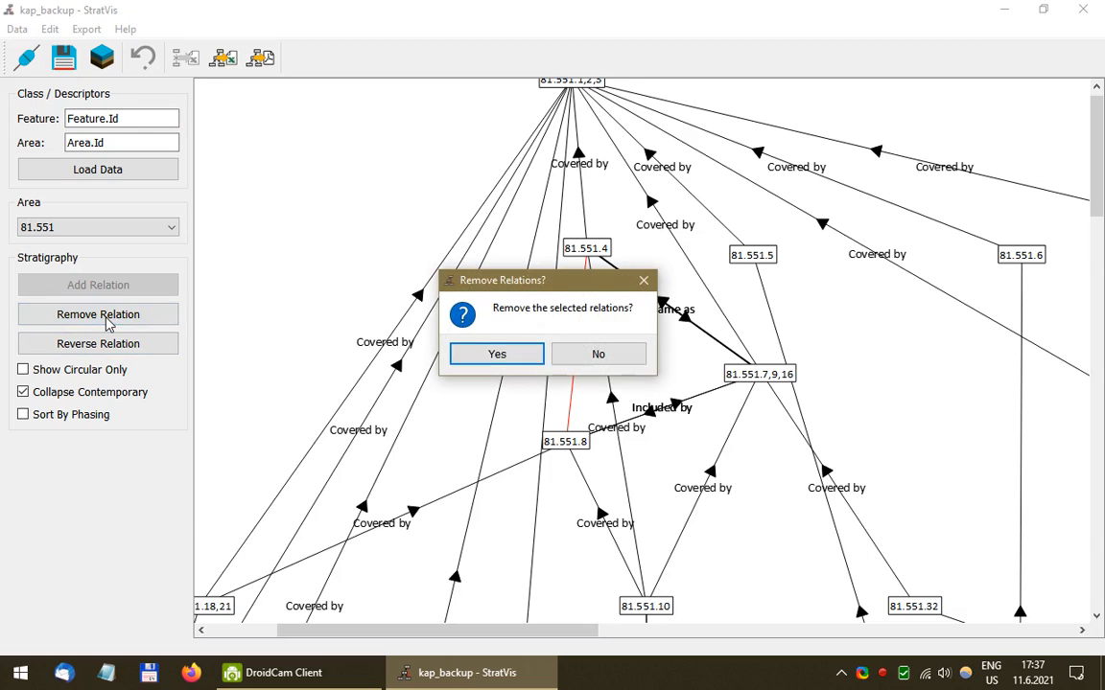
click(515, 359)
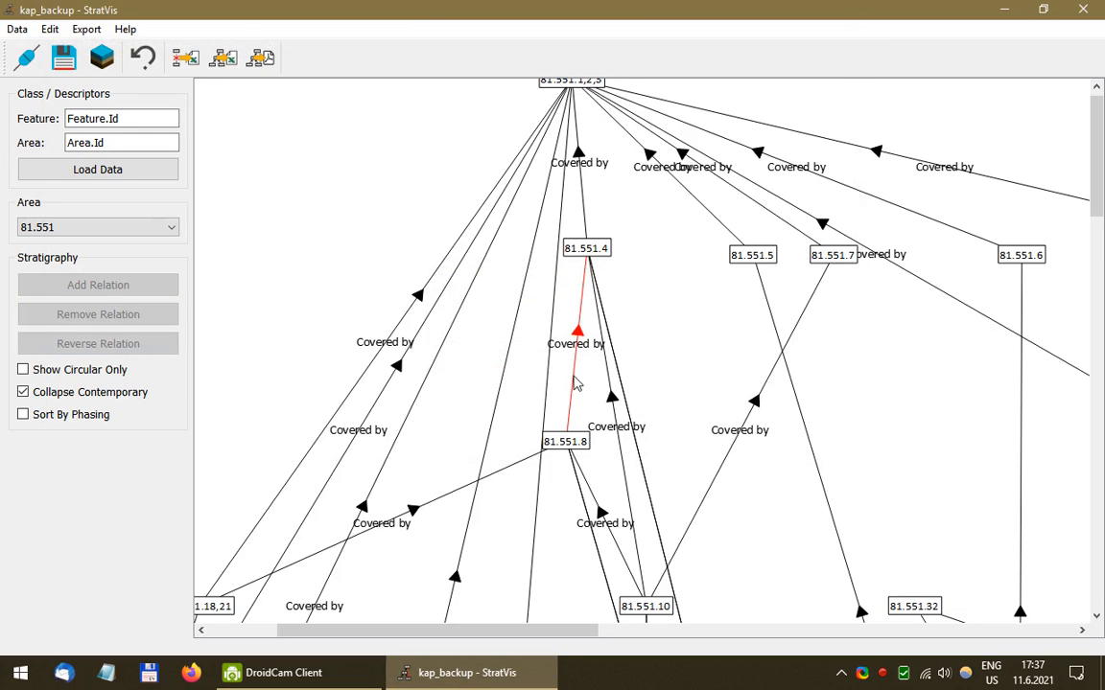
Step: Reposition contexts 81.551.8 and 81.551.10 below 81.551.4 to separate the relations that connect them
drag(597, 353, 688, 305)
drag(643, 467, 595, 420)
drag(678, 300, 694, 276)
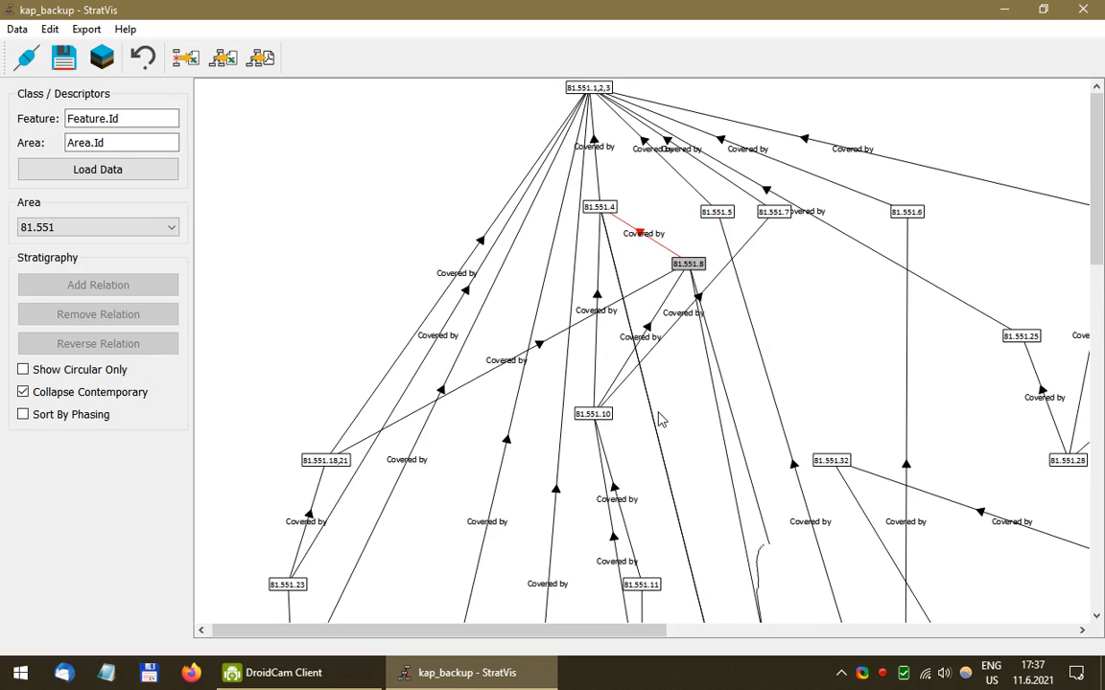
drag(593, 414, 570, 385)
drag(688, 272, 727, 376)
drag(584, 396, 598, 363)
drag(733, 380, 727, 336)
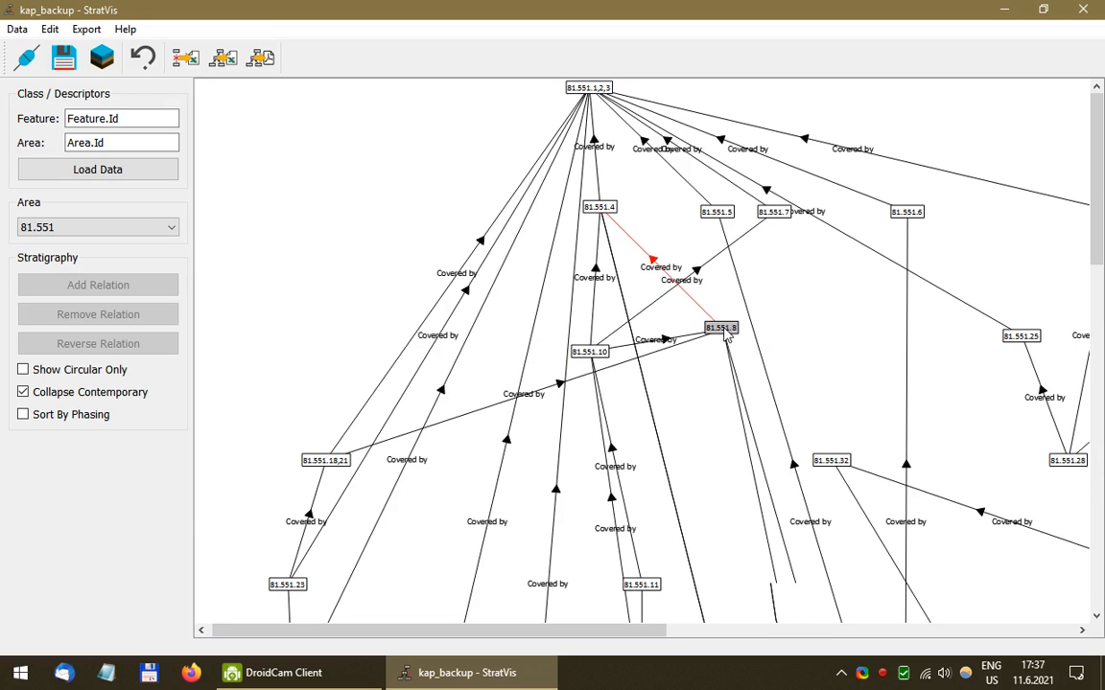
Step: Select the red Covered by relation between 81.551.8 and 81.551.4 and nudge both contexts to inspect it
click(654, 261)
mouse_move(599, 207)
mouse_down()
mouse_move(631, 203)
mouse_move(615, 204)
mouse_up()
click(701, 305)
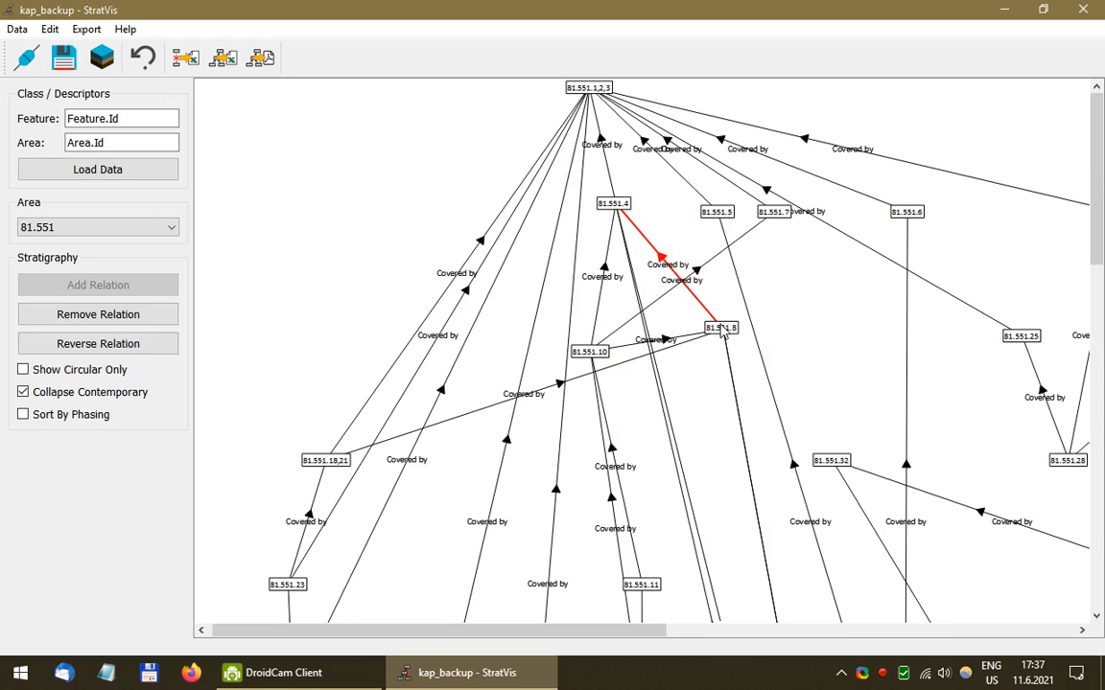
drag(723, 330, 713, 310)
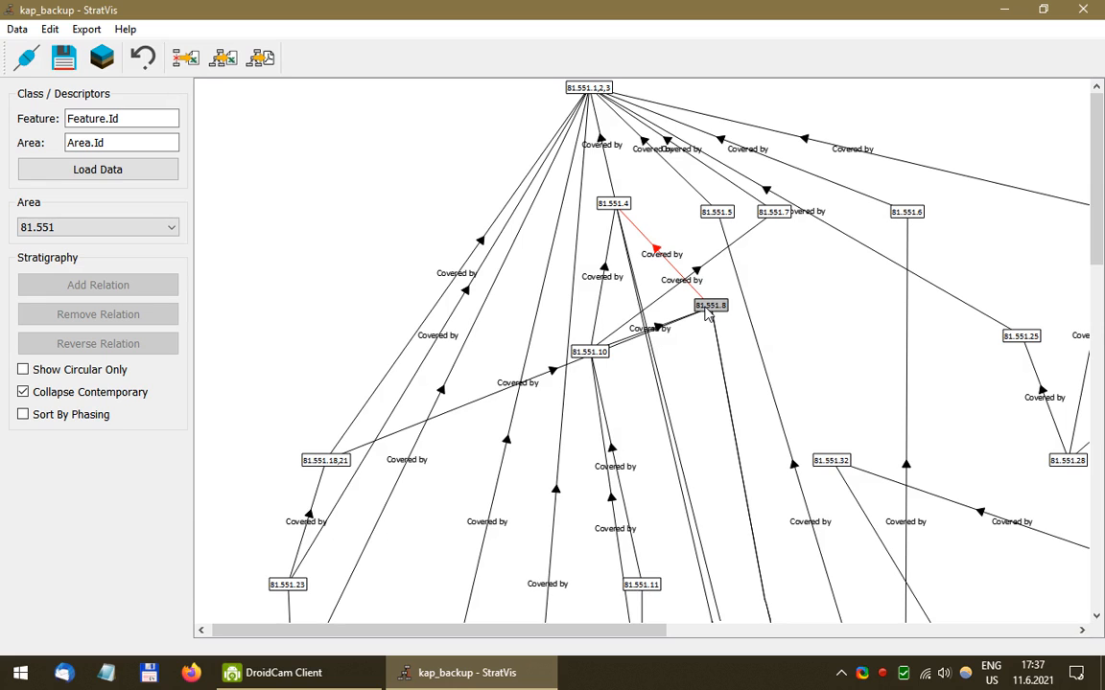
Step: Open the record of context 81.551.8 in Deposit and show its object details in a maximised window
double_click(707, 307)
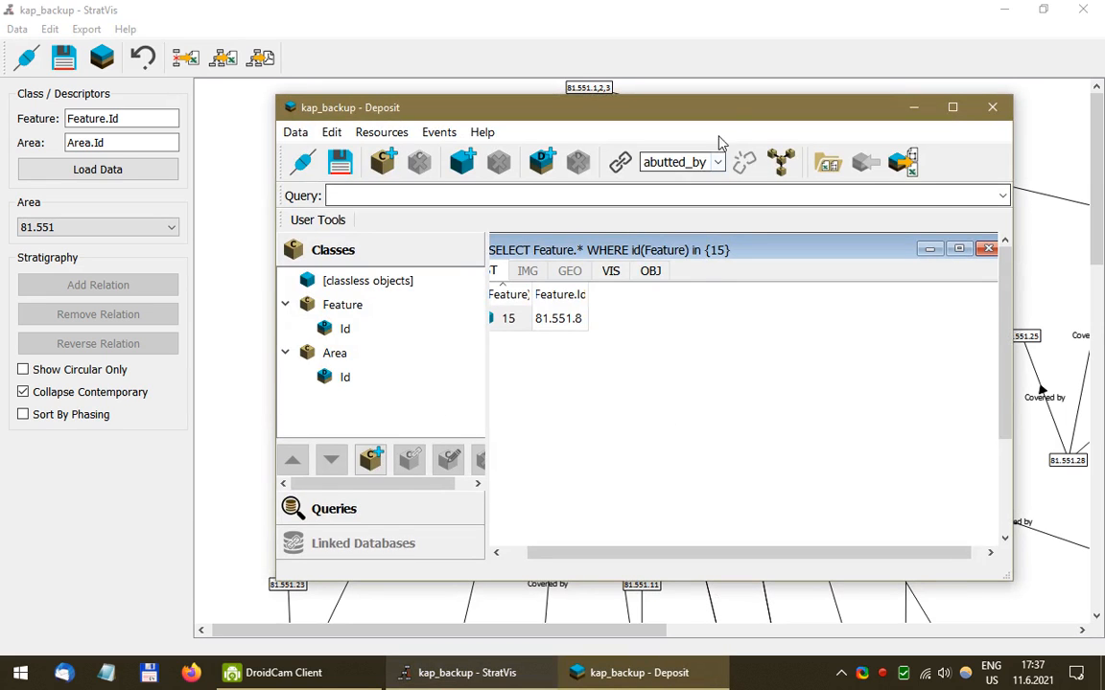
drag(727, 113, 688, 111)
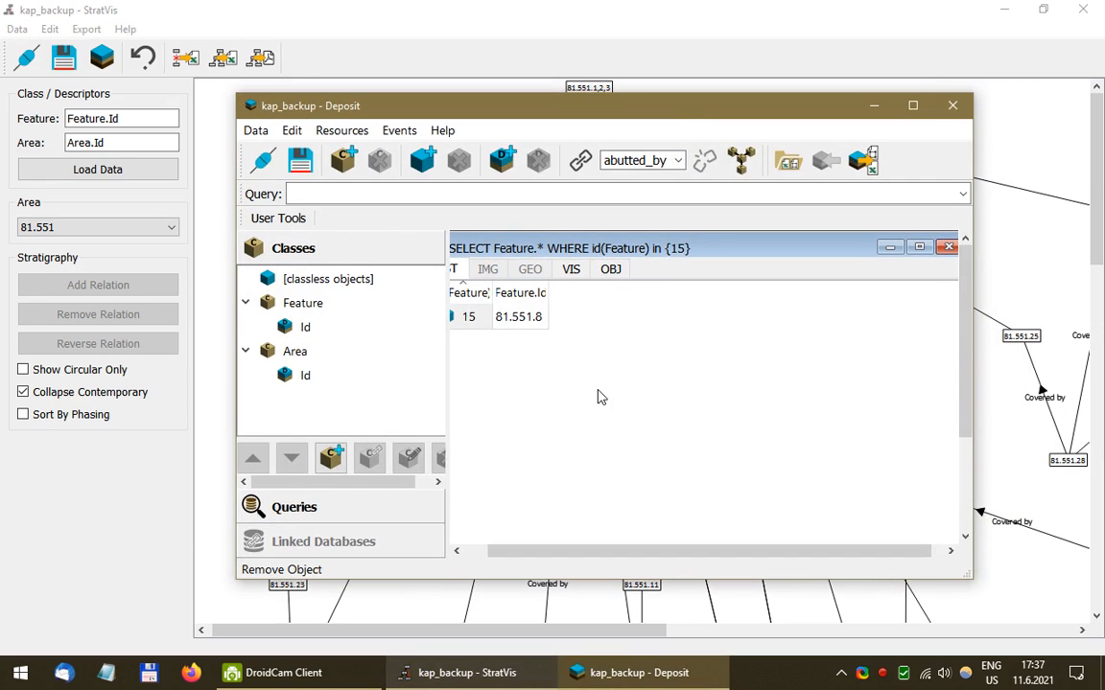
drag(646, 554, 576, 549)
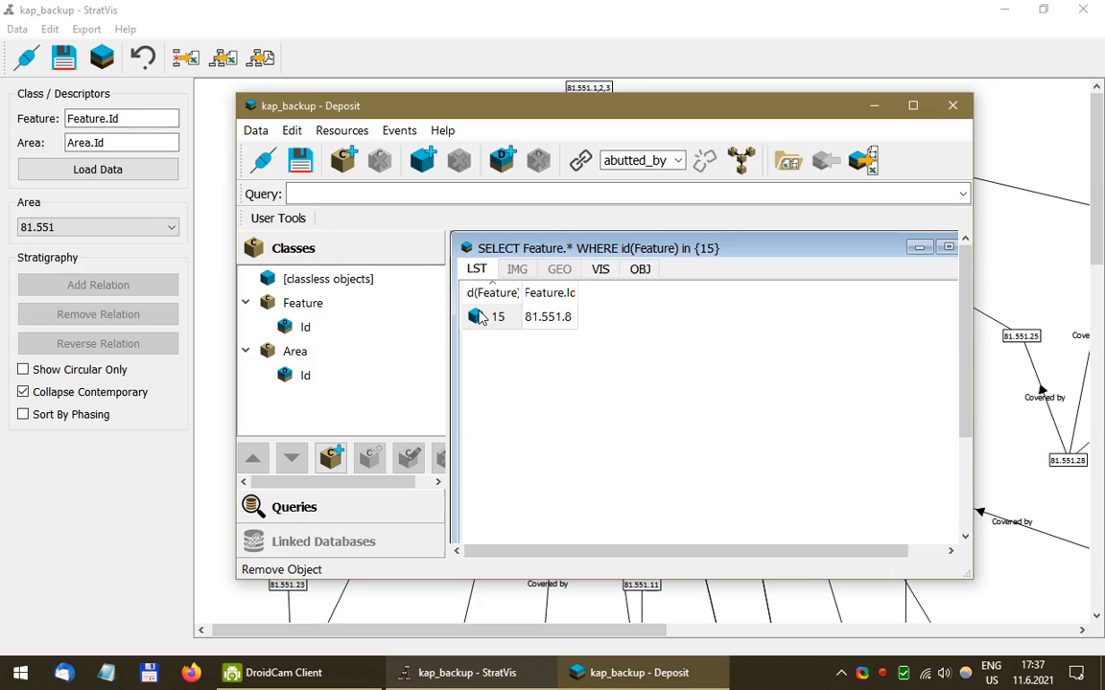
drag(520, 293, 657, 293)
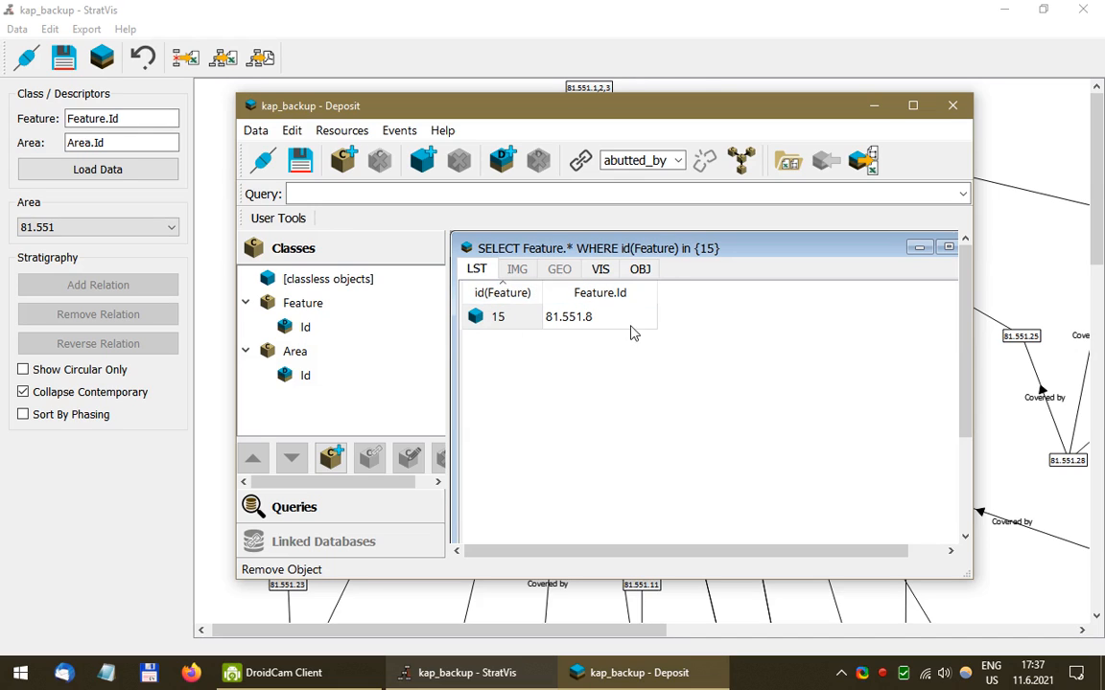
double_click(527, 321)
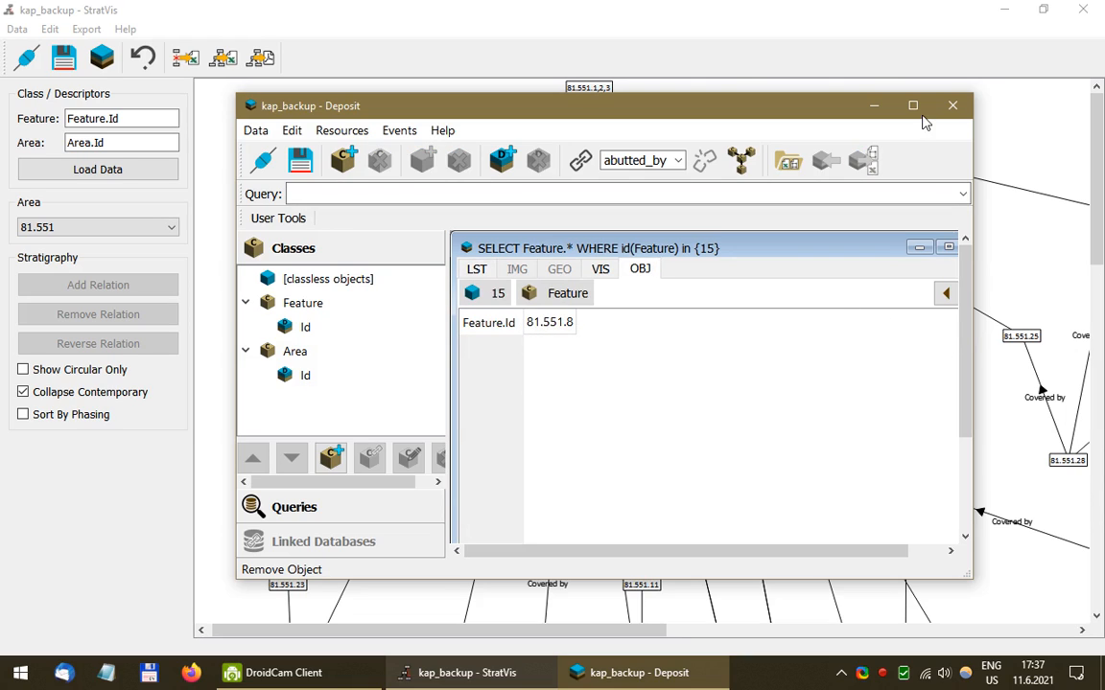
click(912, 105)
click(816, 148)
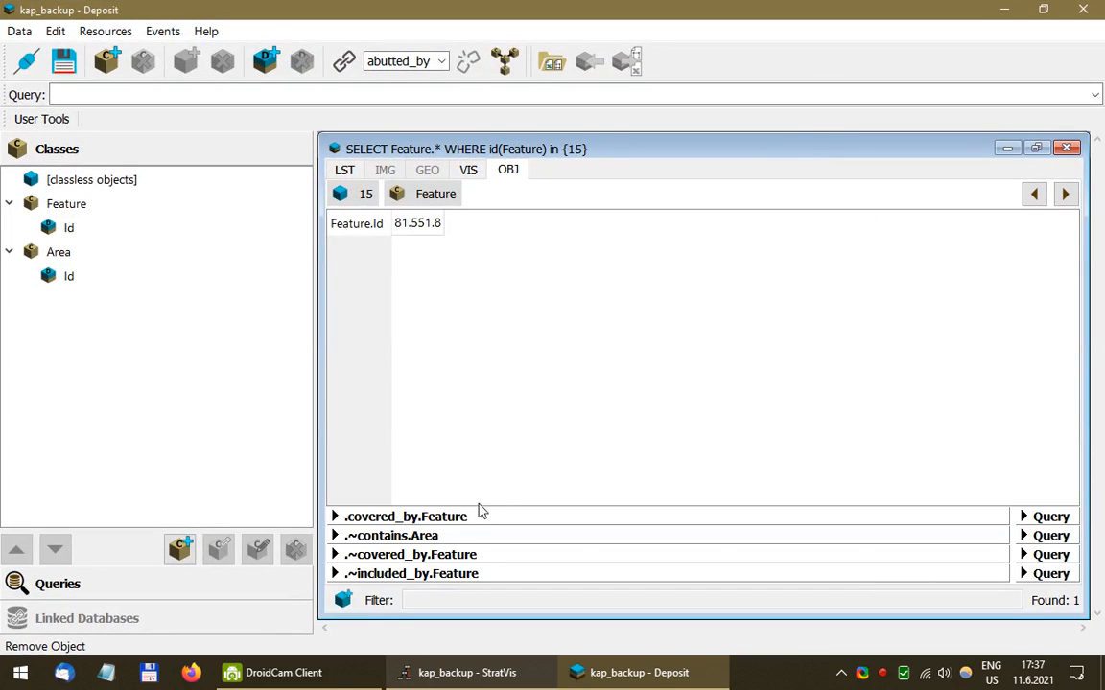
Step: Examine the covered_by, ~covered_by and ~included_by Feature relations listed for context 81.551.8
click(395, 517)
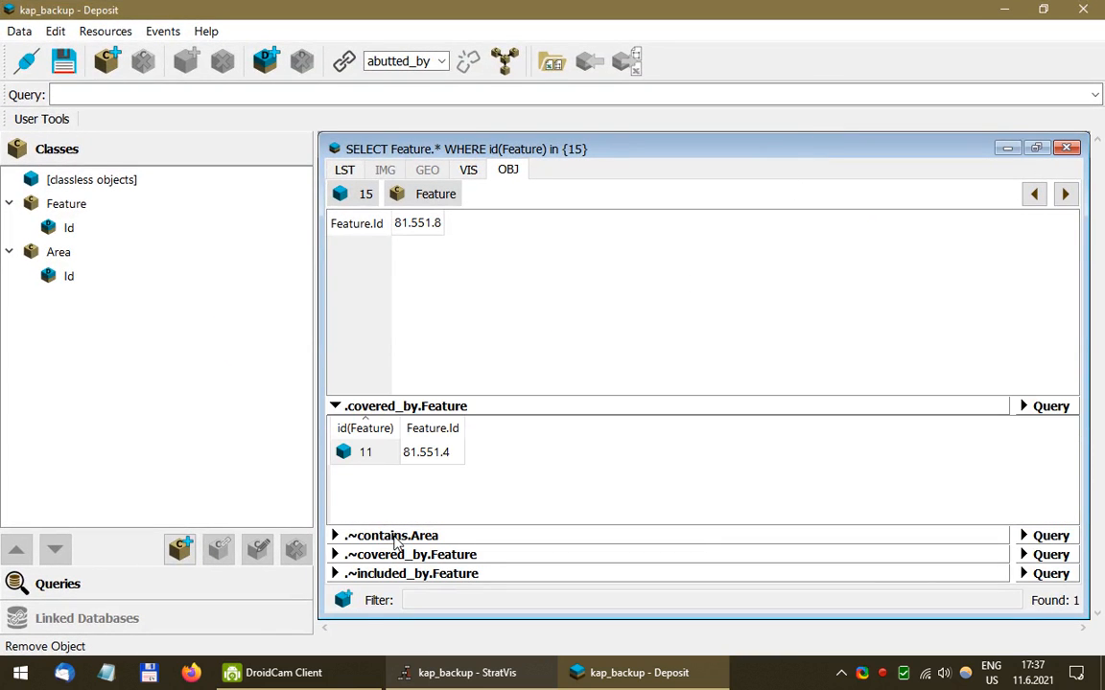
click(395, 537)
click(410, 476)
click(407, 555)
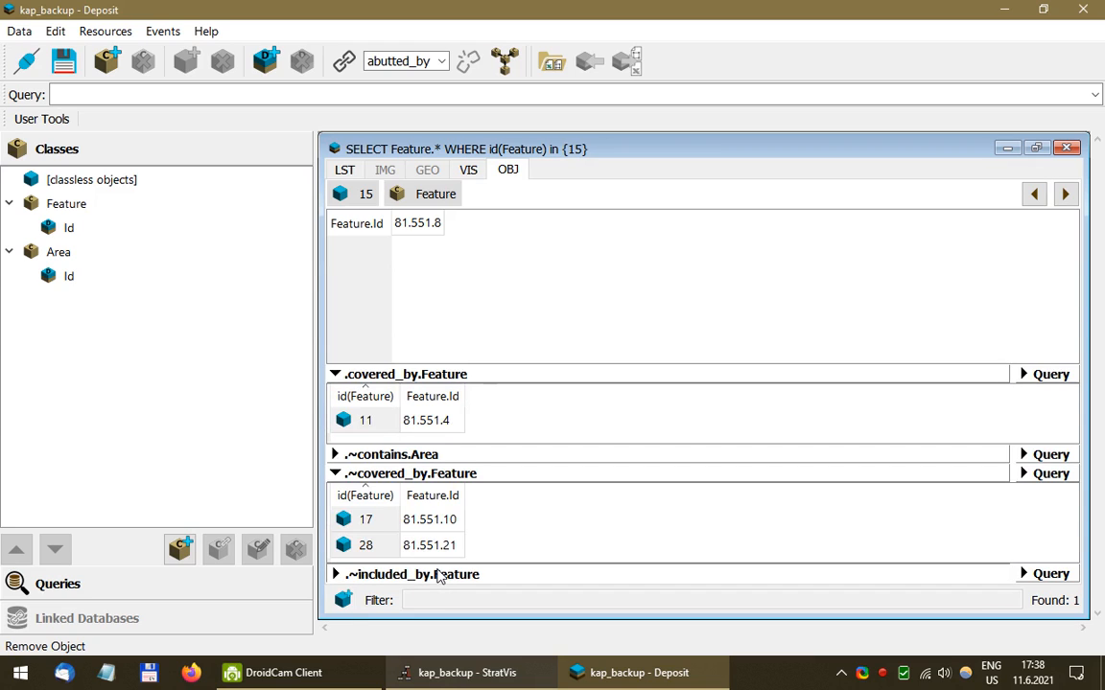
click(437, 572)
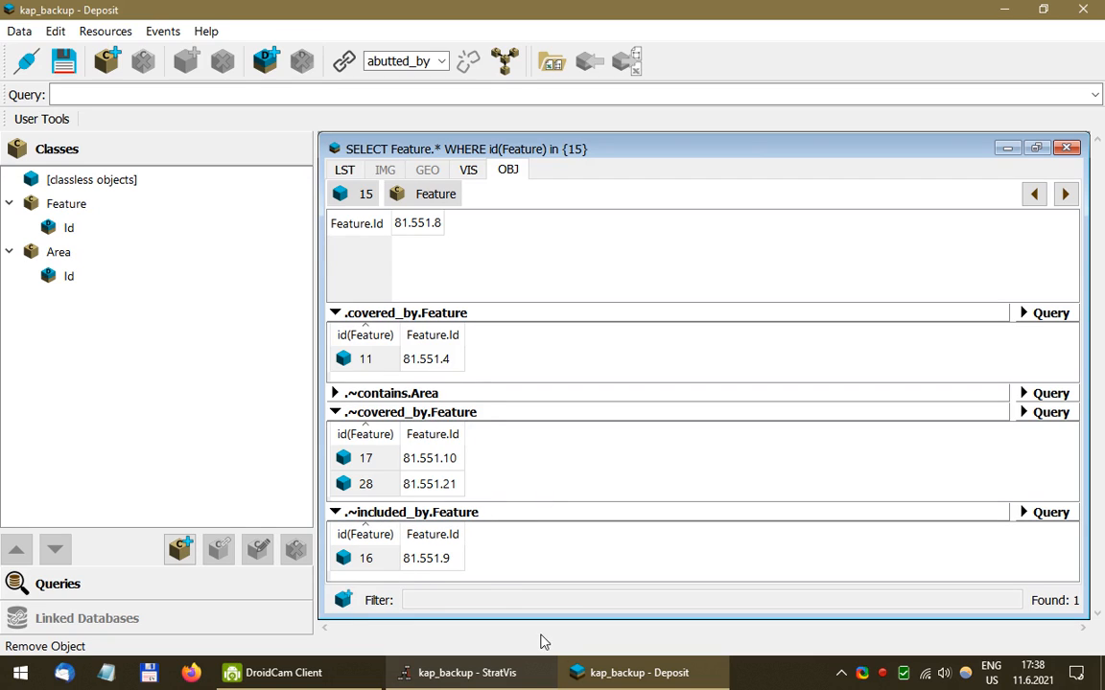
Step: Switch back to StratVis and remove the red Covered by relation between contexts 81.551.8 and 81.551.4
click(537, 673)
click(636, 674)
click(494, 671)
scroll(661, 406, down, 2)
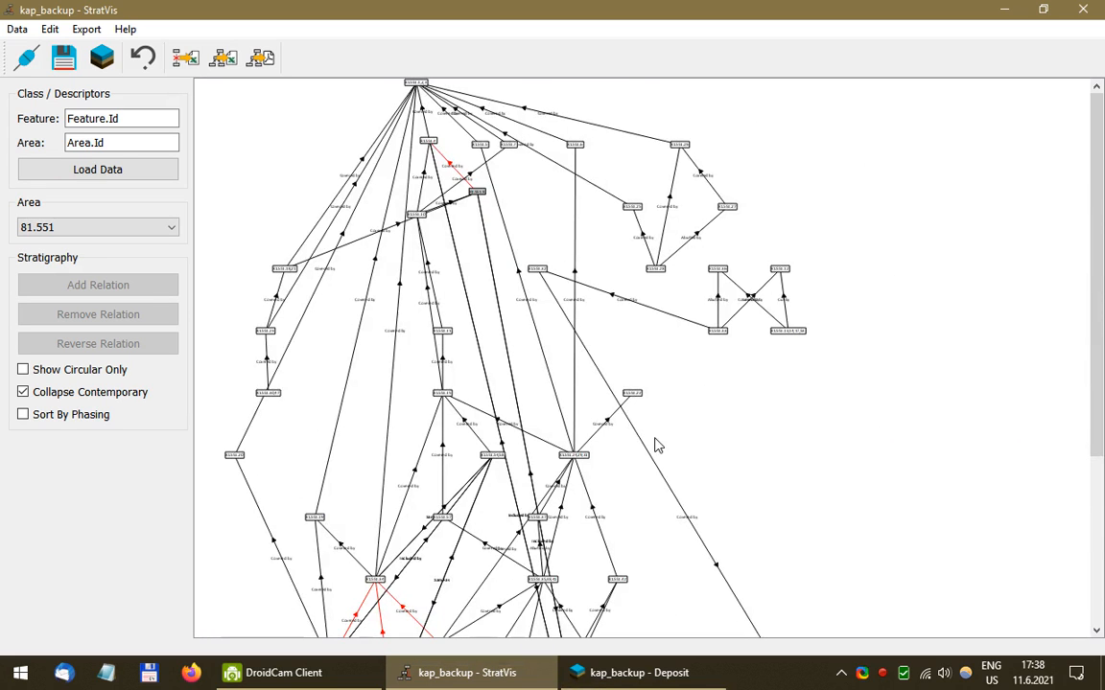
scroll(658, 445, up, 3)
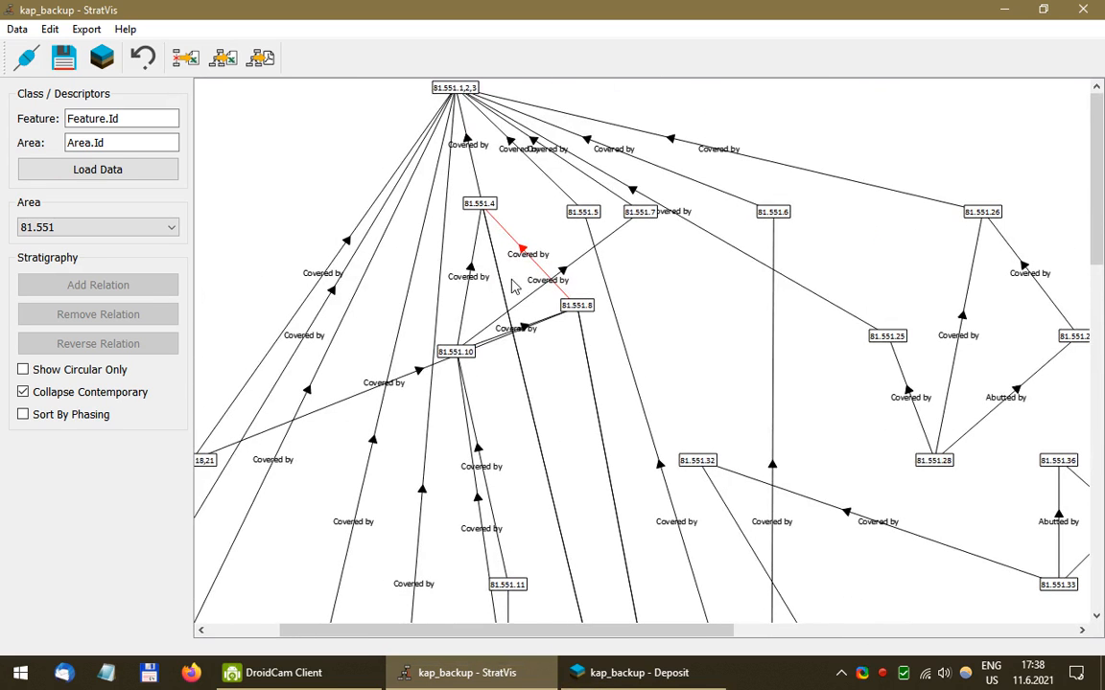
click(516, 290)
drag(571, 307, 563, 306)
click(528, 261)
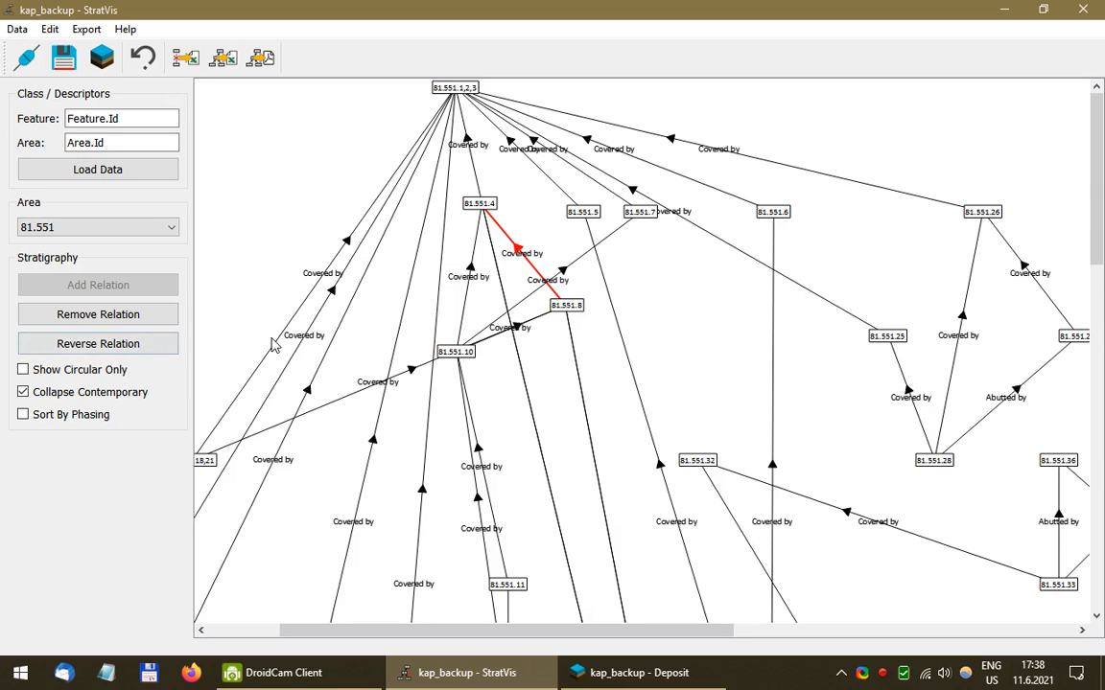
click(113, 314)
click(518, 357)
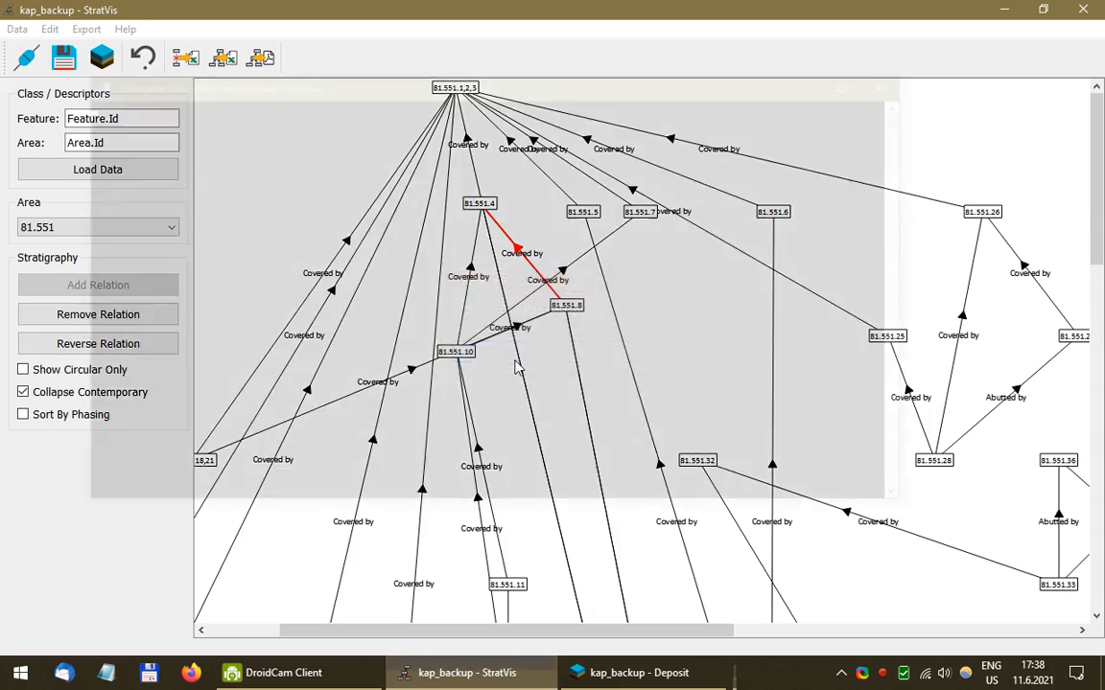
Step: Add a Cut by relation from context 81.551.22 to 81.551.33, and shift 81.551.22 slightly
scroll(494, 292, down, 3)
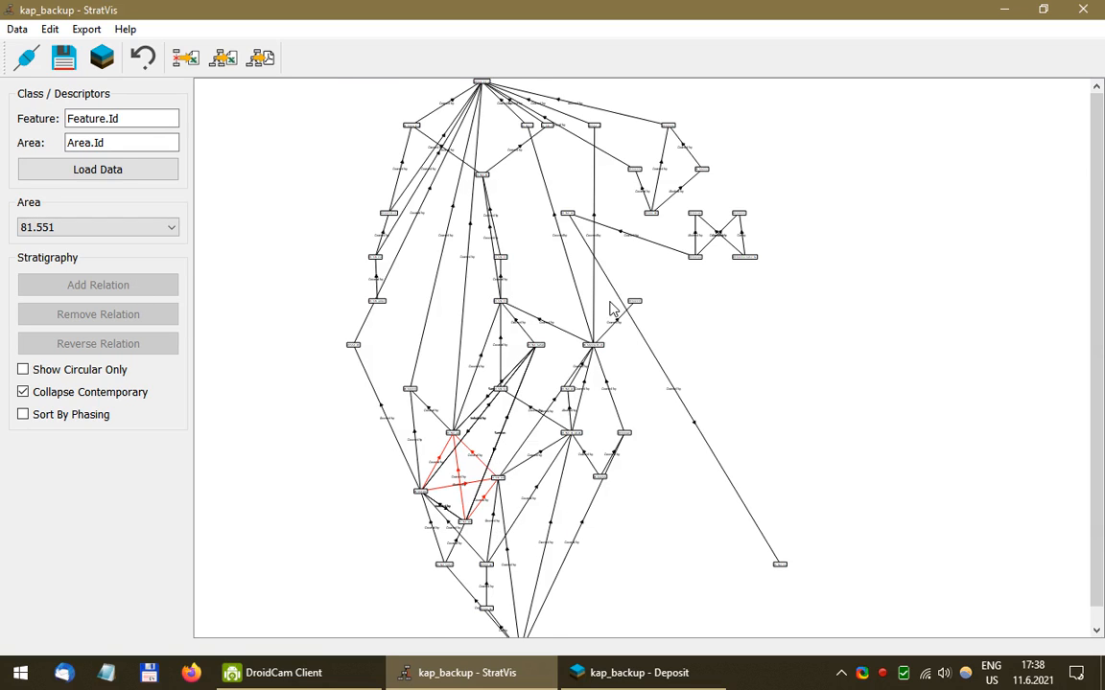
scroll(614, 309, up, 3)
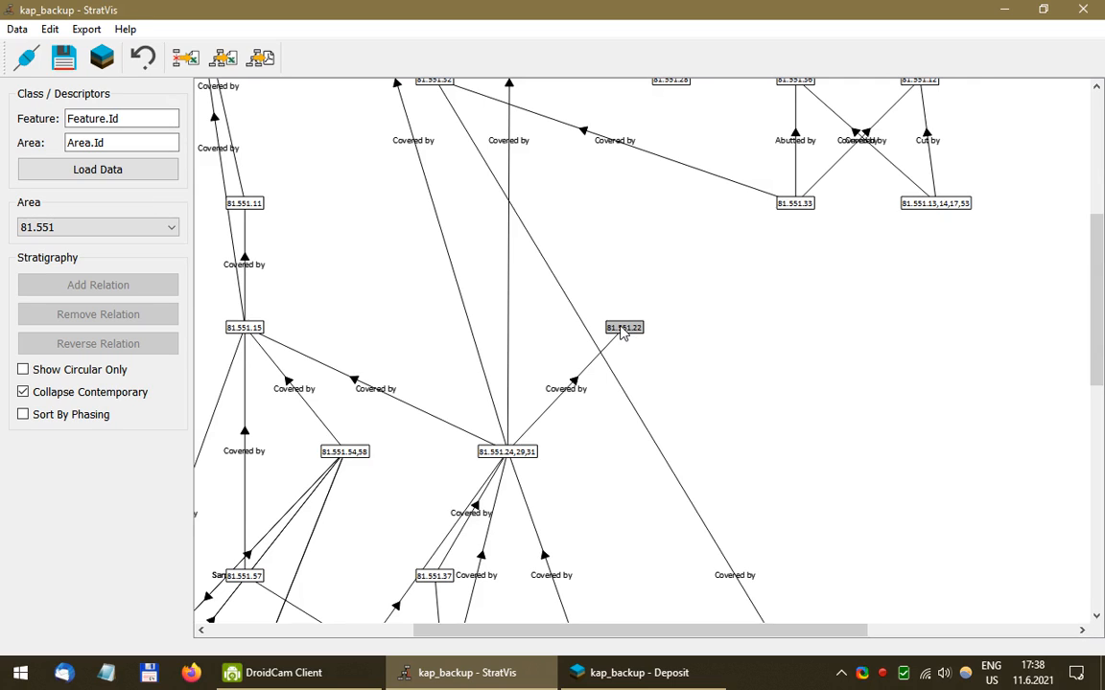
click(797, 207)
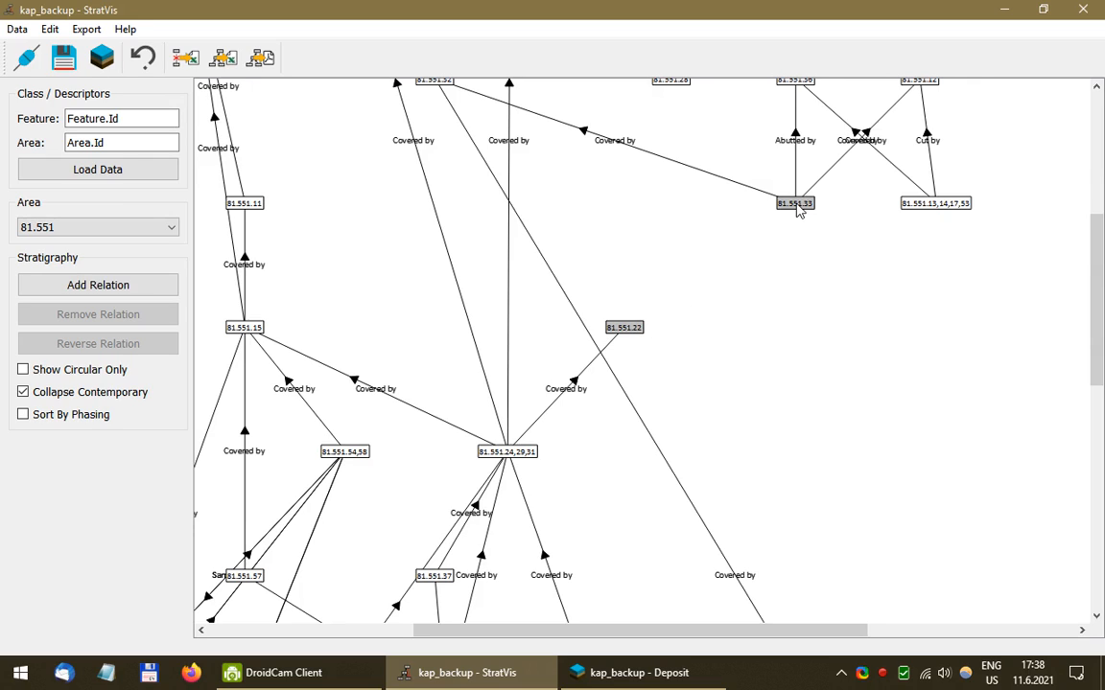
click(86, 295)
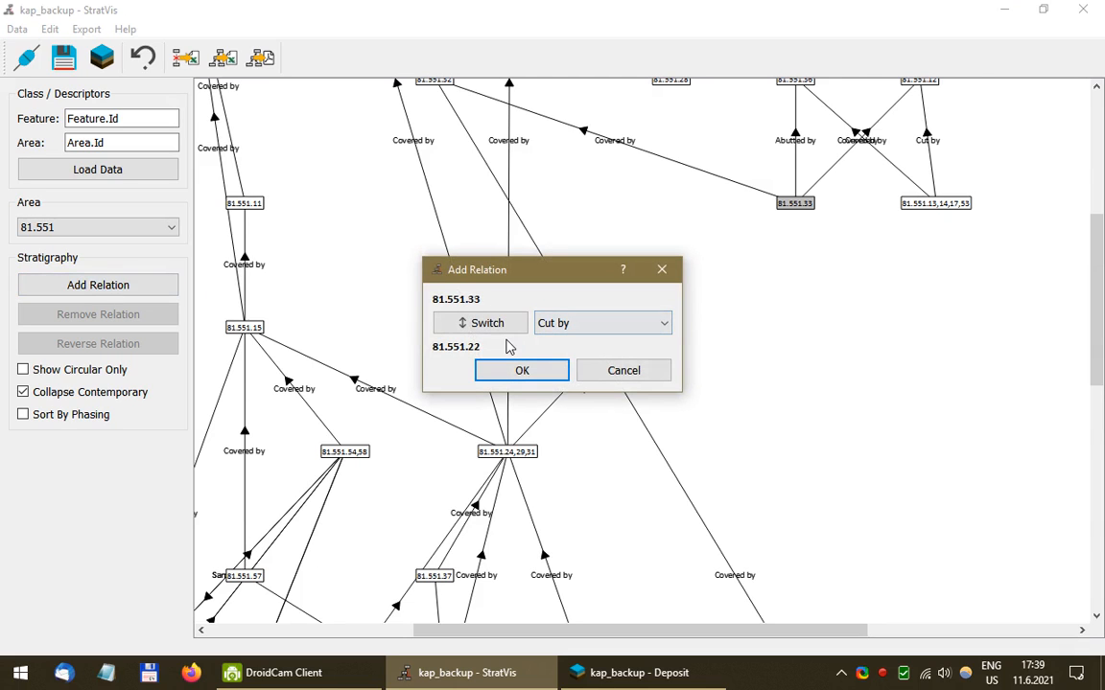
drag(518, 271, 388, 225)
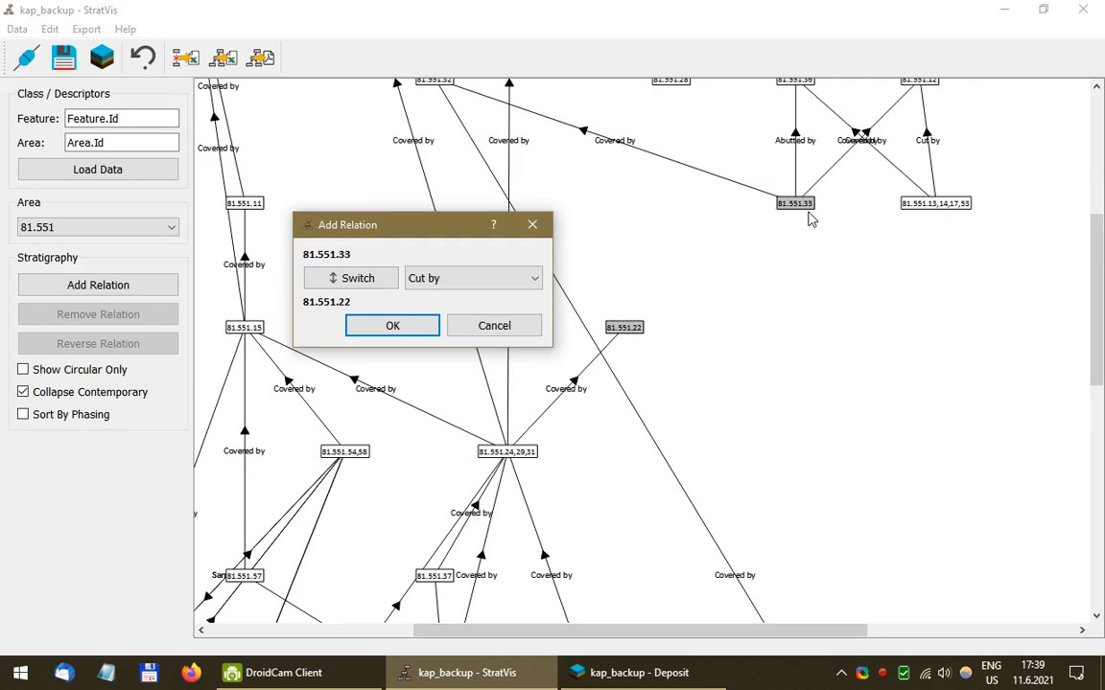
click(348, 291)
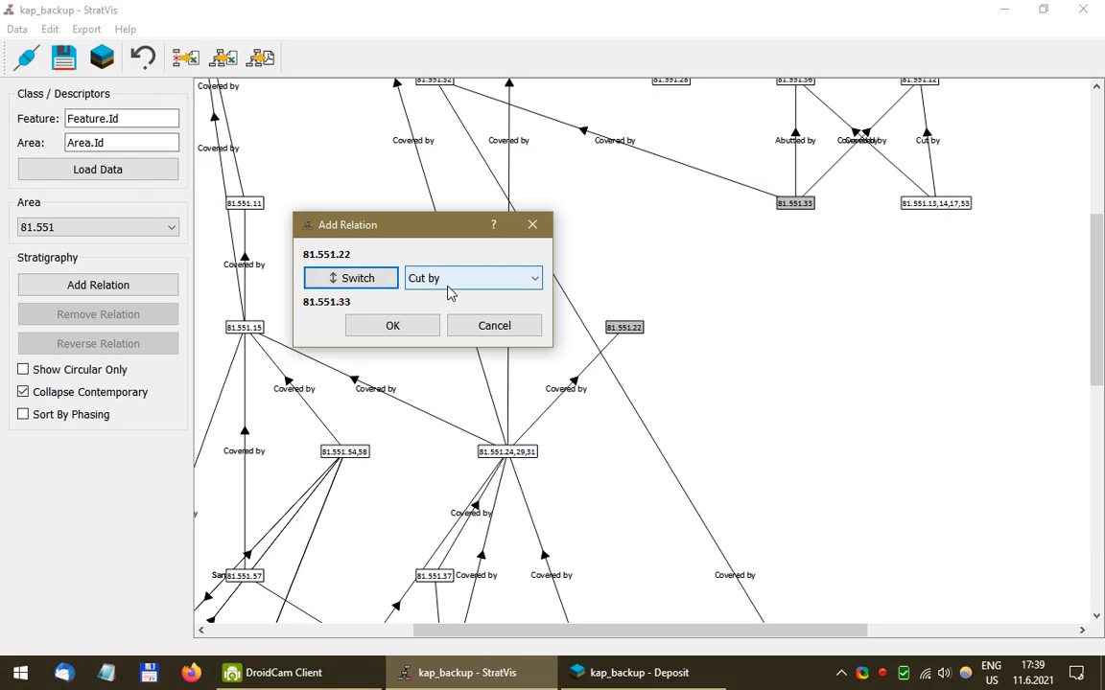
click(402, 329)
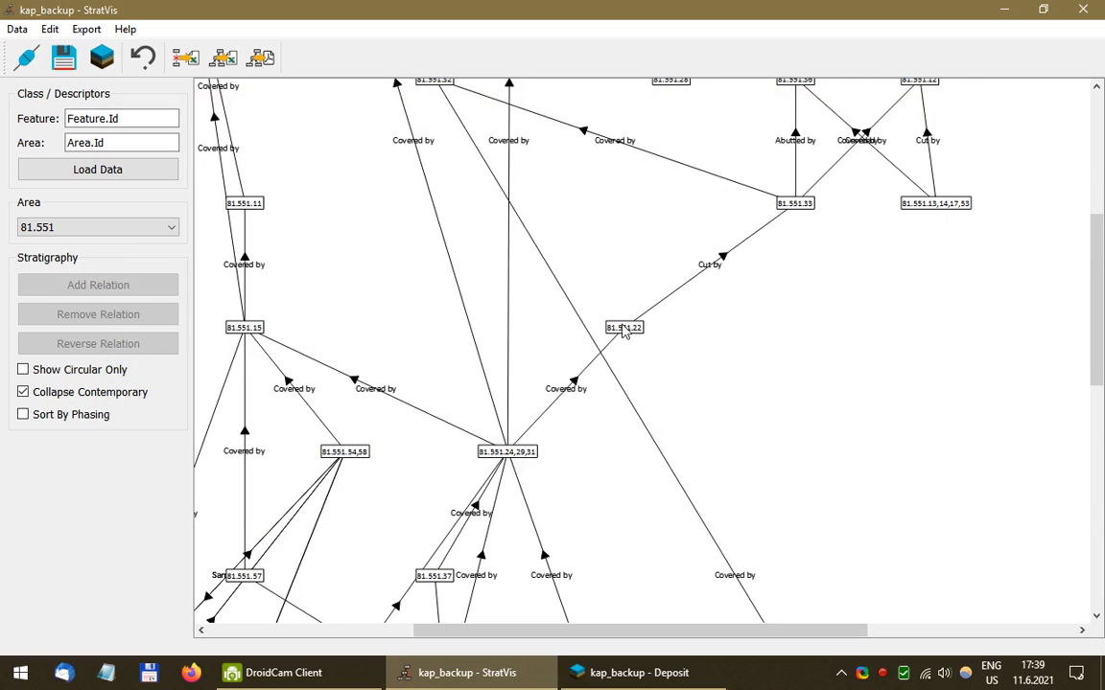
mouse_move(638, 331)
mouse_down()
mouse_move(662, 327)
mouse_move(651, 329)
mouse_up()
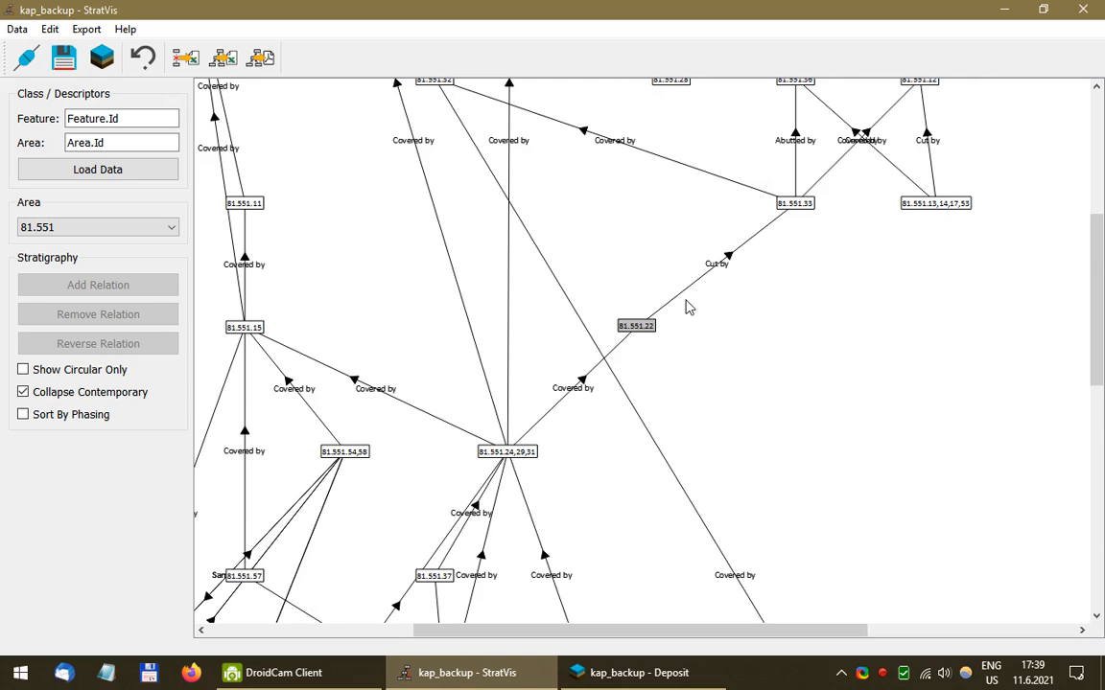
Step: Select the red Covered by relation between contexts 81.551.40 and 81.551.34 in the remaining circular group
scroll(683, 301, down, 1)
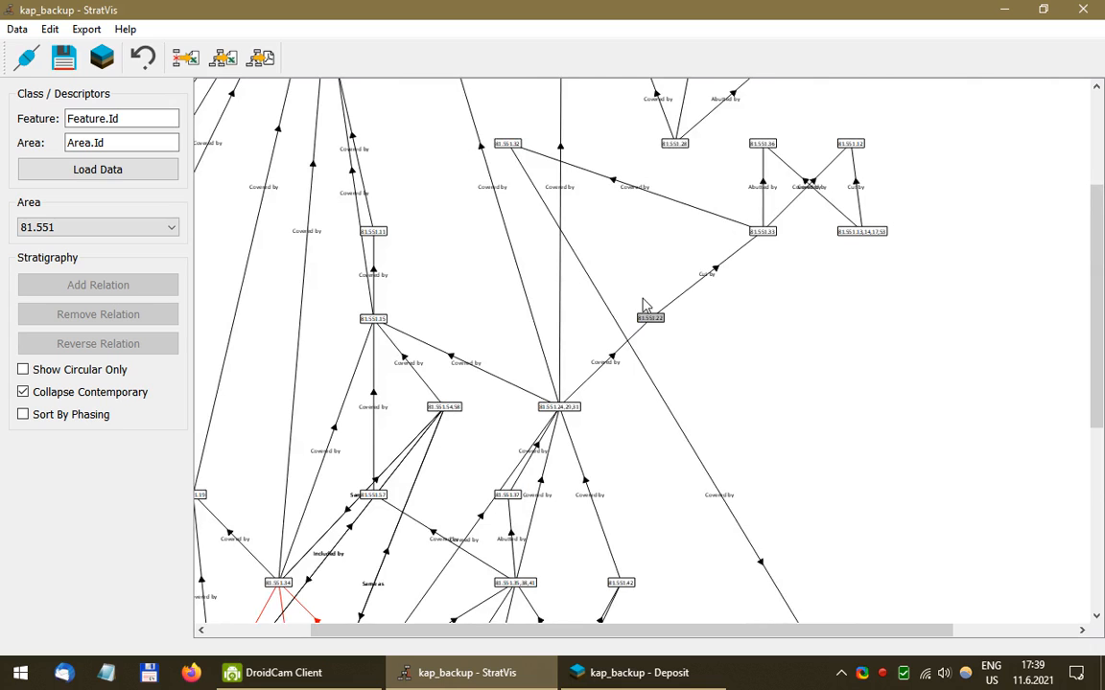
drag(463, 255, 608, 100)
drag(582, 424, 587, 277)
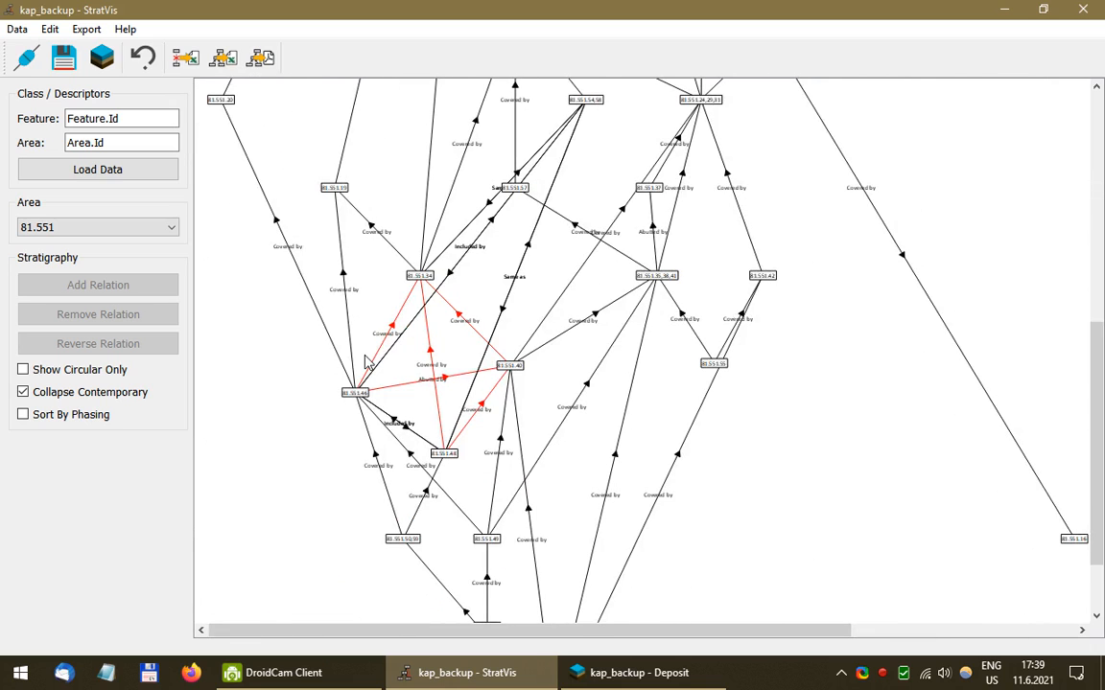
click(461, 326)
scroll(451, 359, up, 1)
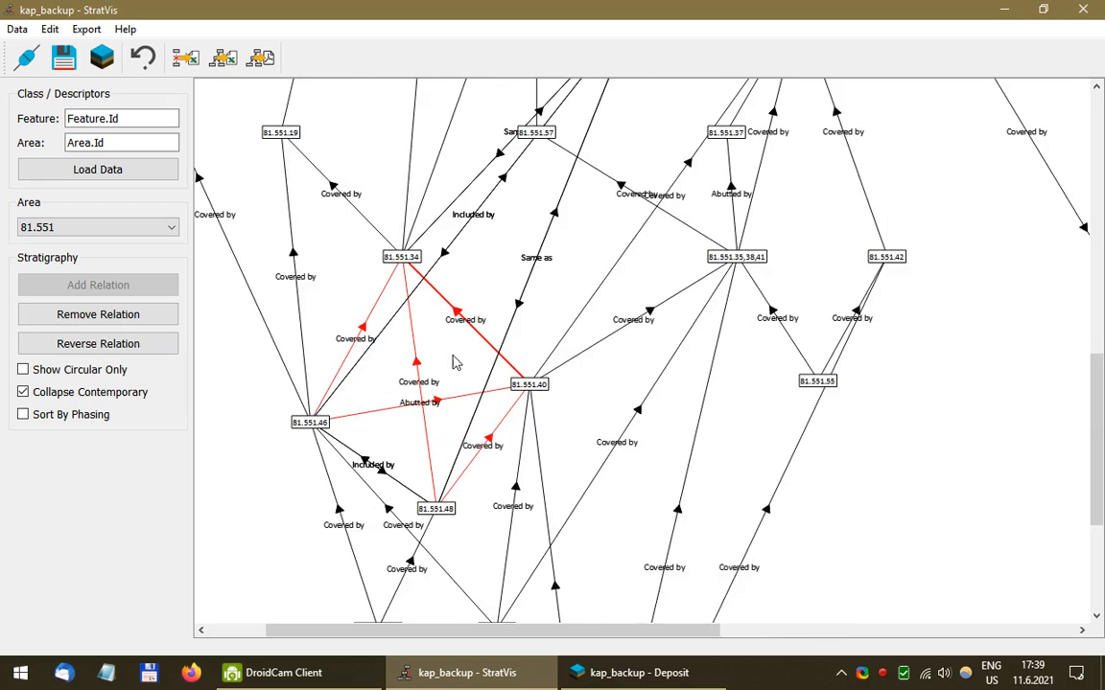
Step: Reverse the selected Covered by relation between contexts 81.551.40 and 81.551.34
scroll(469, 366, up, 1)
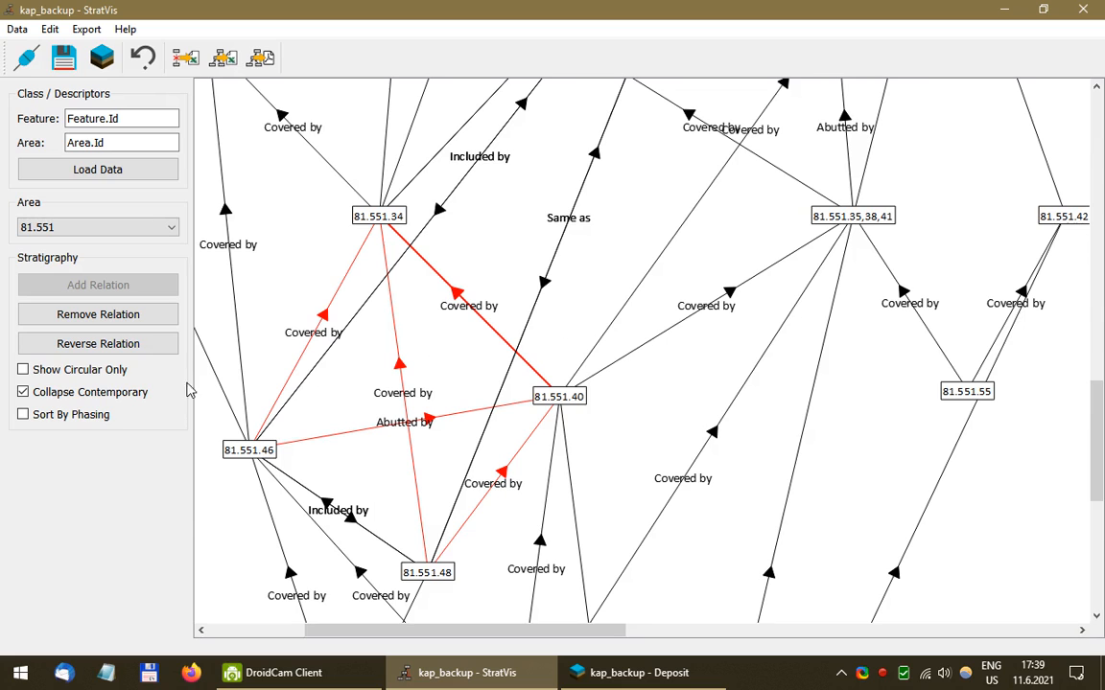
click(92, 349)
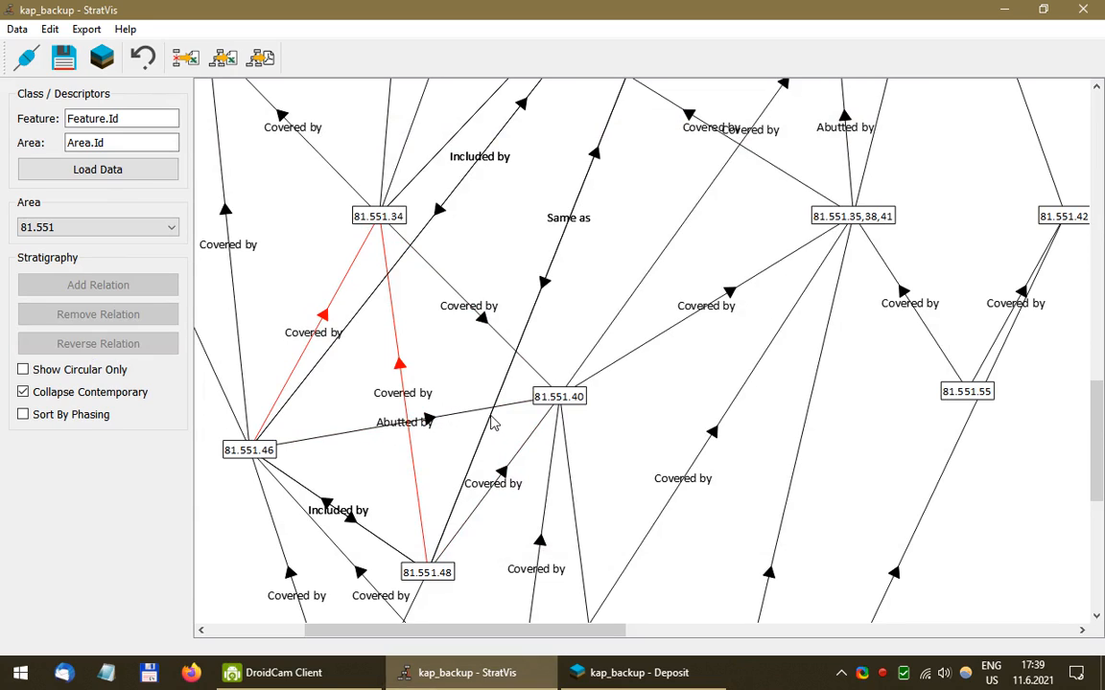
scroll(610, 402, down, 5)
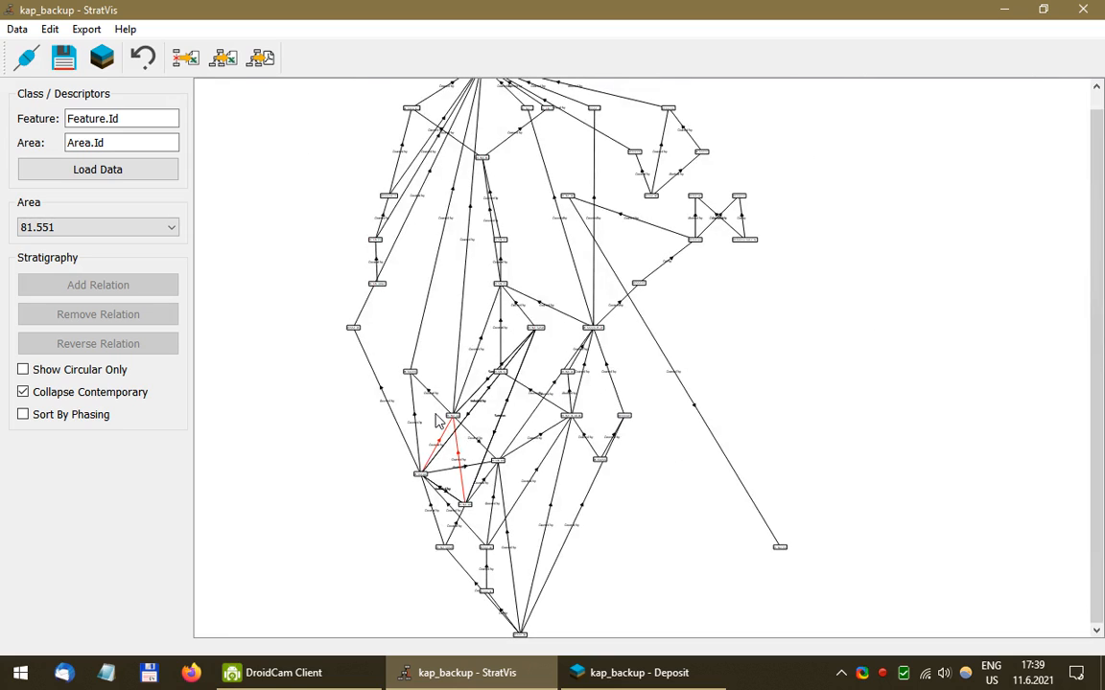
Step: Show only the circular relations, and spread contexts 81.551.48 and 81.551.46 apart to separate the overlapping relation lines
click(24, 371)
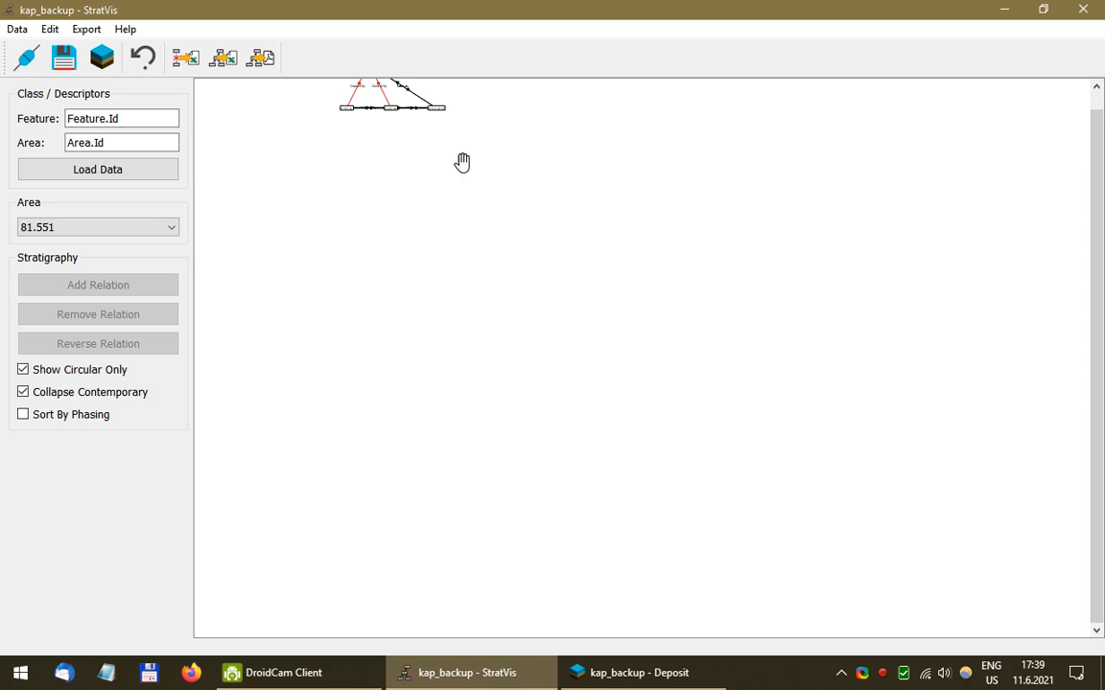
scroll(345, 120, up, 3)
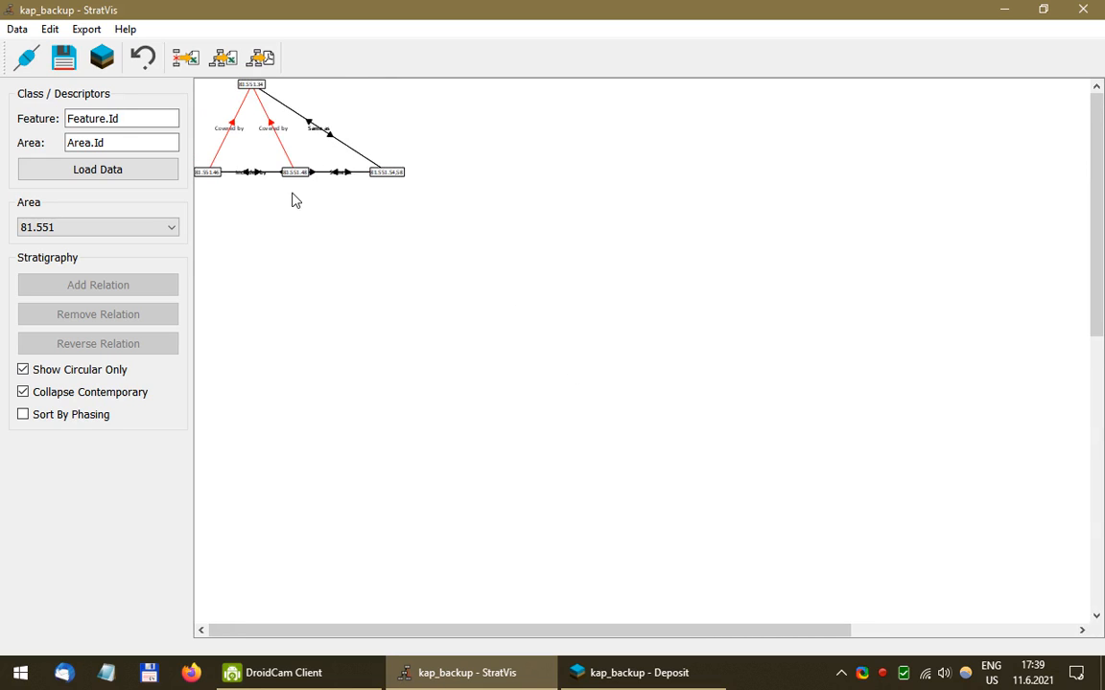
drag(297, 189, 305, 225)
drag(214, 174, 237, 166)
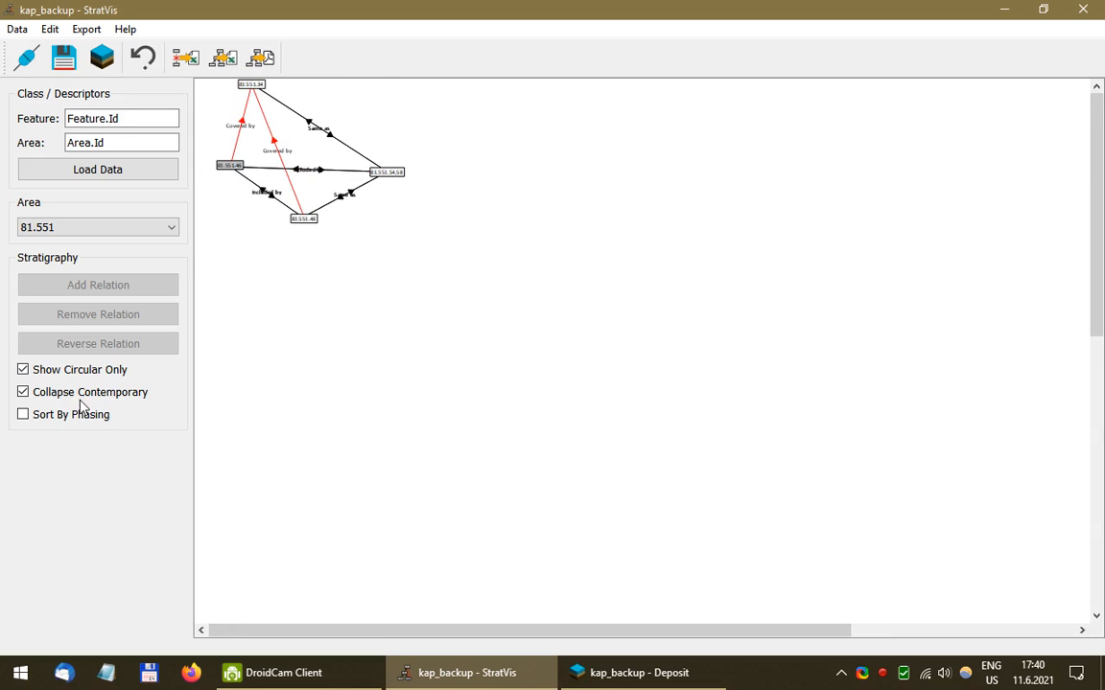
Step: Expand the collapsed contemporary contexts and rearrange 81.551.48, 81.551.54 and 81.551.58 so that their relations are readable
click(23, 392)
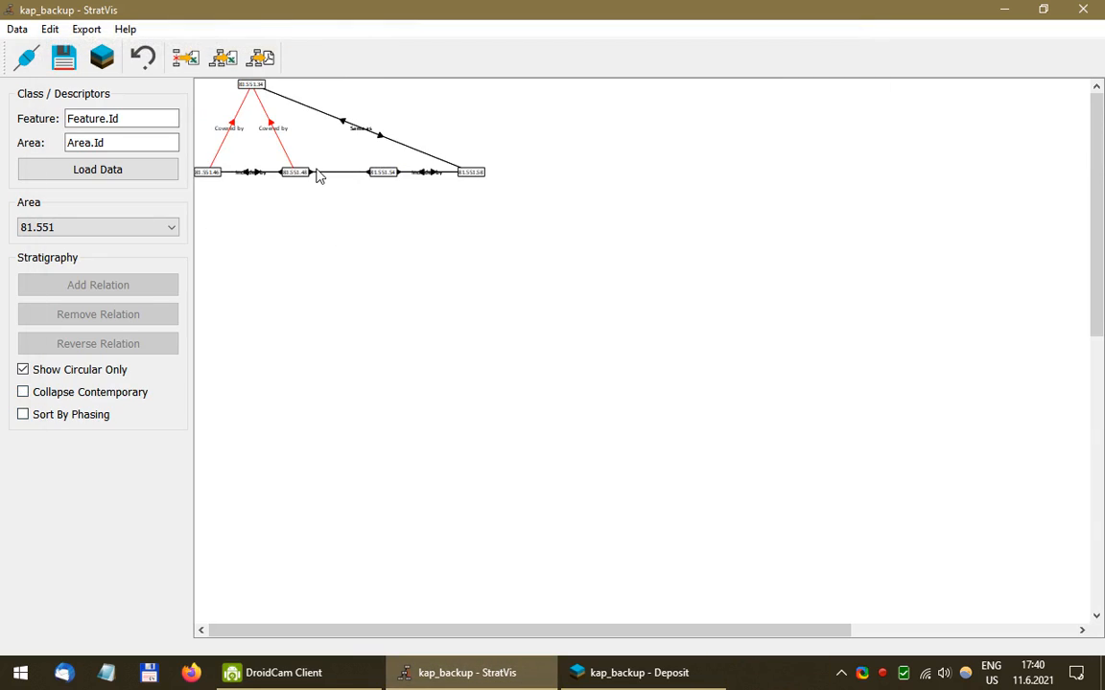
drag(288, 180, 294, 257)
drag(384, 181, 332, 153)
scroll(257, 167, up, 1)
drag(360, 208, 458, 346)
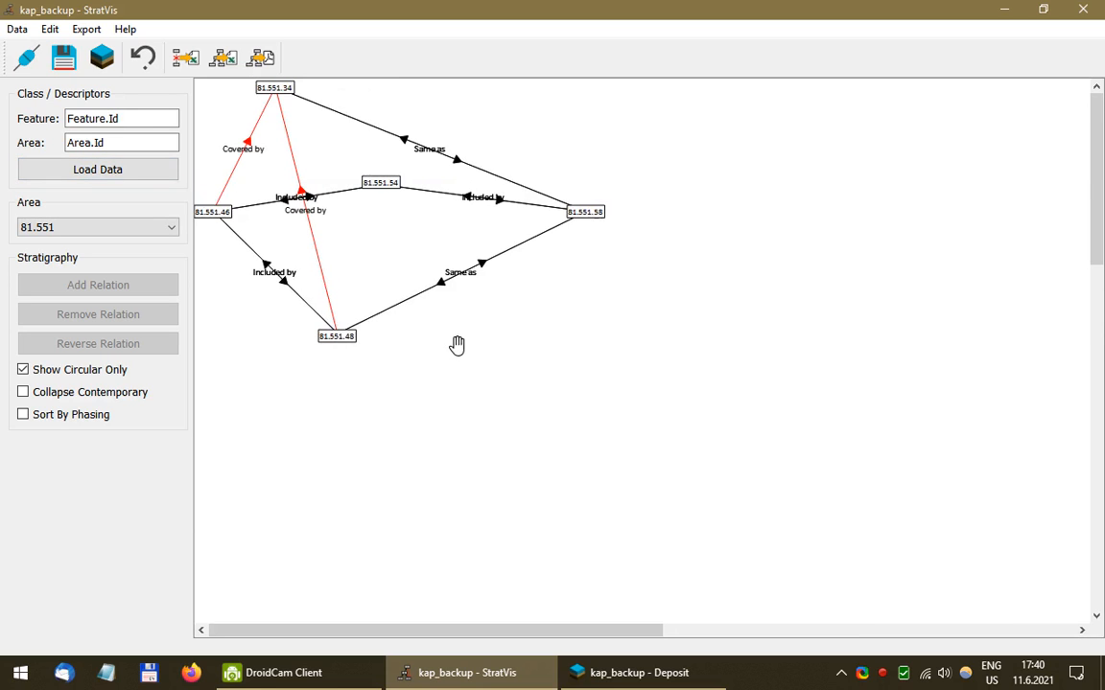
drag(596, 215, 526, 237)
drag(382, 186, 377, 240)
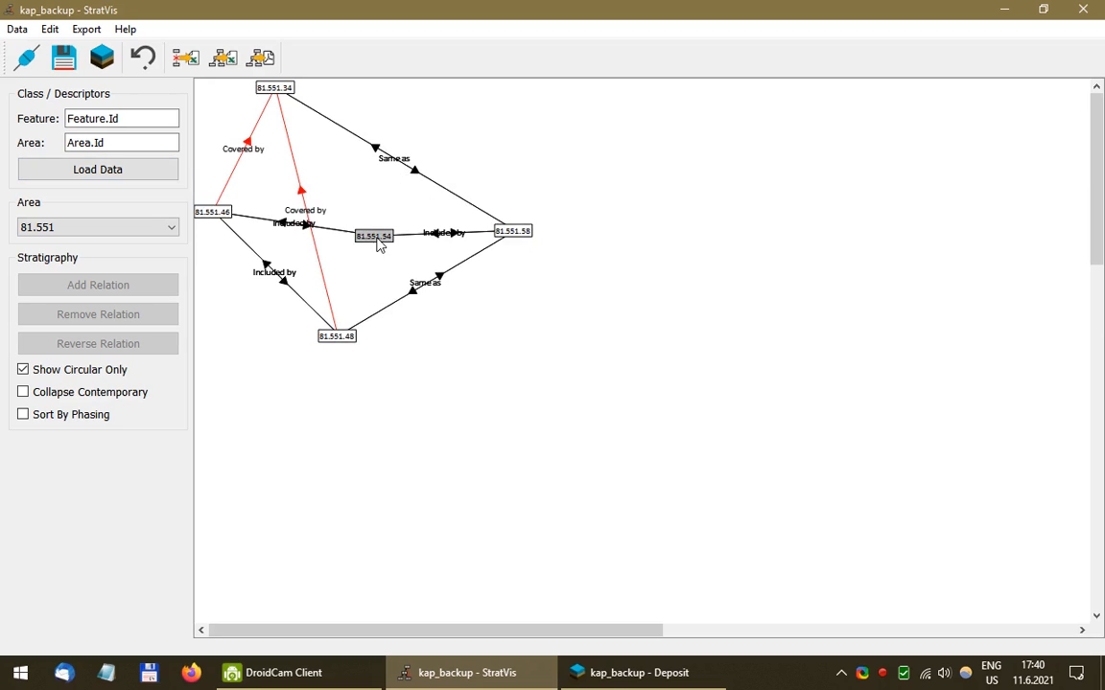
scroll(321, 254, down, 1)
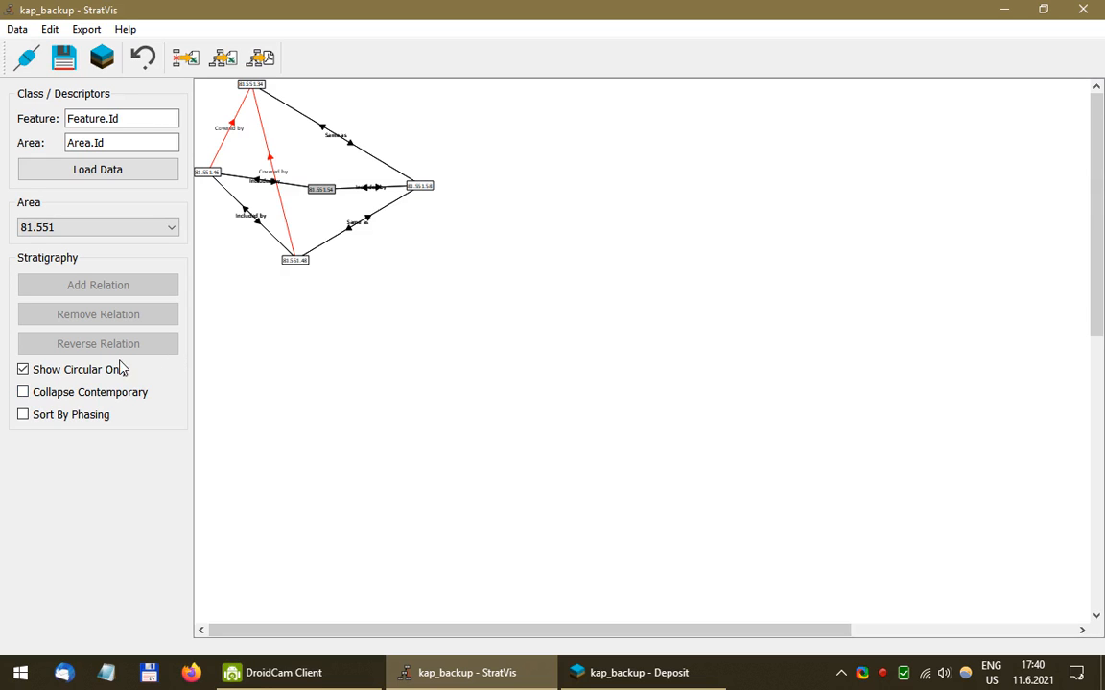
Step: Show the full graph of area 81.551 again with contemporary contexts collapsed
click(23, 370)
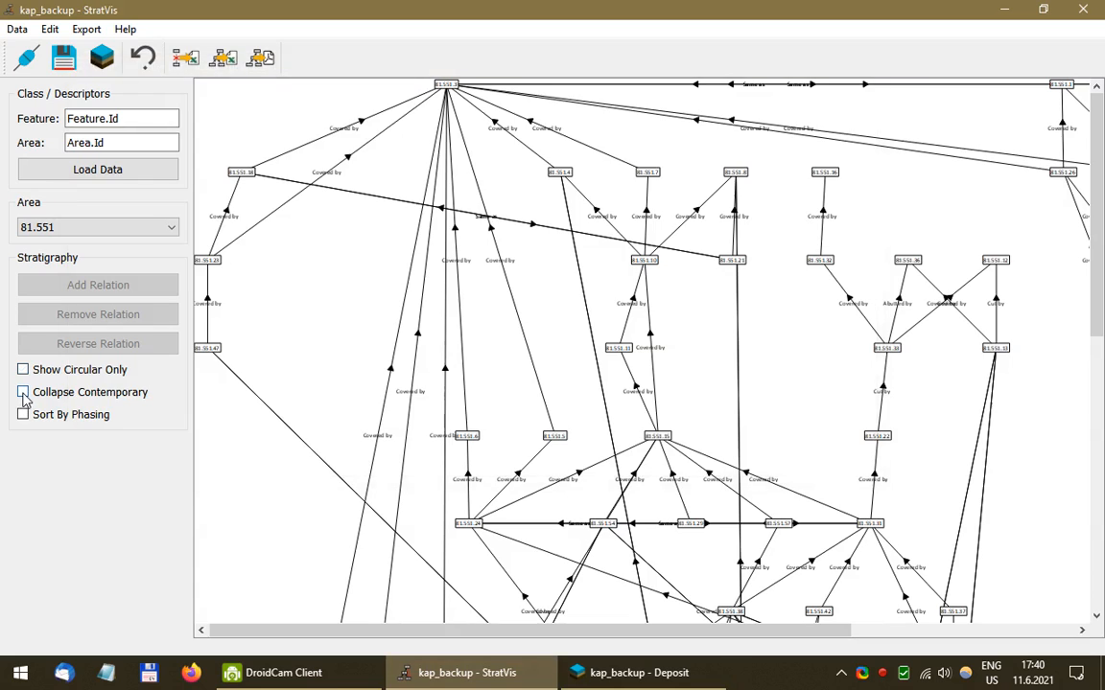
click(23, 392)
scroll(544, 389, down, 5)
scroll(574, 361, up, 2)
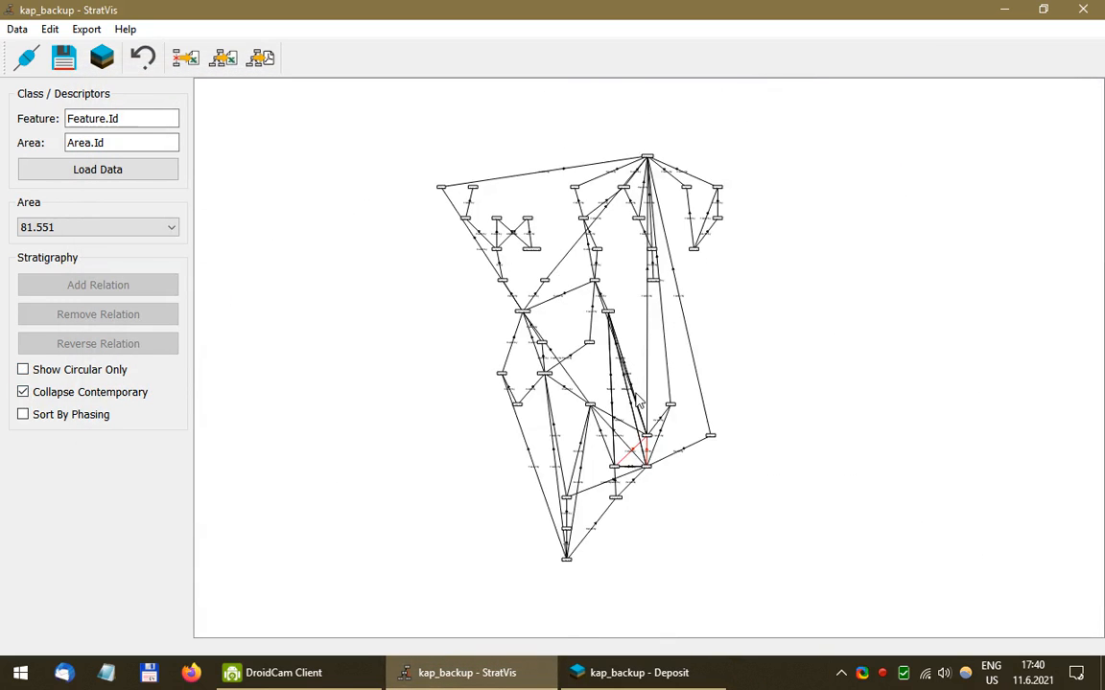
scroll(604, 374, up, 2)
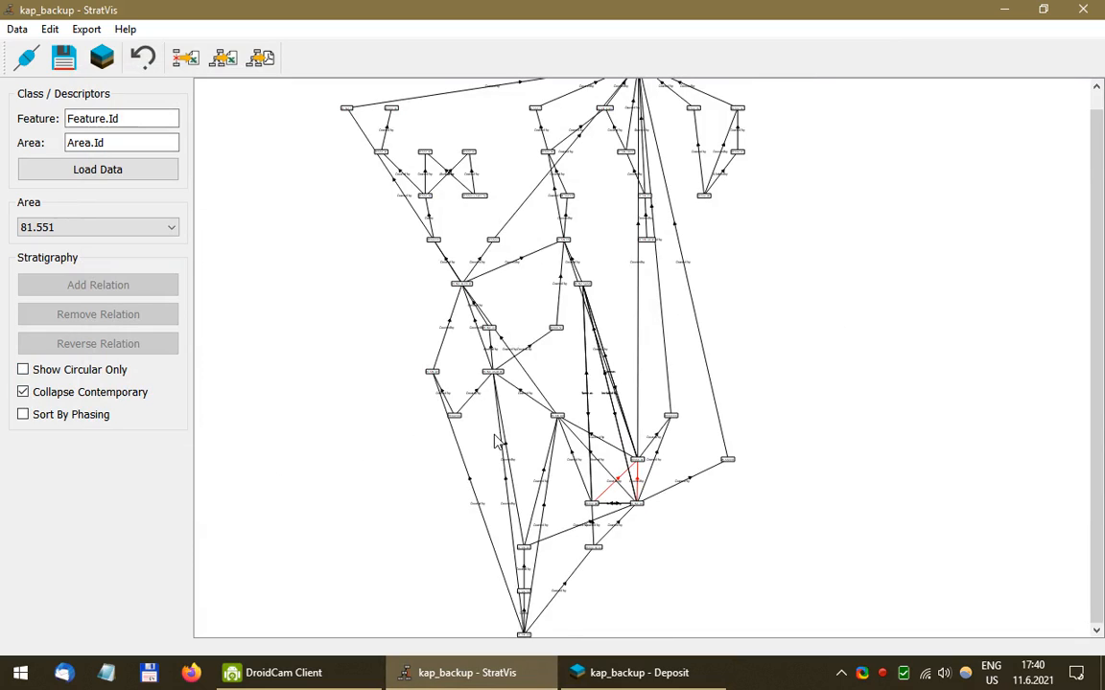
Step: Sort the graph by phasing and examine the lower levels around the remaining circular relations
click(23, 415)
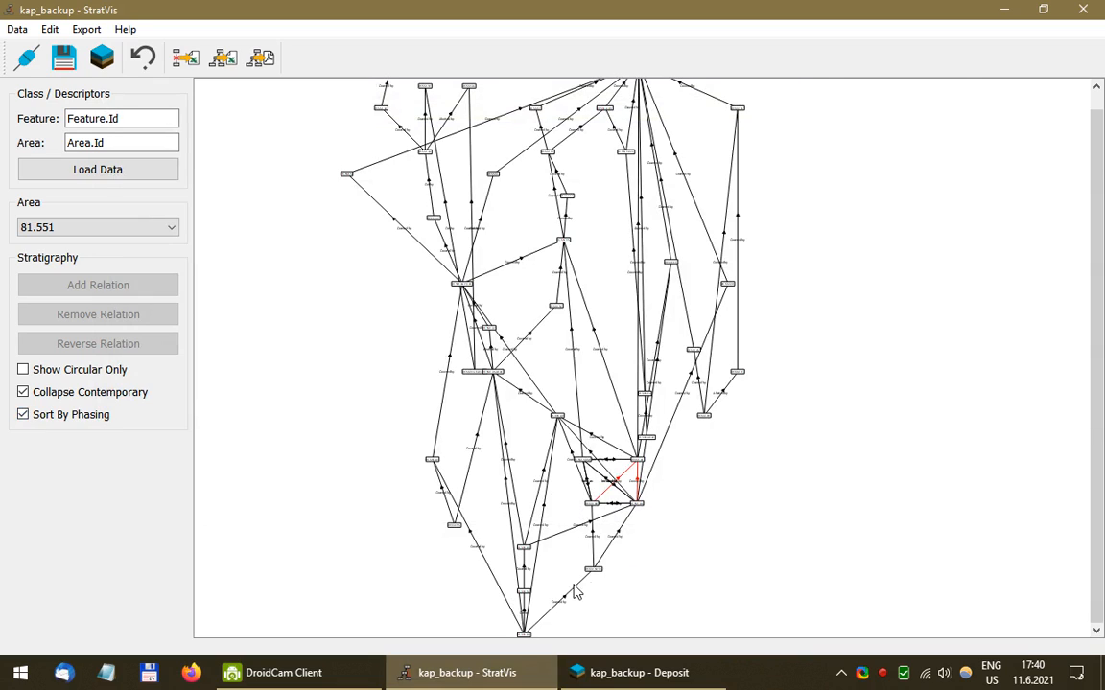
scroll(645, 578, up, 2)
scroll(565, 518, down, 1)
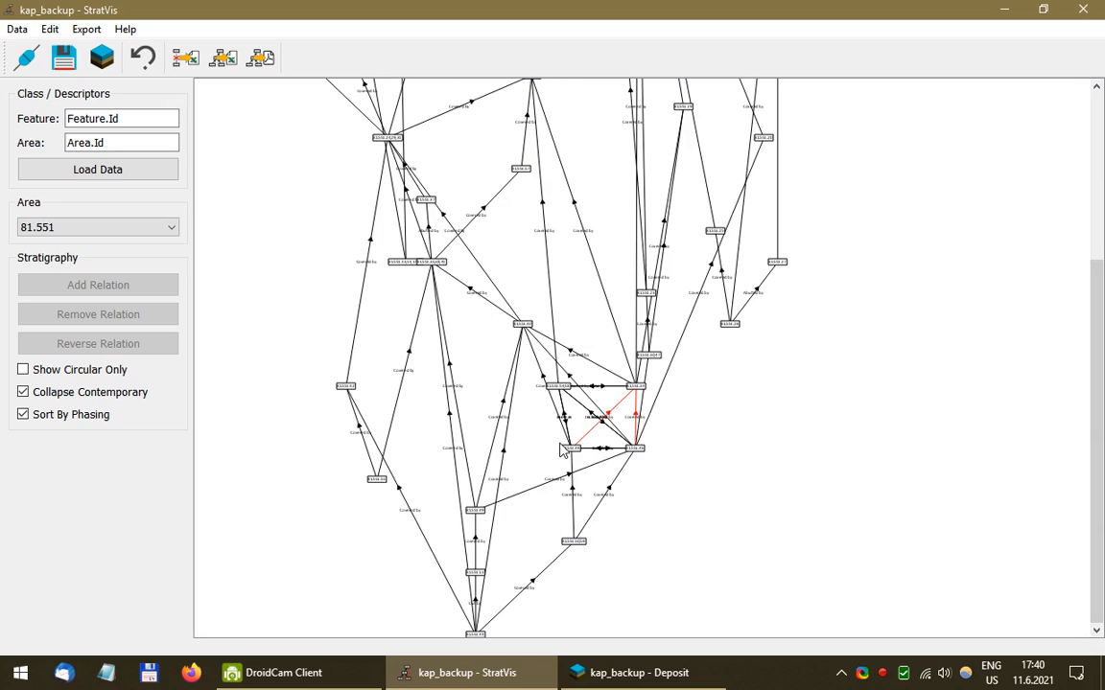
scroll(564, 451, down, 2)
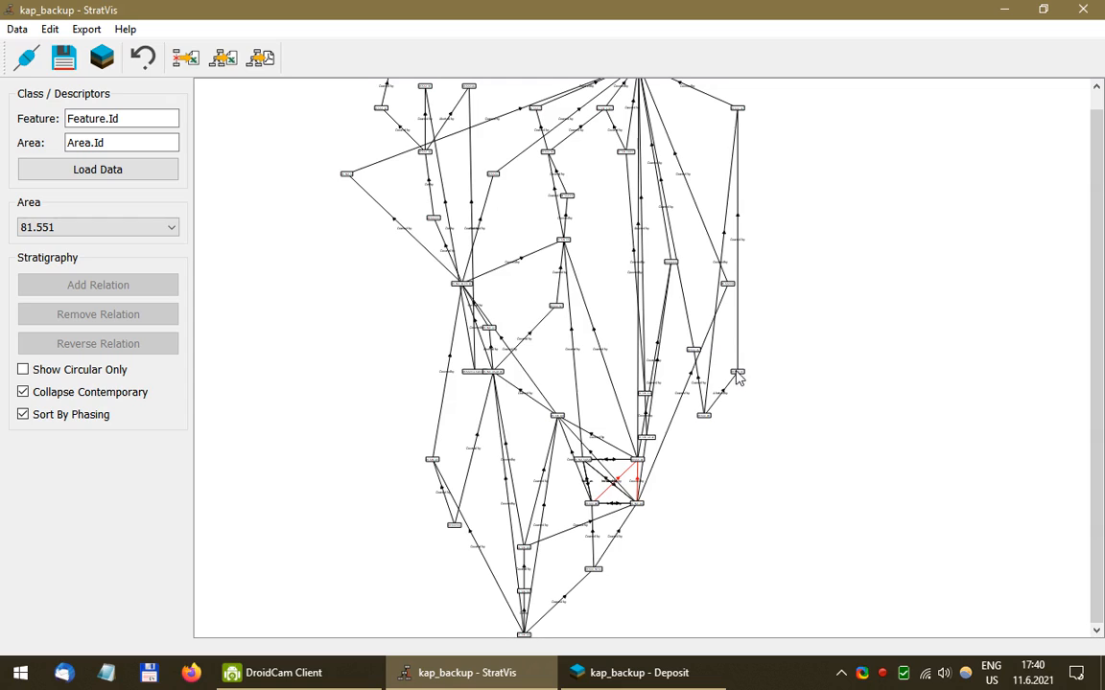
Step: Reposition the lower context on the graph's far-right edge so its Covered by line runs clear of the neighbouring context
drag(737, 374, 729, 391)
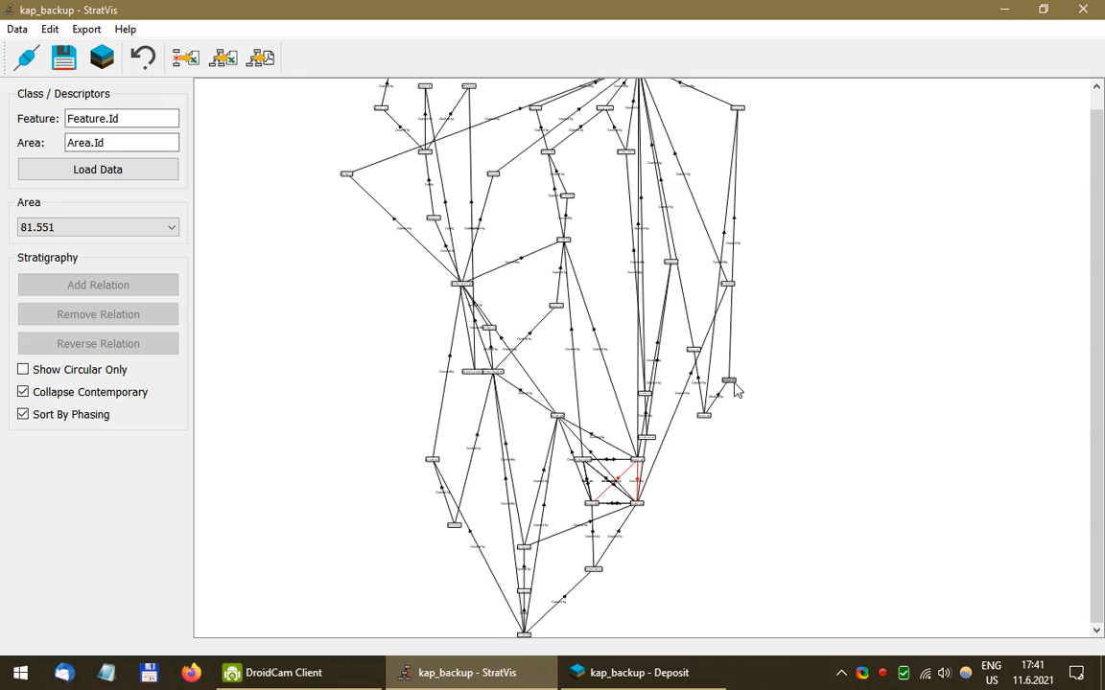
mouse_move(732, 384)
mouse_down()
mouse_move(738, 353)
mouse_move(733, 374)
mouse_up()
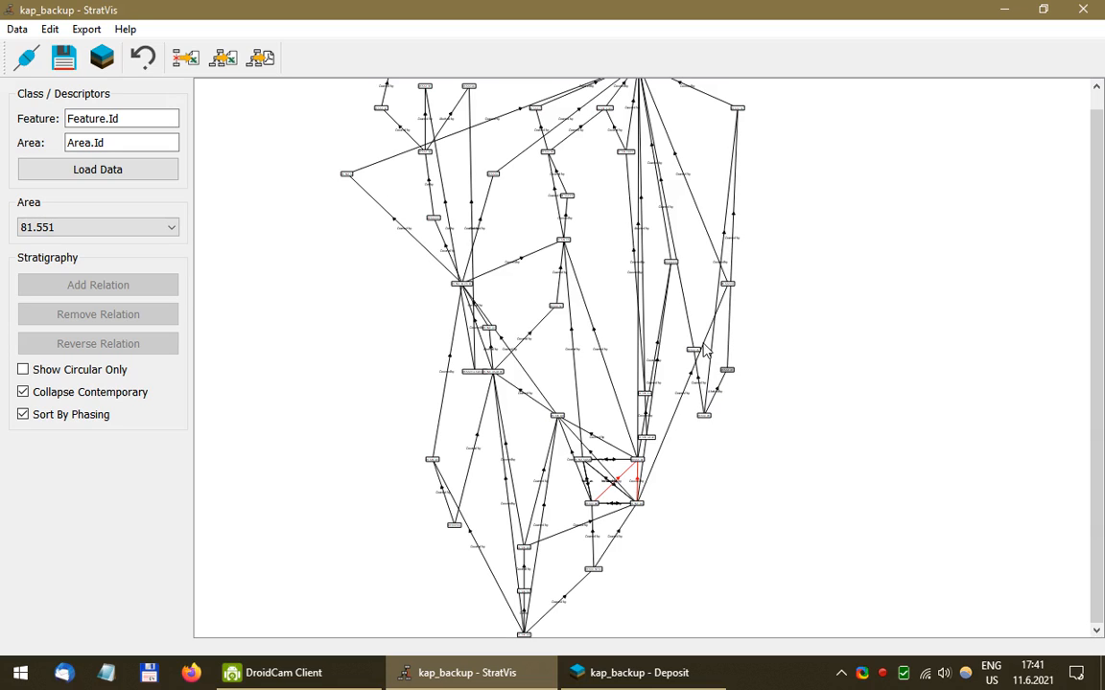
click(728, 363)
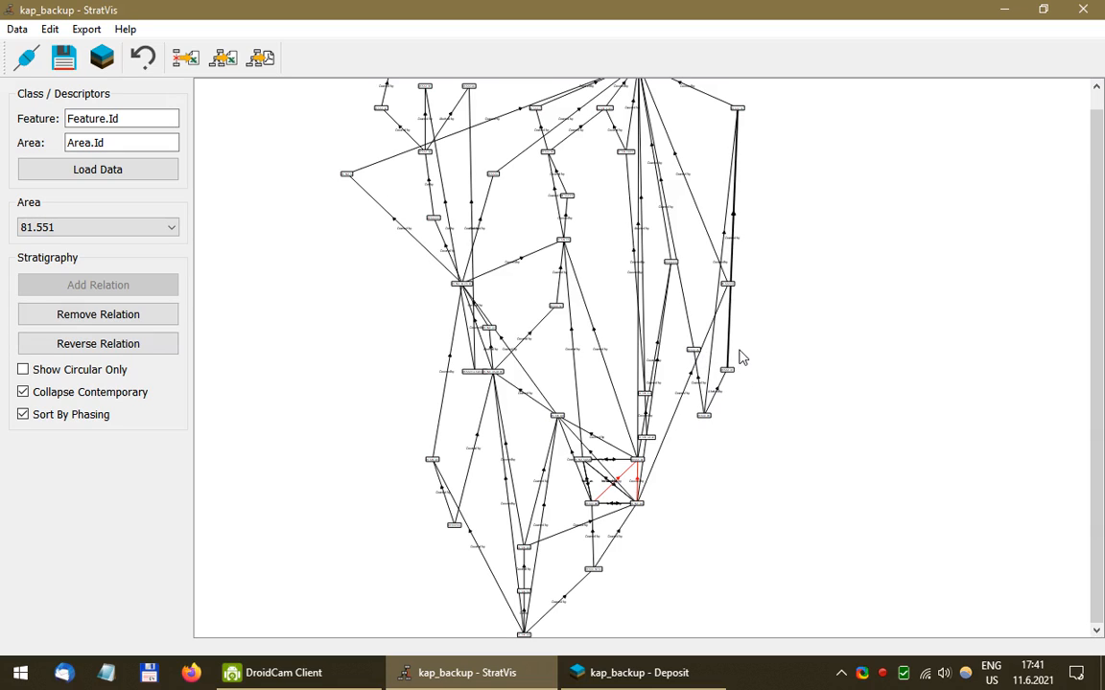
drag(727, 374, 753, 372)
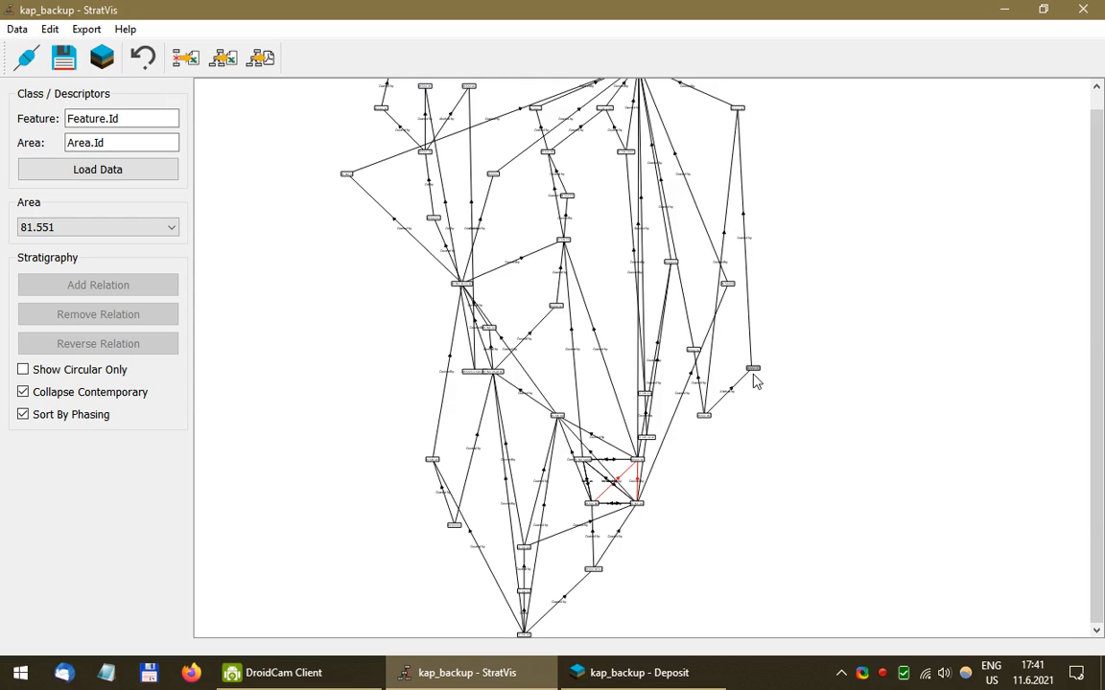
mouse_move(754, 372)
mouse_down()
mouse_move(747, 222)
mouse_move(750, 384)
mouse_up()
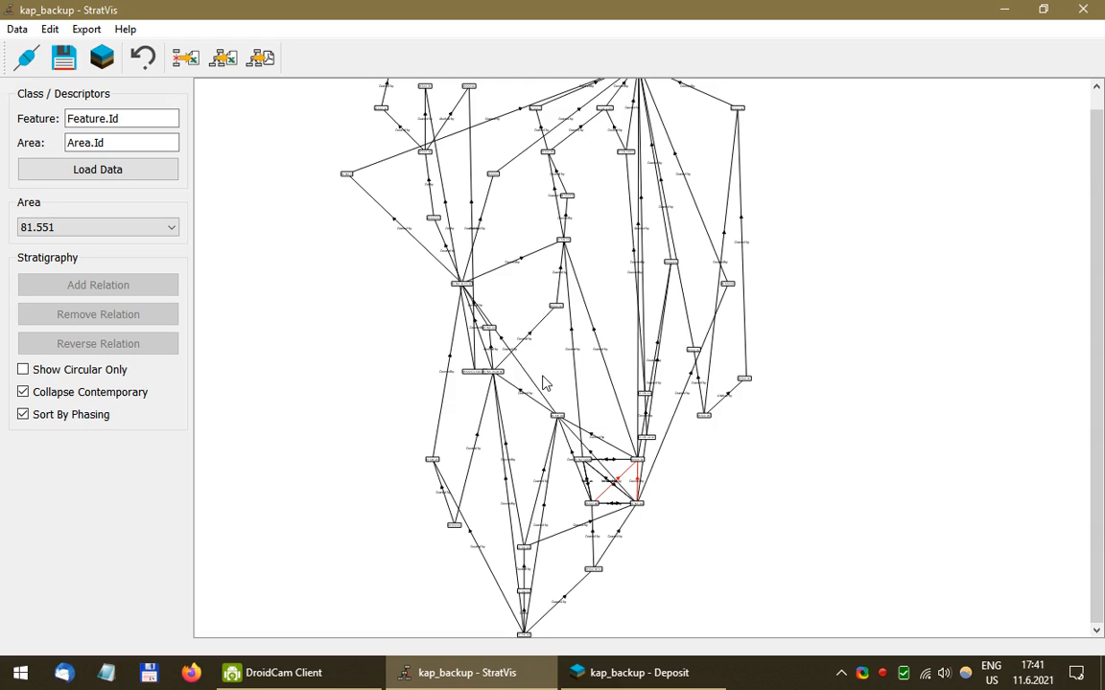
Step: Move the collapsed context box that overlaps 81.551.35,38,41 away to the left, keeping it at the same level
scroll(534, 370, down, 2)
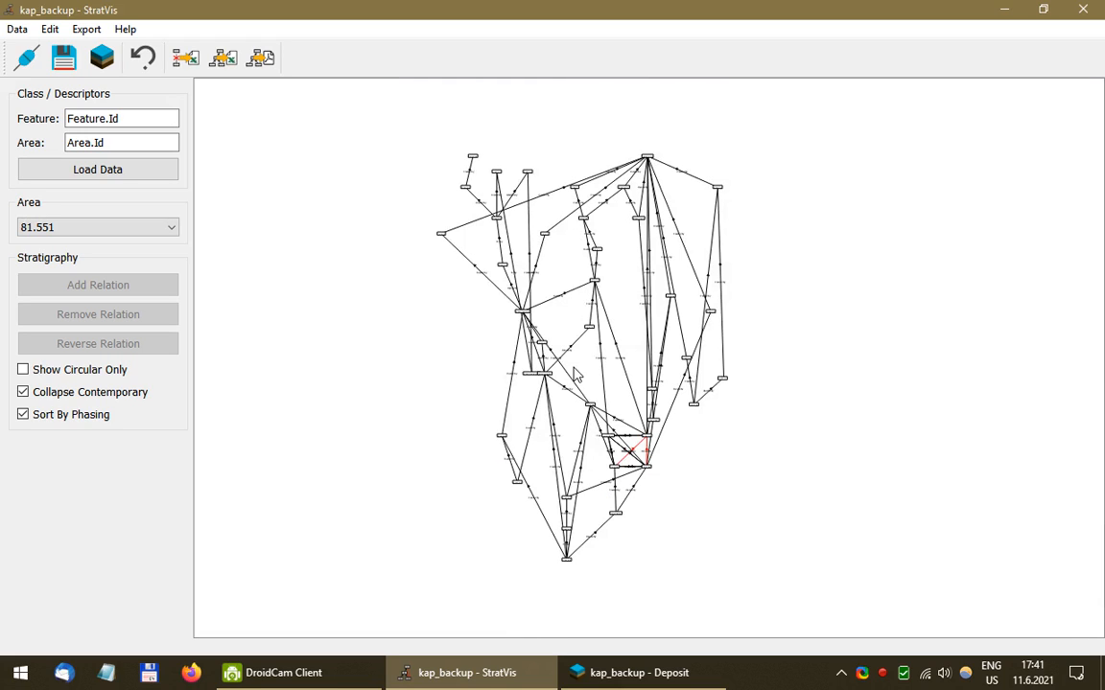
scroll(573, 370, up, 2)
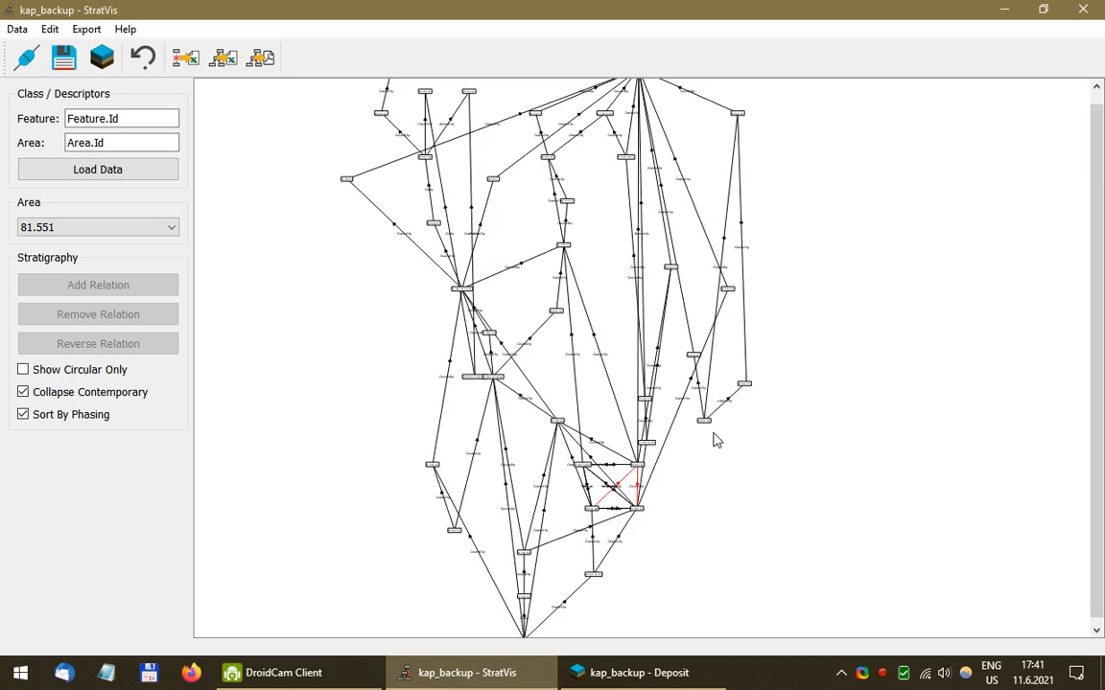
click(470, 369)
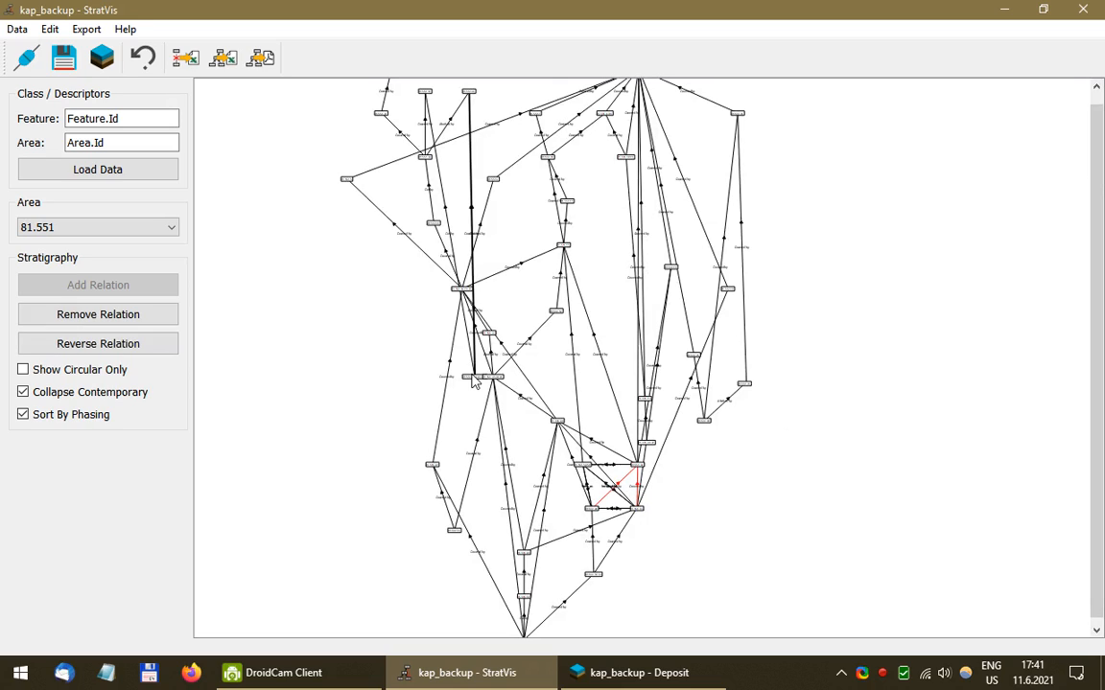
drag(471, 387, 411, 387)
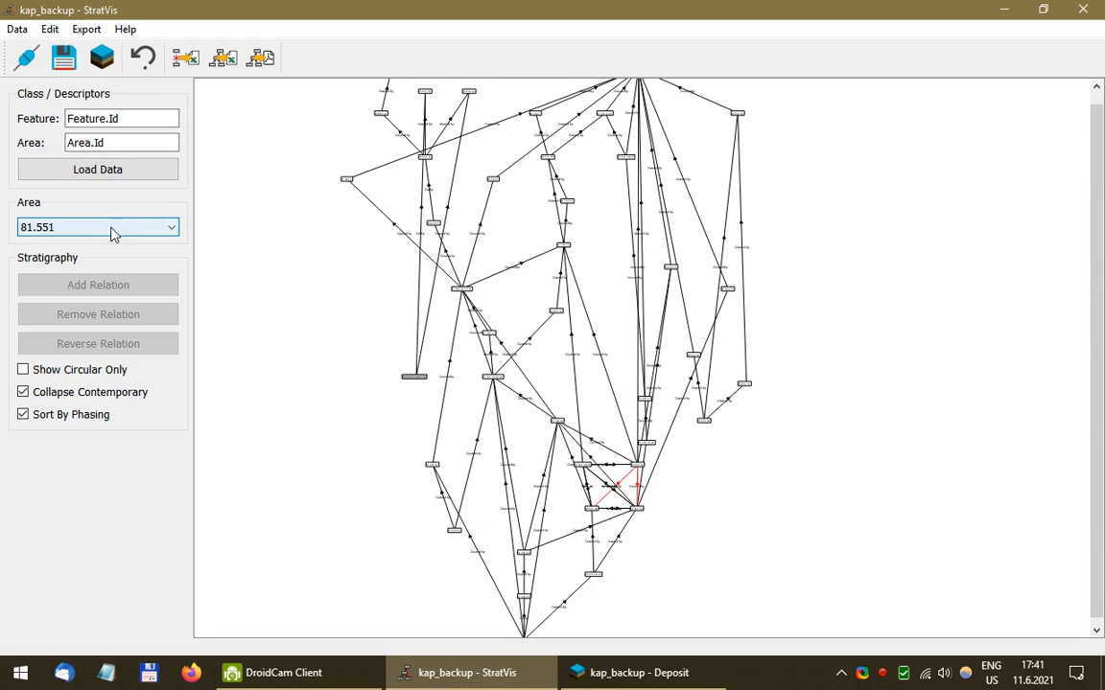
Step: Display area 93.545, turn off sorting by phasing, and examine its graph for circular relations
click(148, 229)
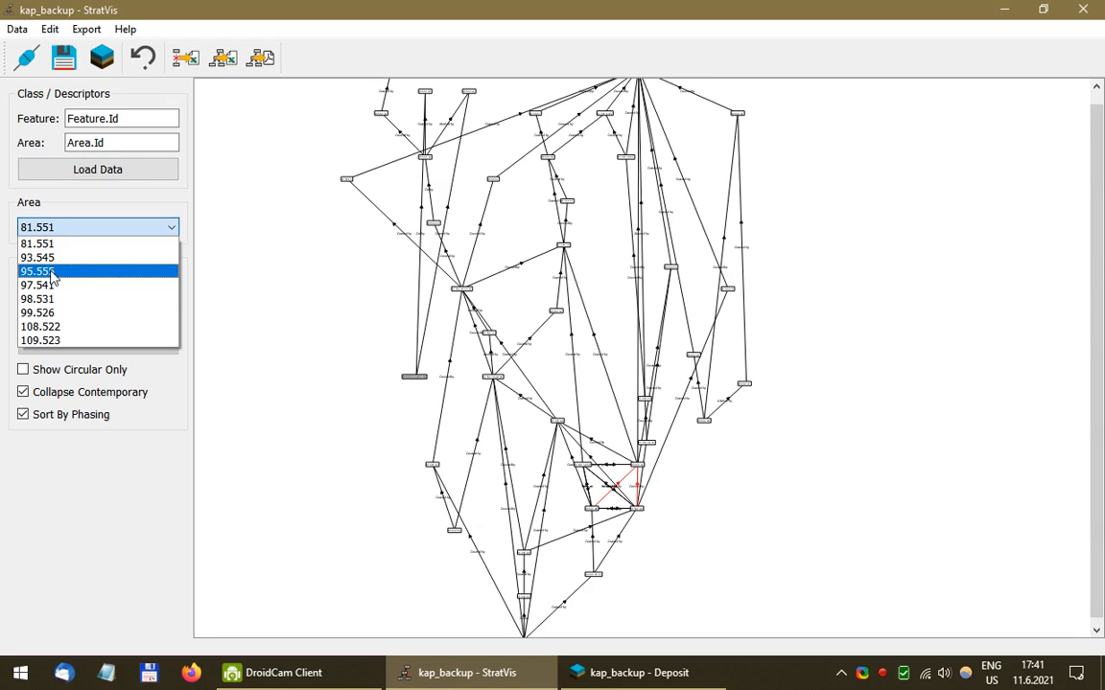
click(81, 259)
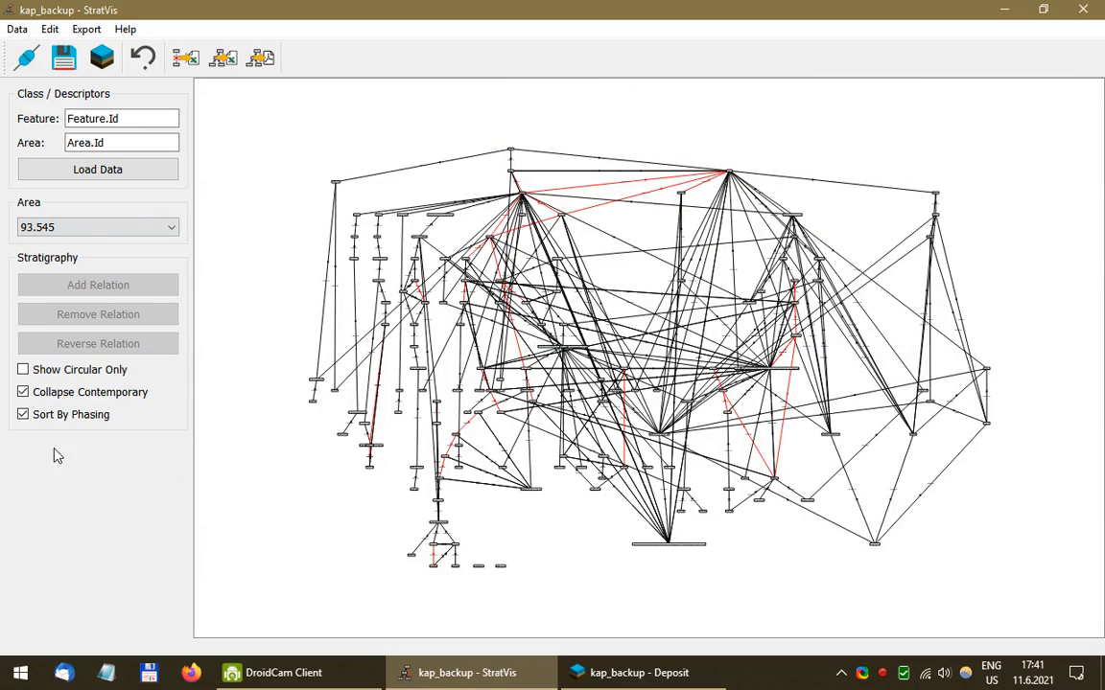
click(23, 415)
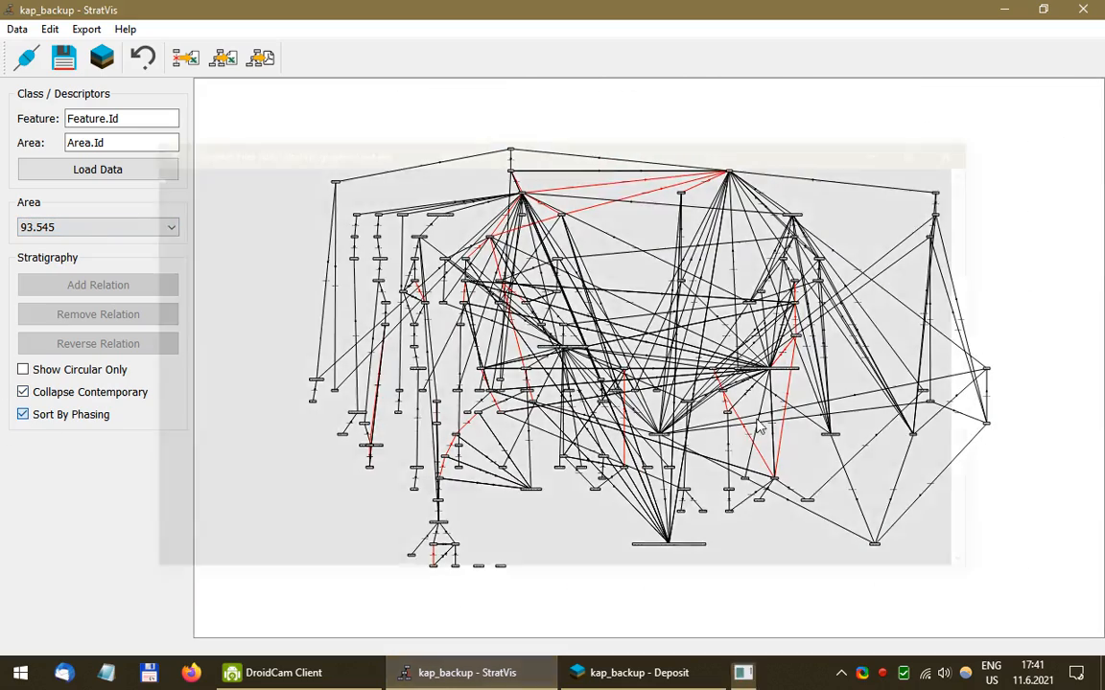
scroll(767, 360, up, 3)
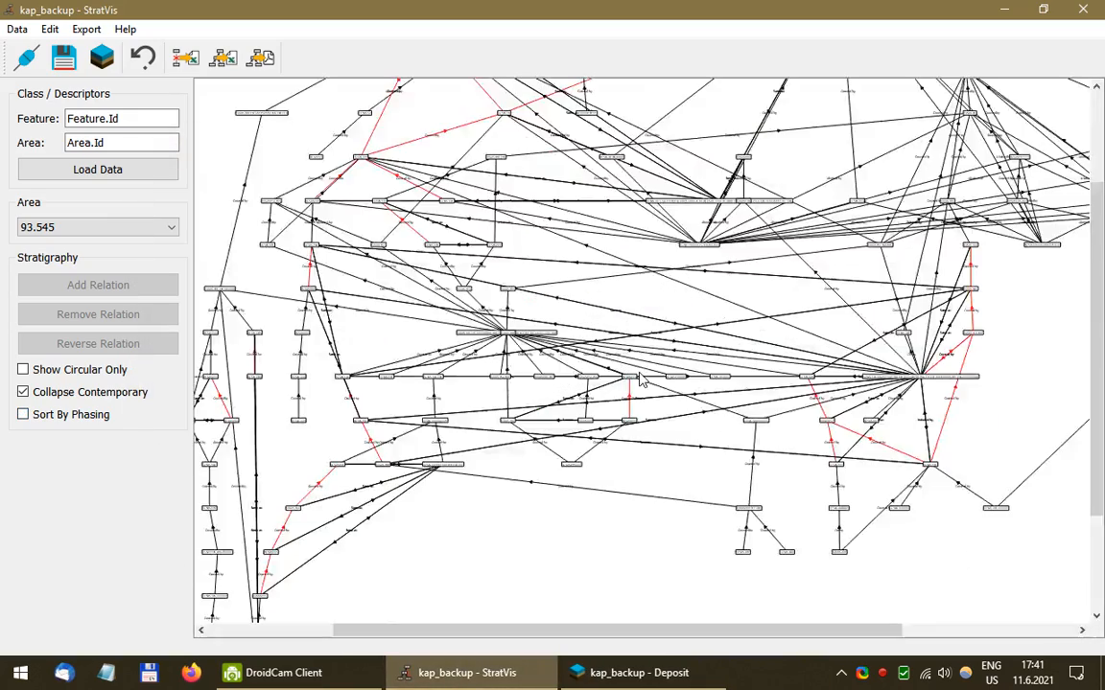
scroll(682, 384, down, 1)
scroll(440, 434, down, 1)
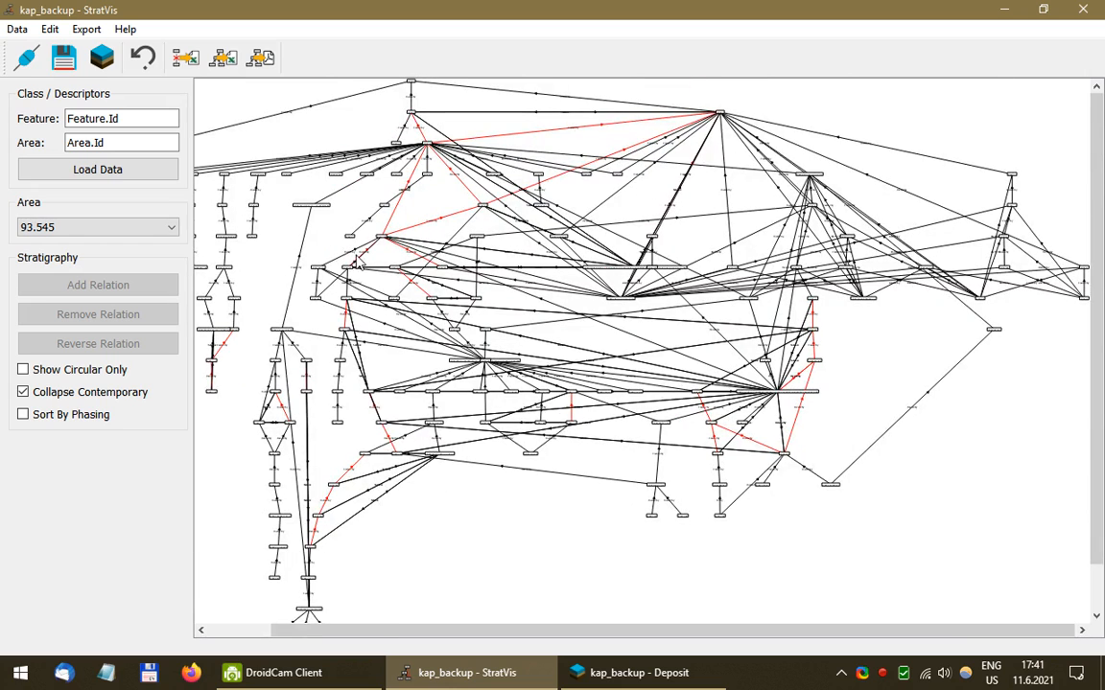
scroll(401, 396, down, 2)
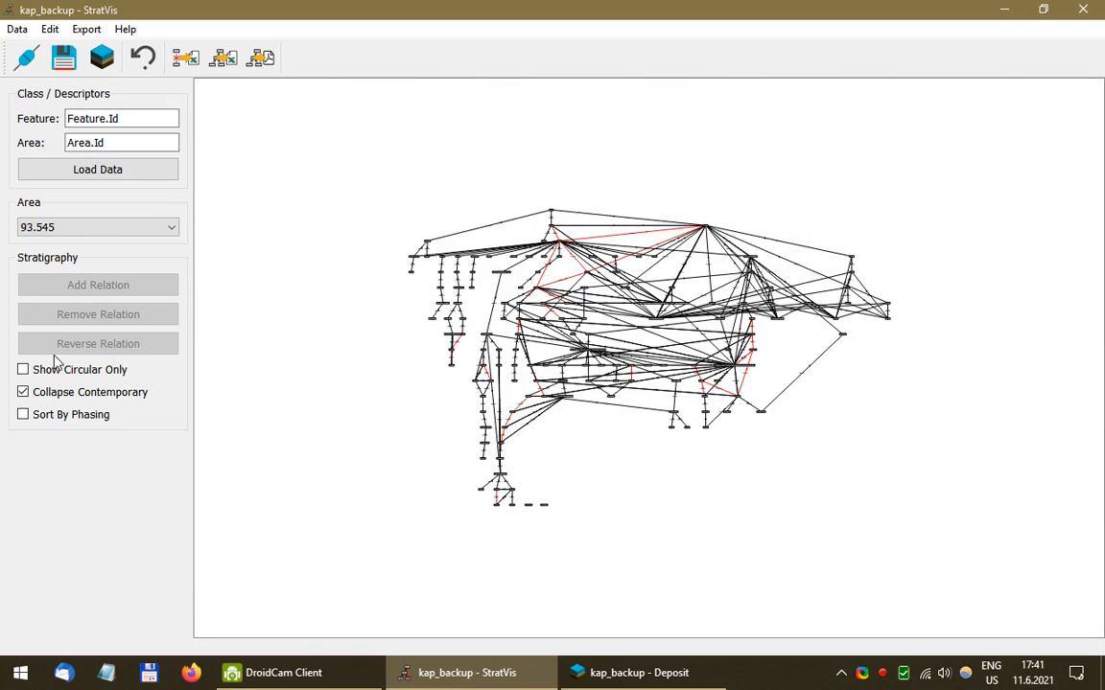
Step: Return to area 81.551 and undo the last relation reversal
click(118, 234)
click(99, 246)
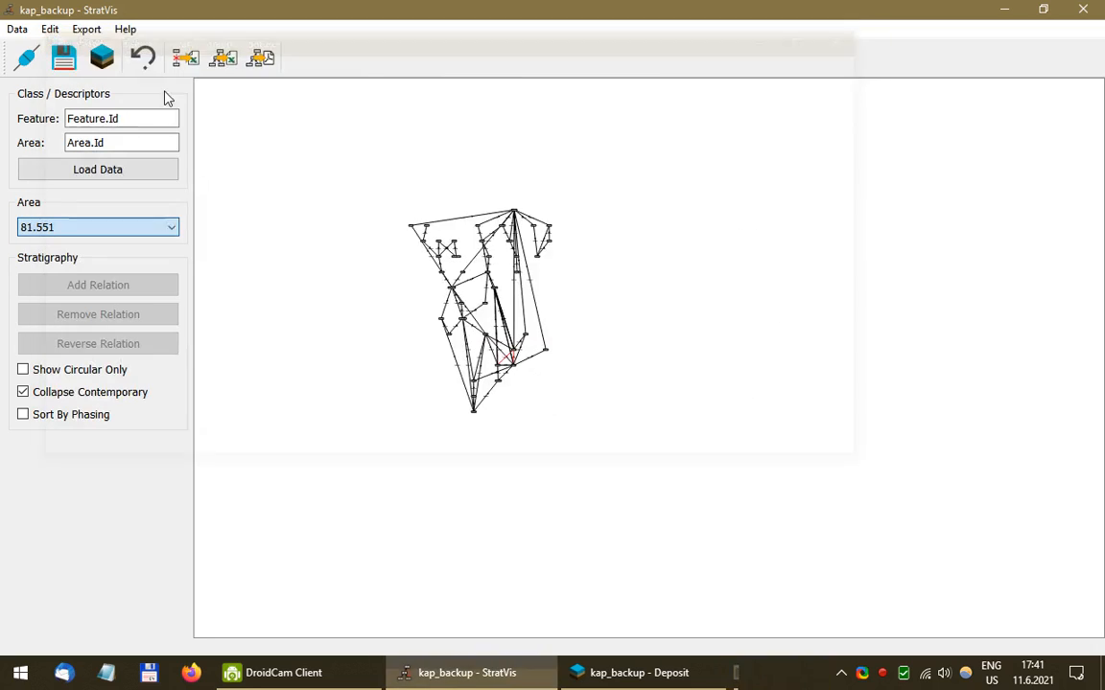
click(146, 62)
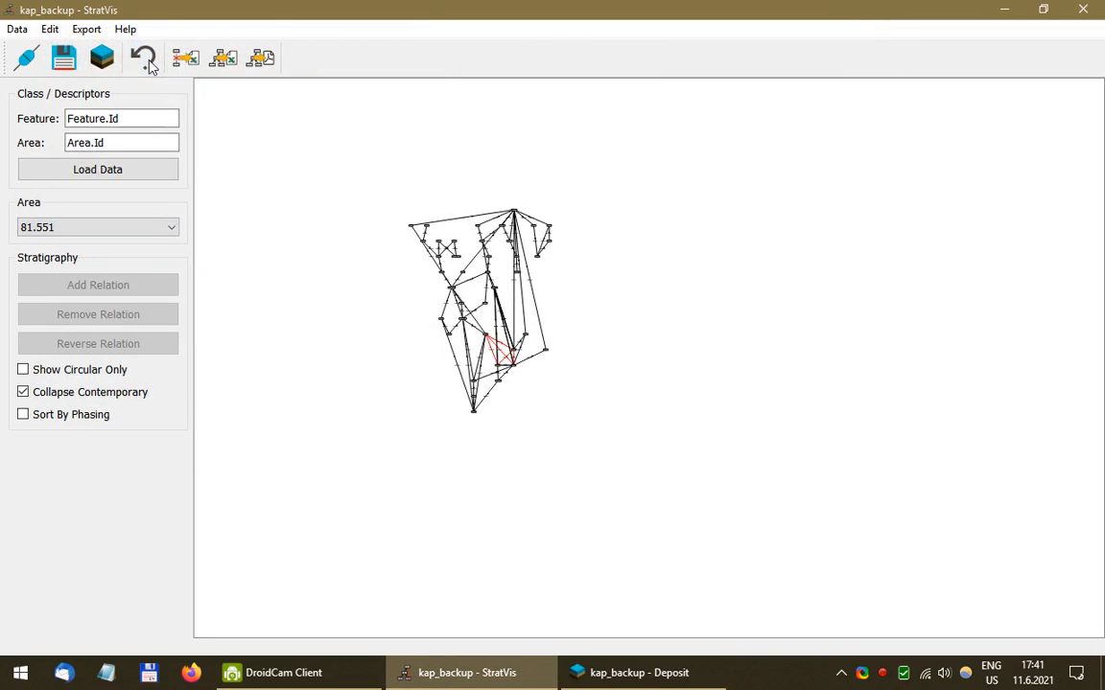
scroll(402, 458, left, 2)
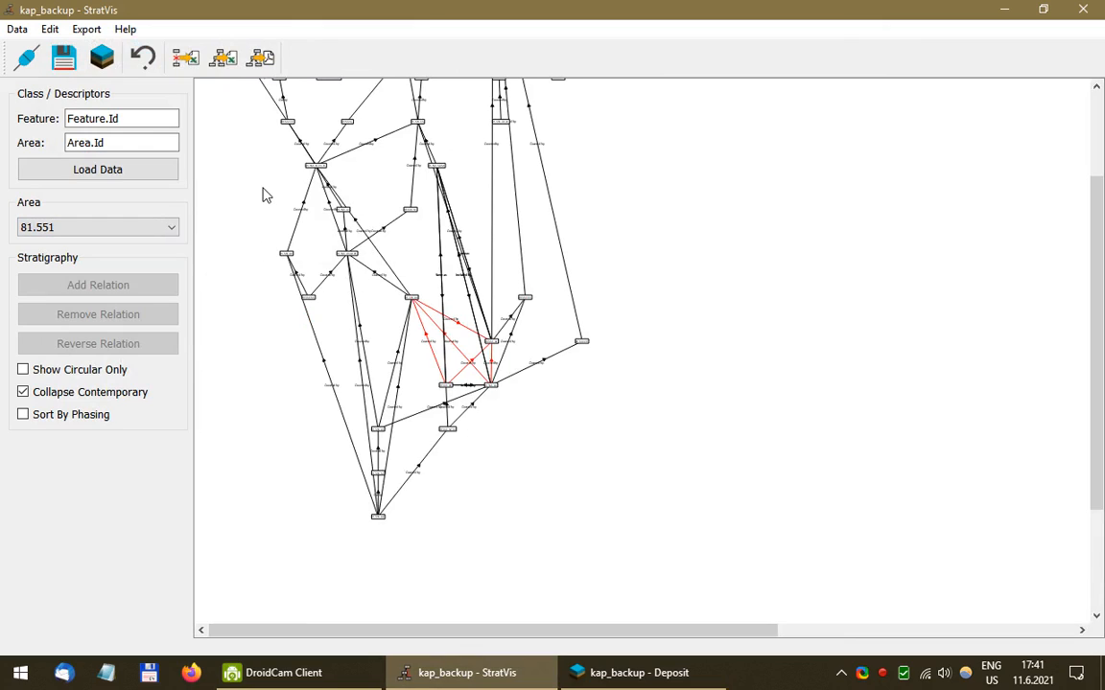
scroll(769, 316, up, 3)
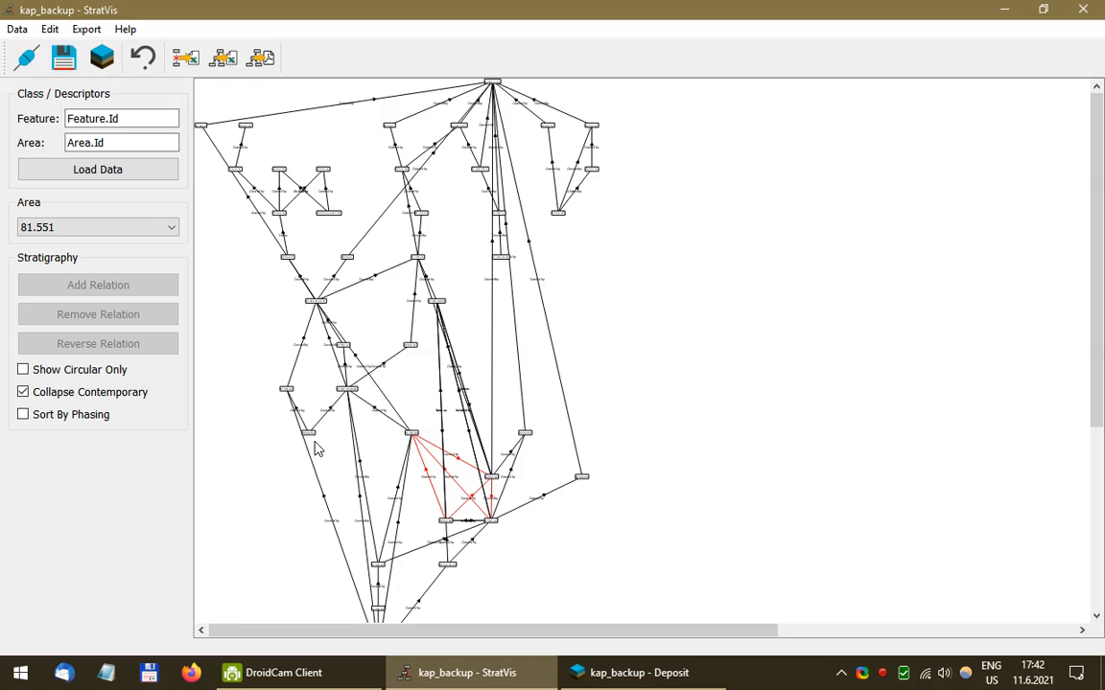
Step: Save the database and export the changes as an Excel workbook named kap_changes in C:\kap_data
click(63, 73)
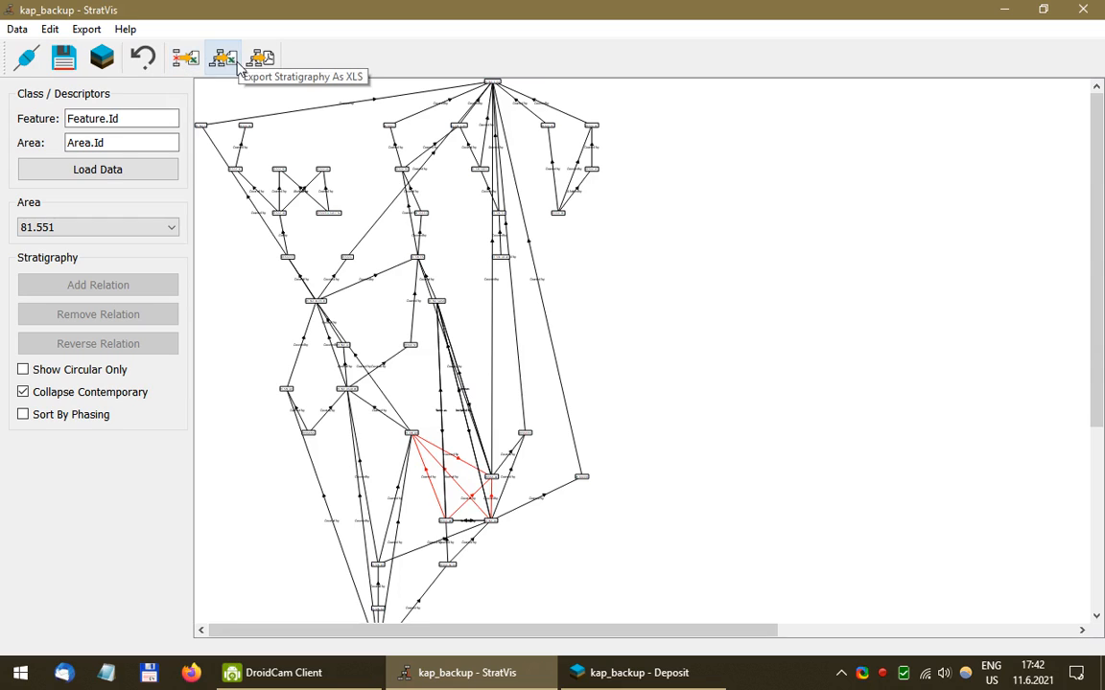
click(185, 59)
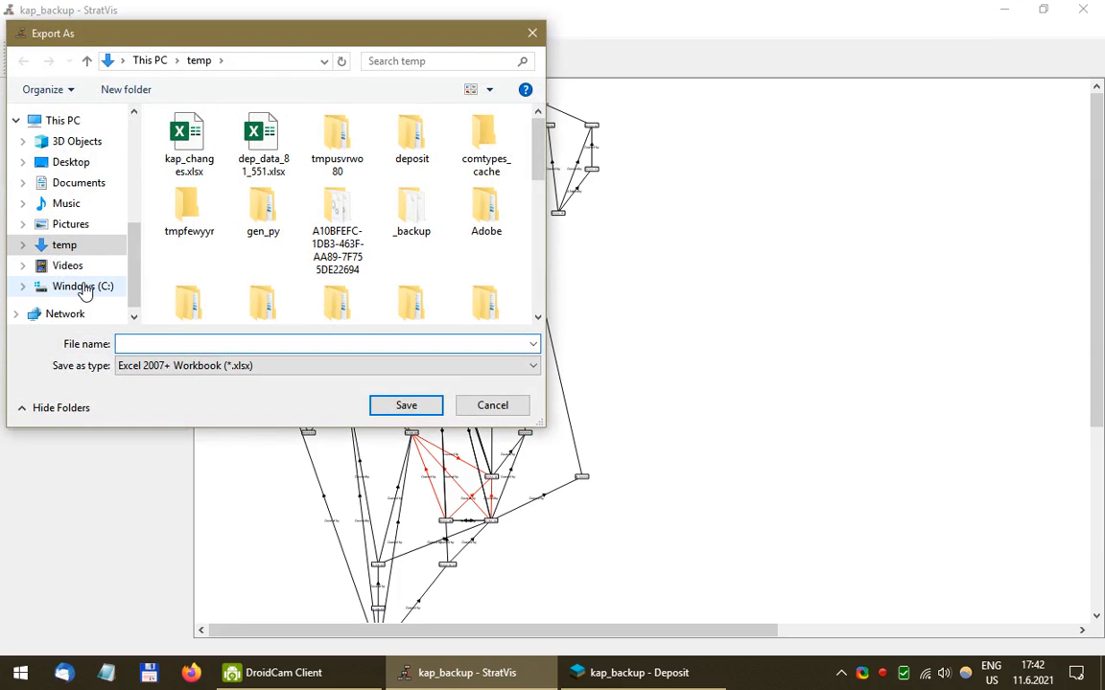
click(99, 287)
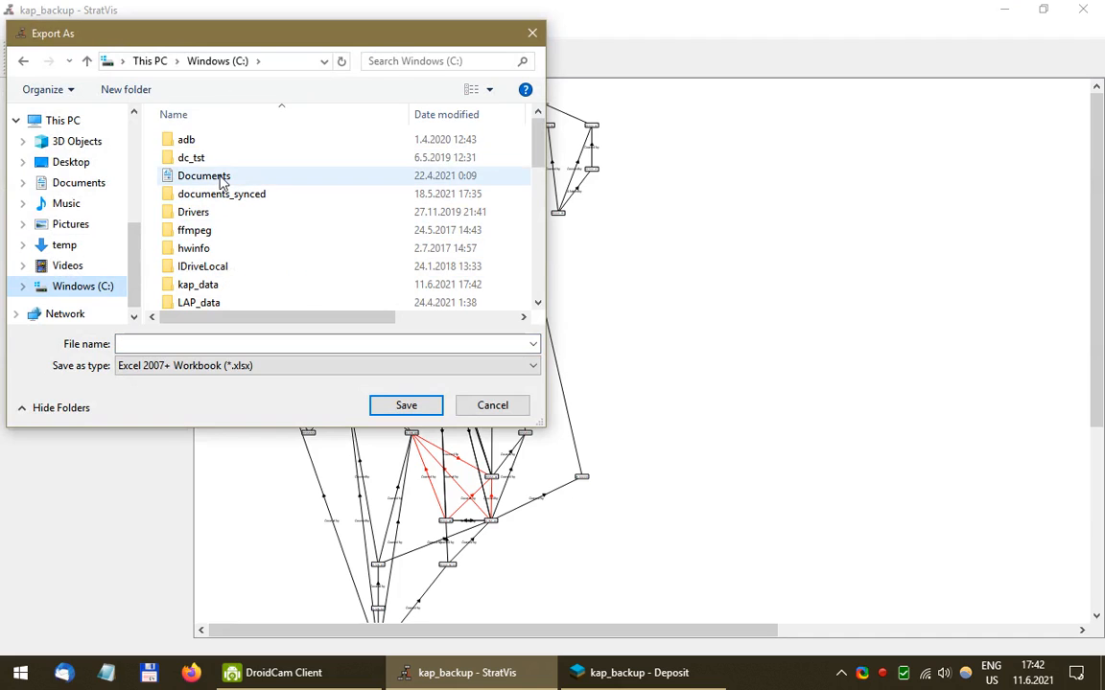
scroll(222, 177, down, 3)
scroll(228, 215, up, 2)
double_click(206, 243)
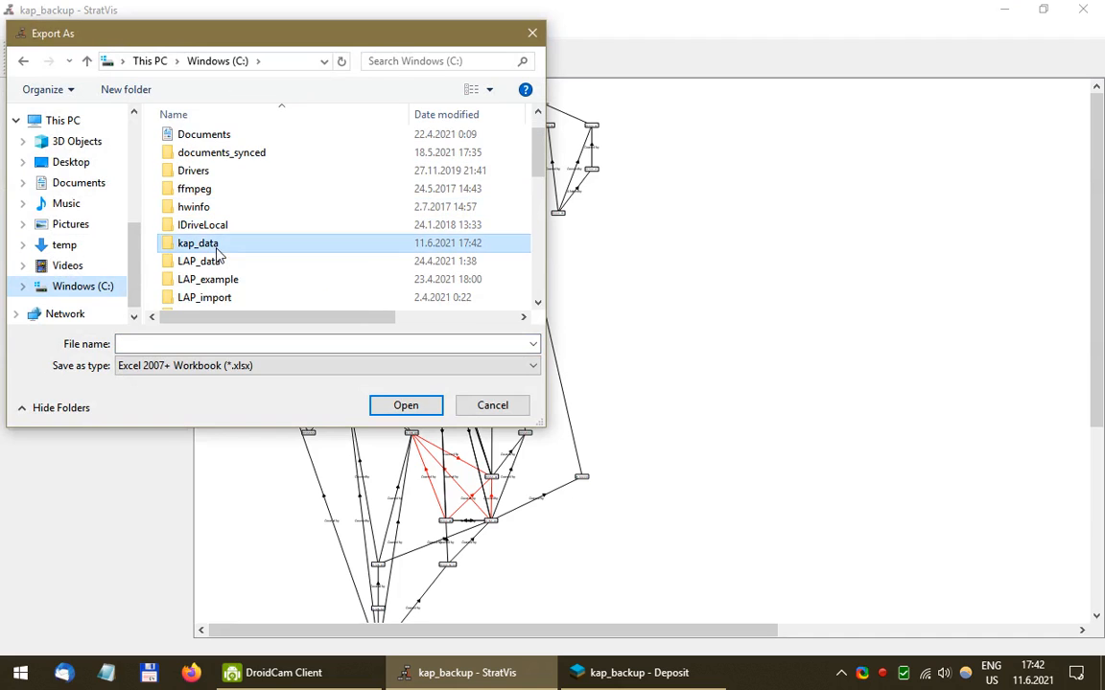
click(201, 342)
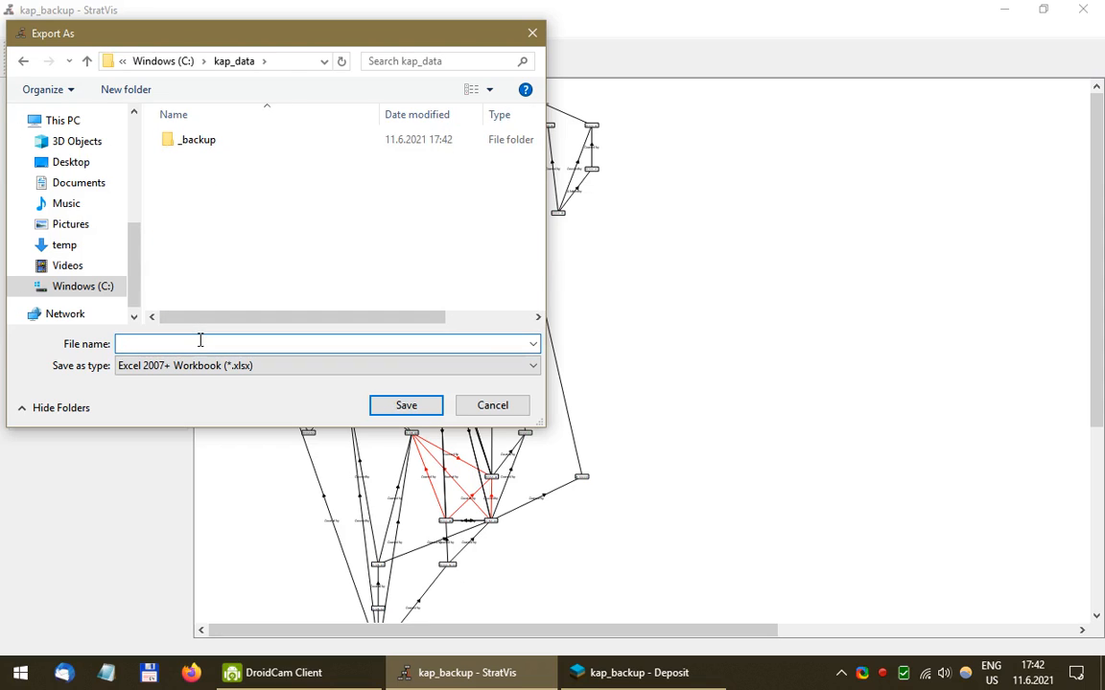
text(kap_)
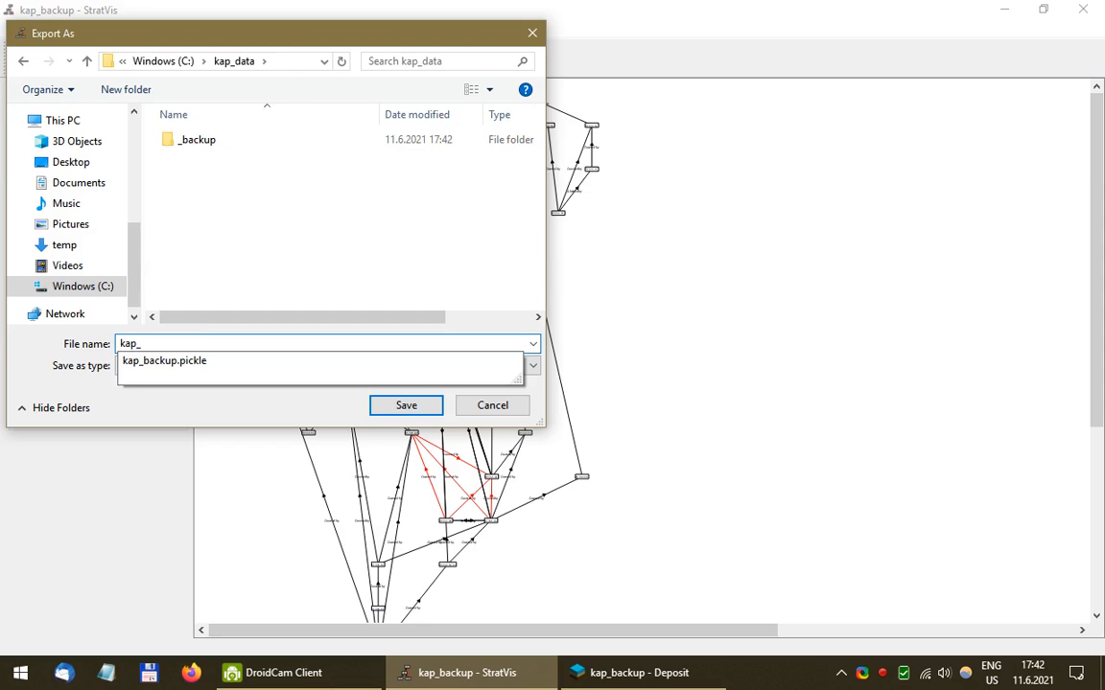
text(changes)
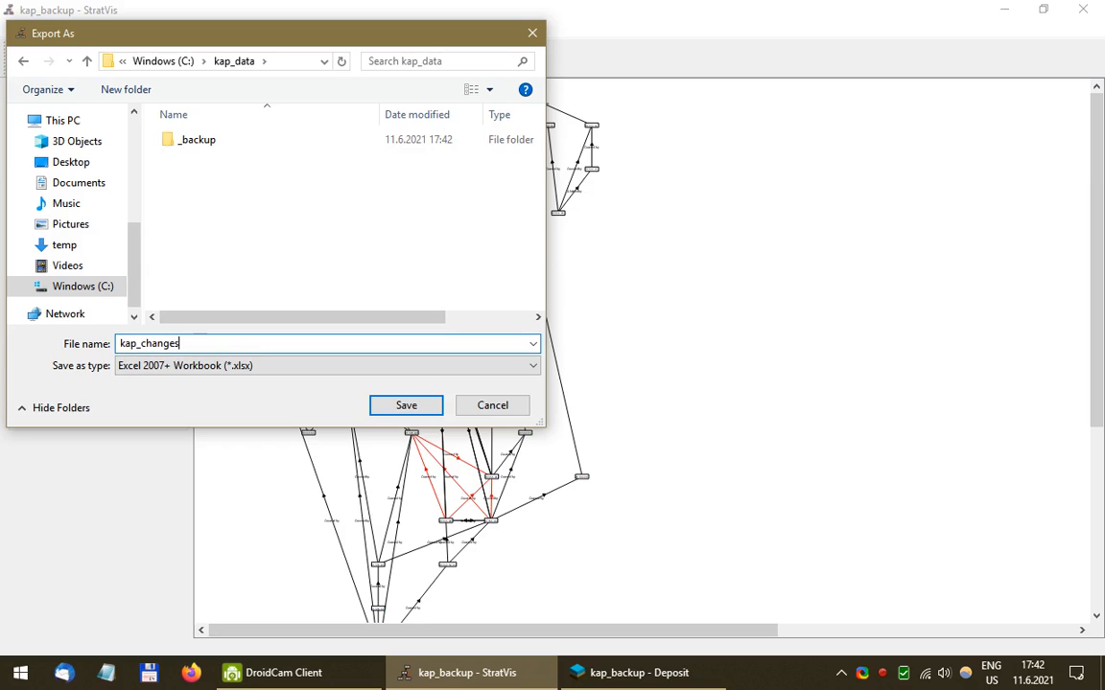
click(242, 374)
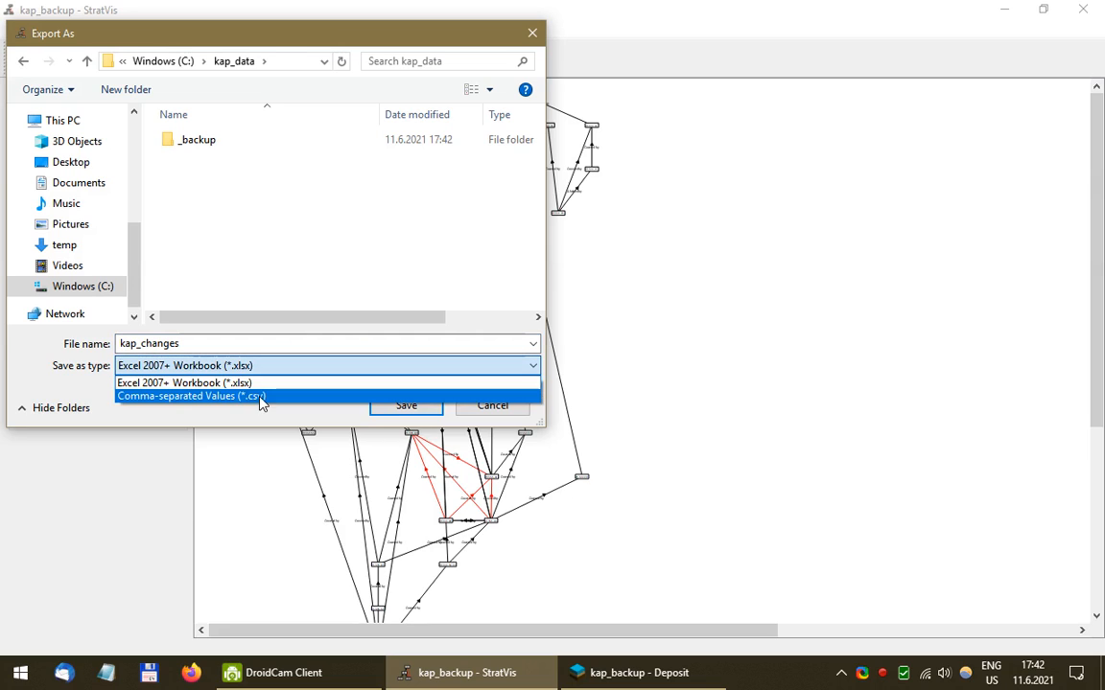
click(221, 412)
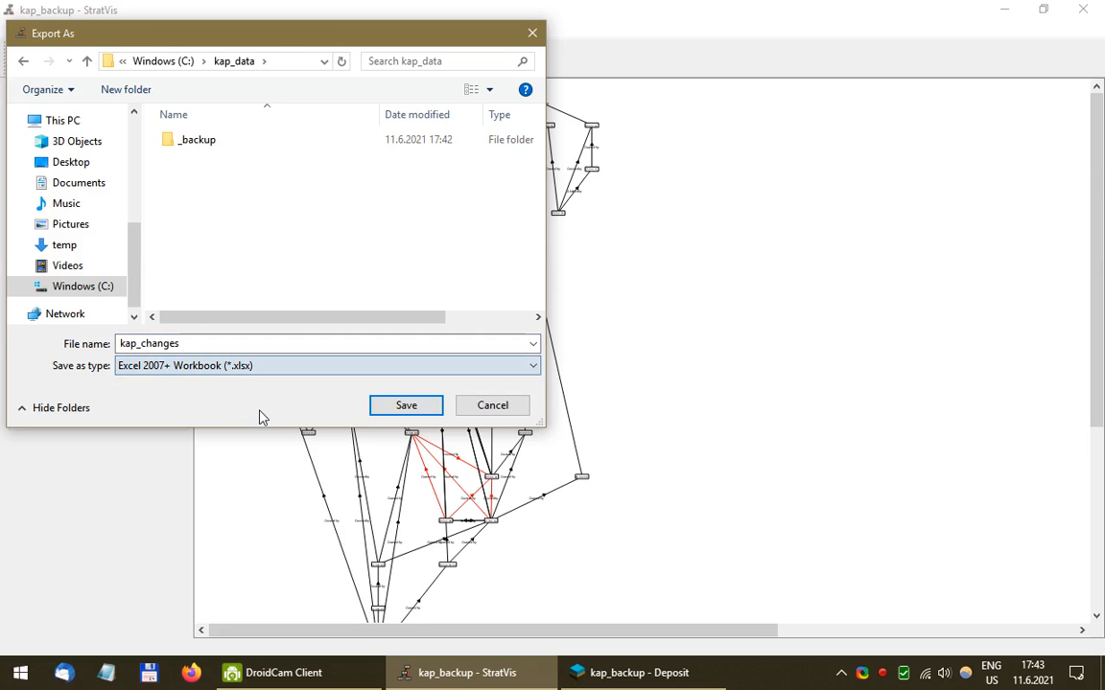
click(407, 407)
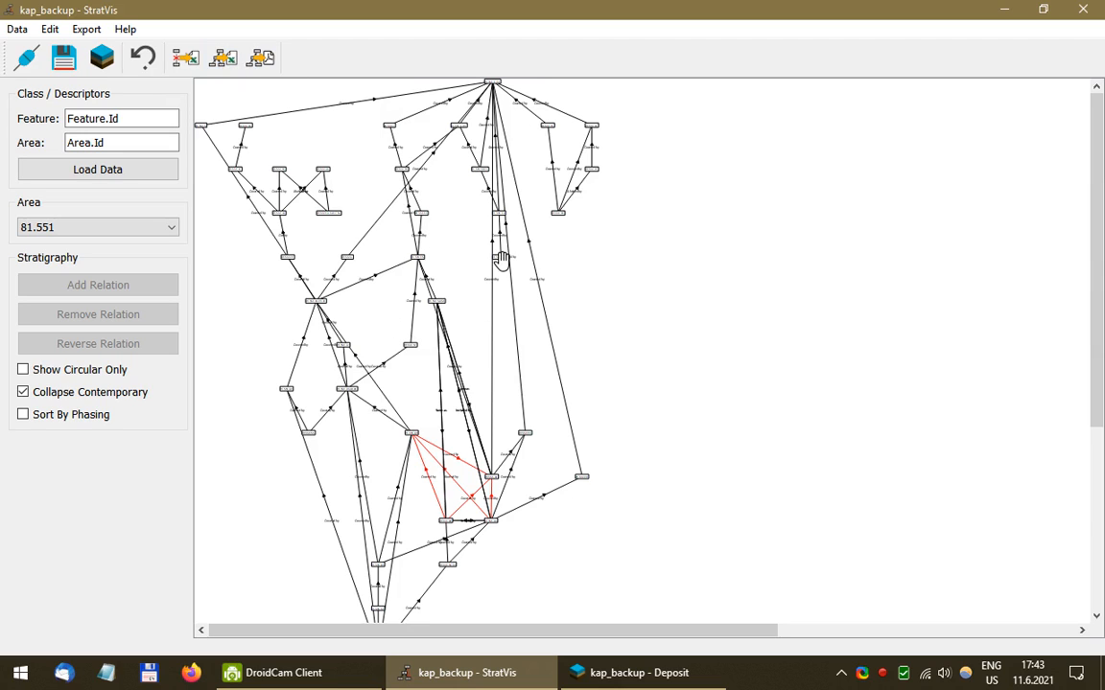
scroll(412, 277, up, 1)
drag(477, 282, 722, 394)
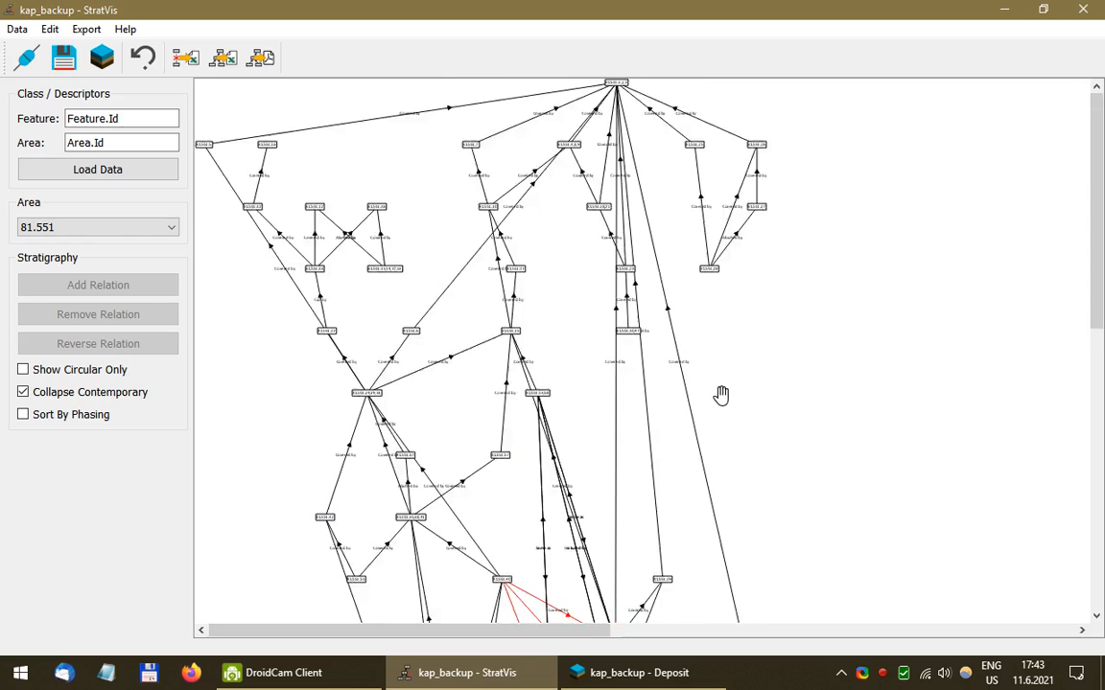
click(261, 62)
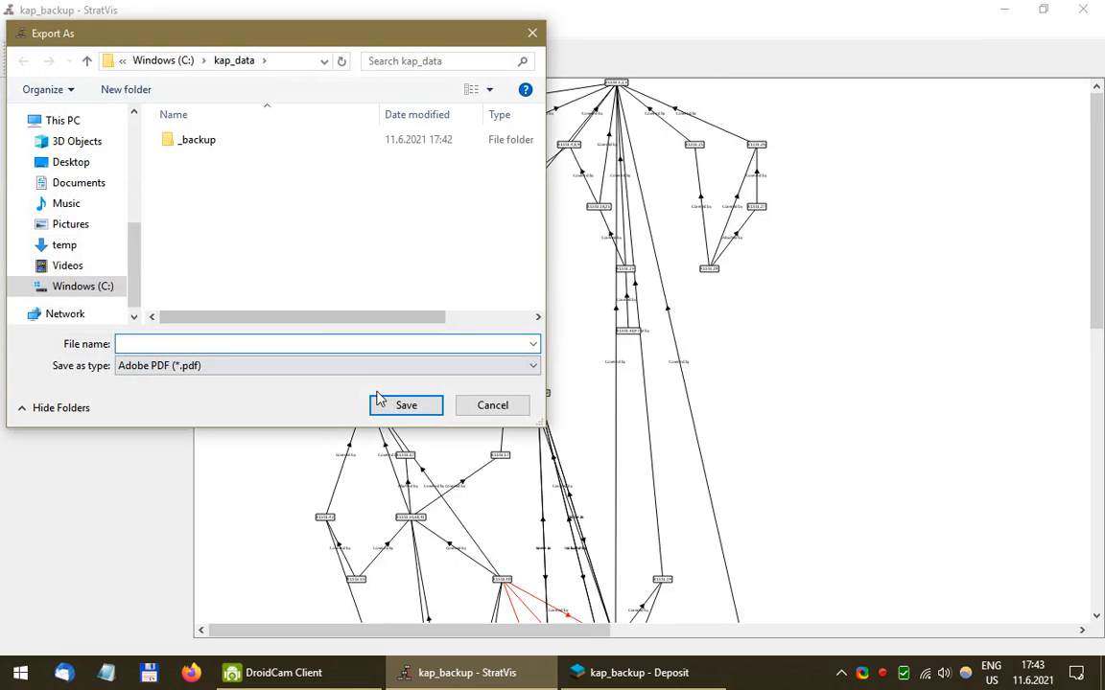
click(494, 407)
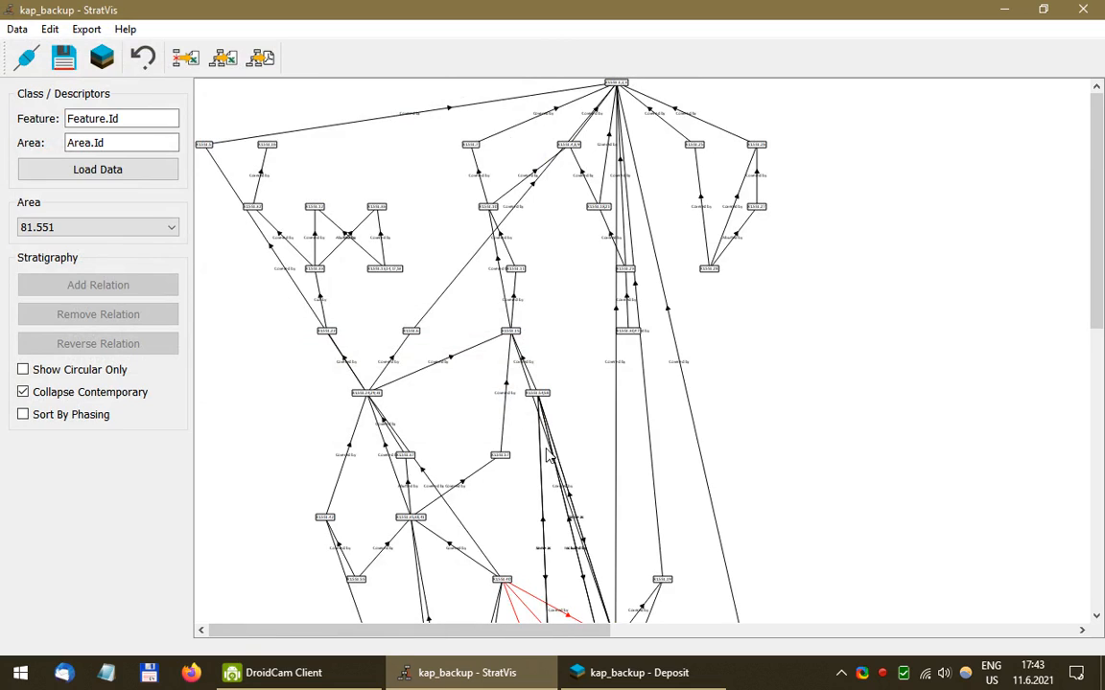
scroll(526, 342, down, 2)
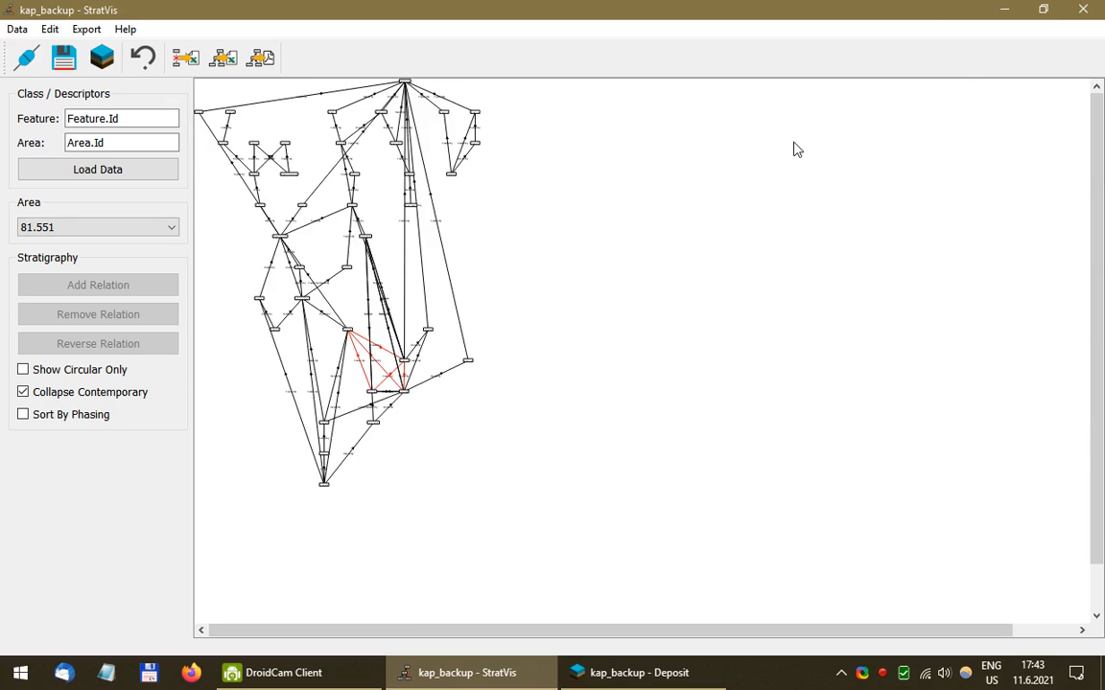
Step: Exit StratVis with its changes saved to the database and open Changes2Gygaia
click(1097, 10)
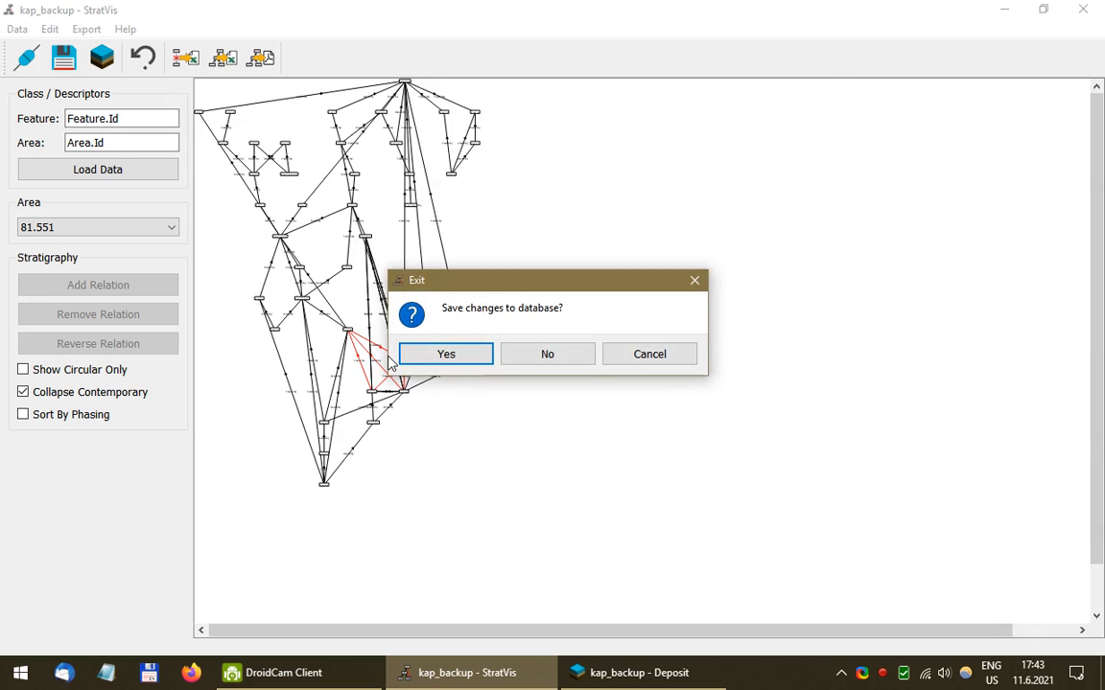
click(467, 355)
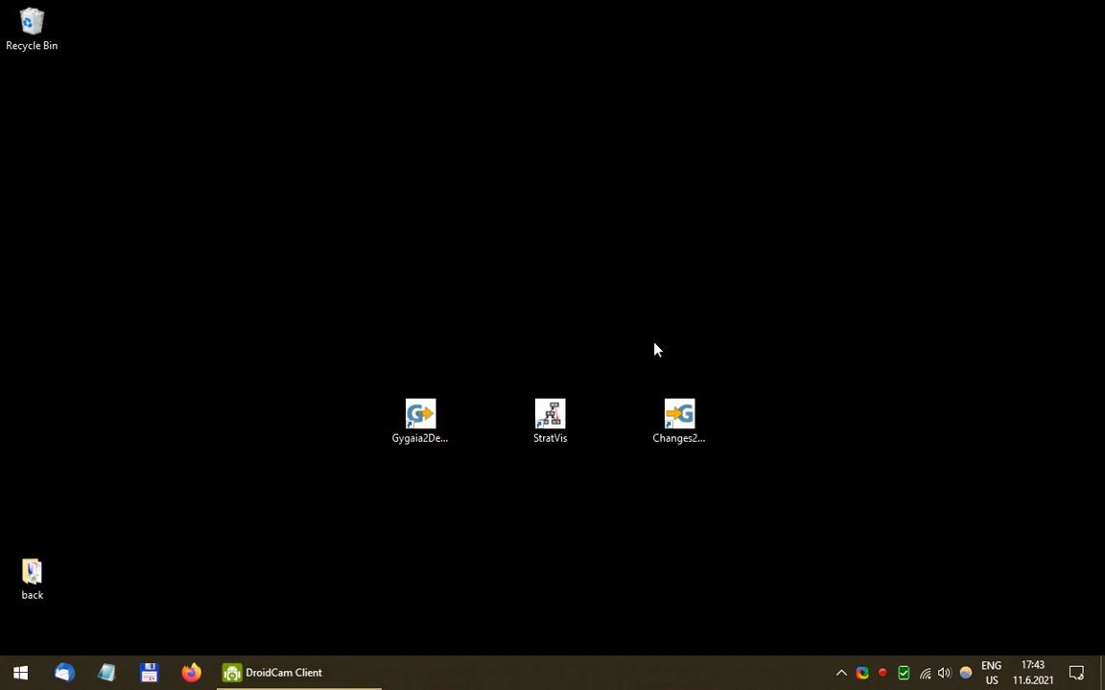
click(675, 410)
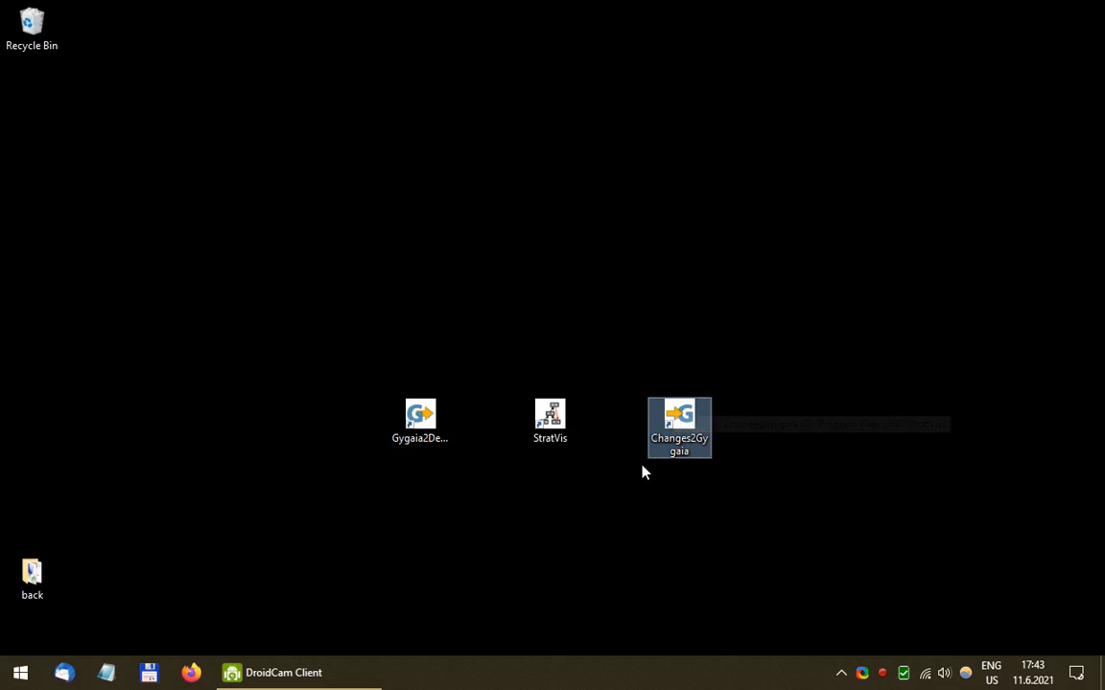
double_click(692, 422)
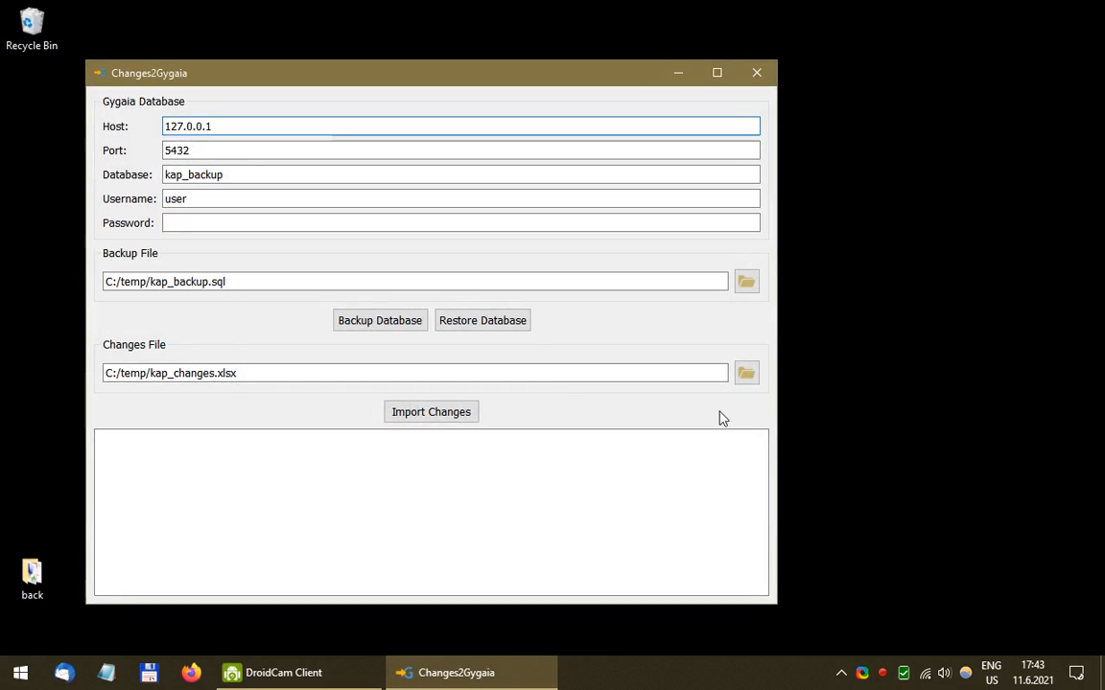
Step: Enter the database password for the Gygaia connection and review the backup file path
click(218, 222)
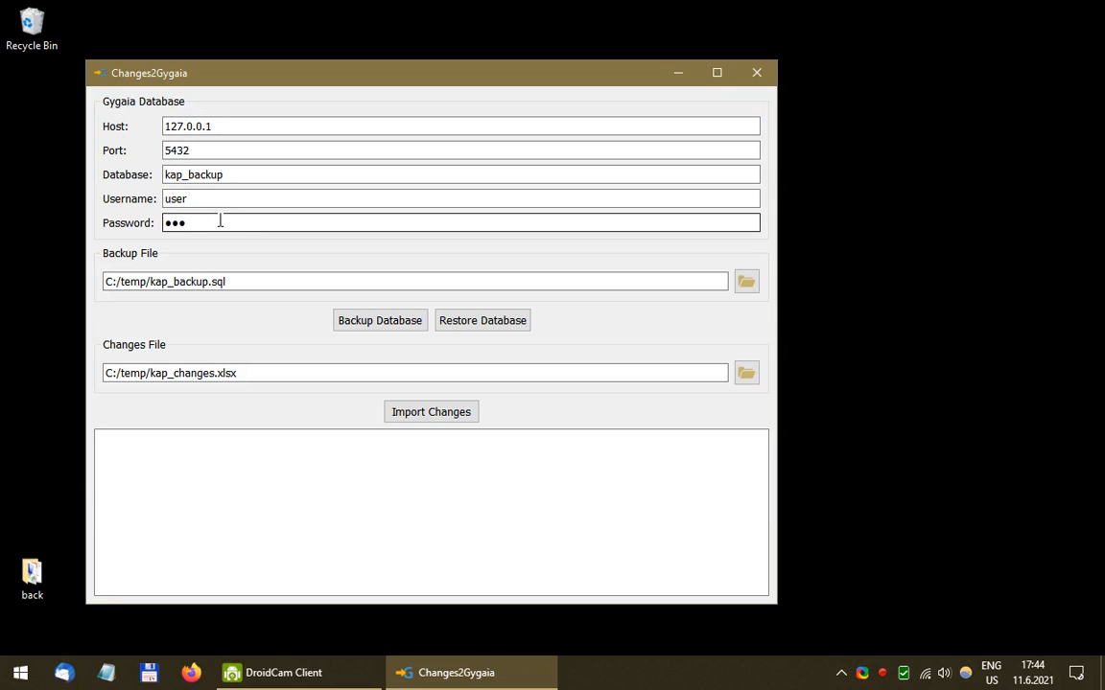
click(306, 280)
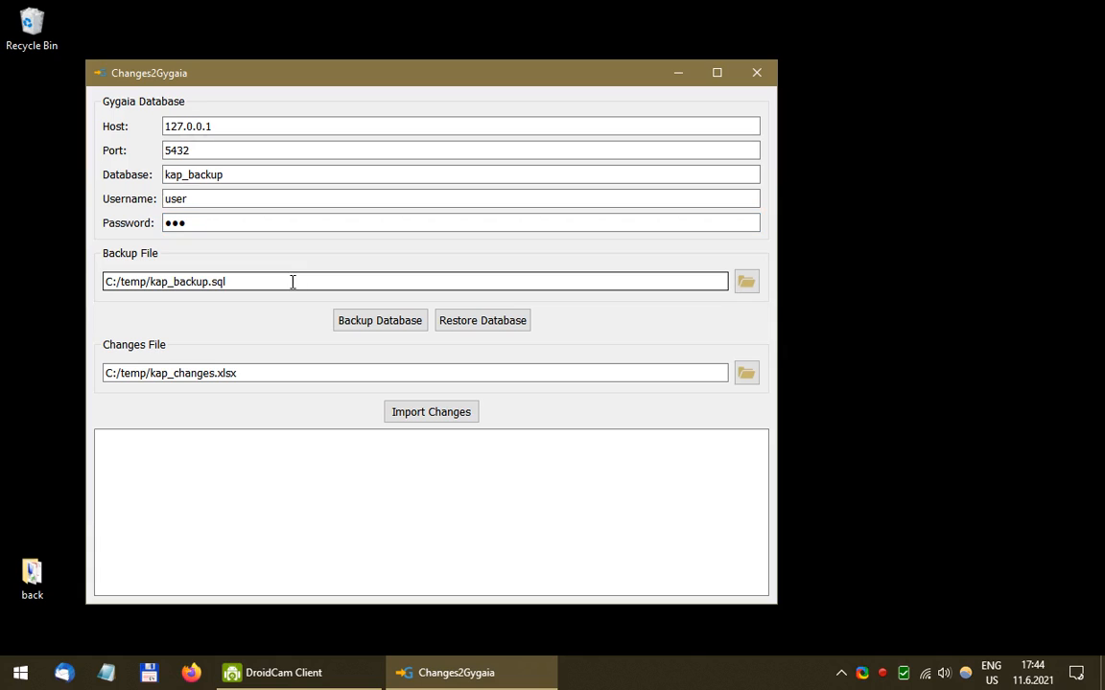
drag(165, 288, 229, 286)
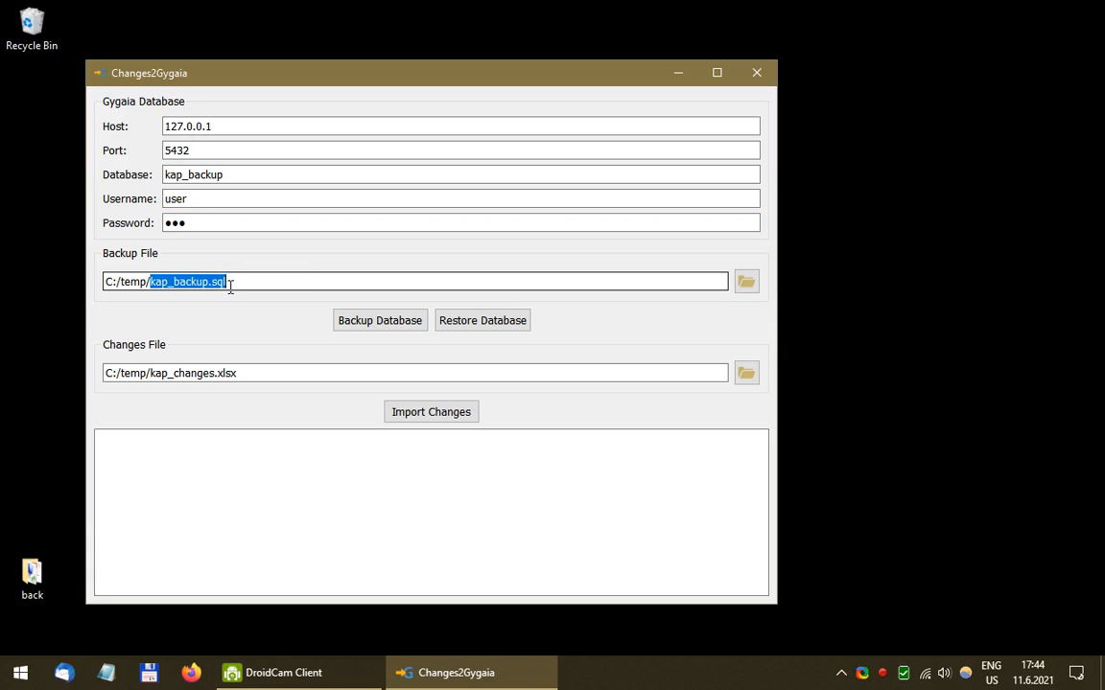
click(230, 285)
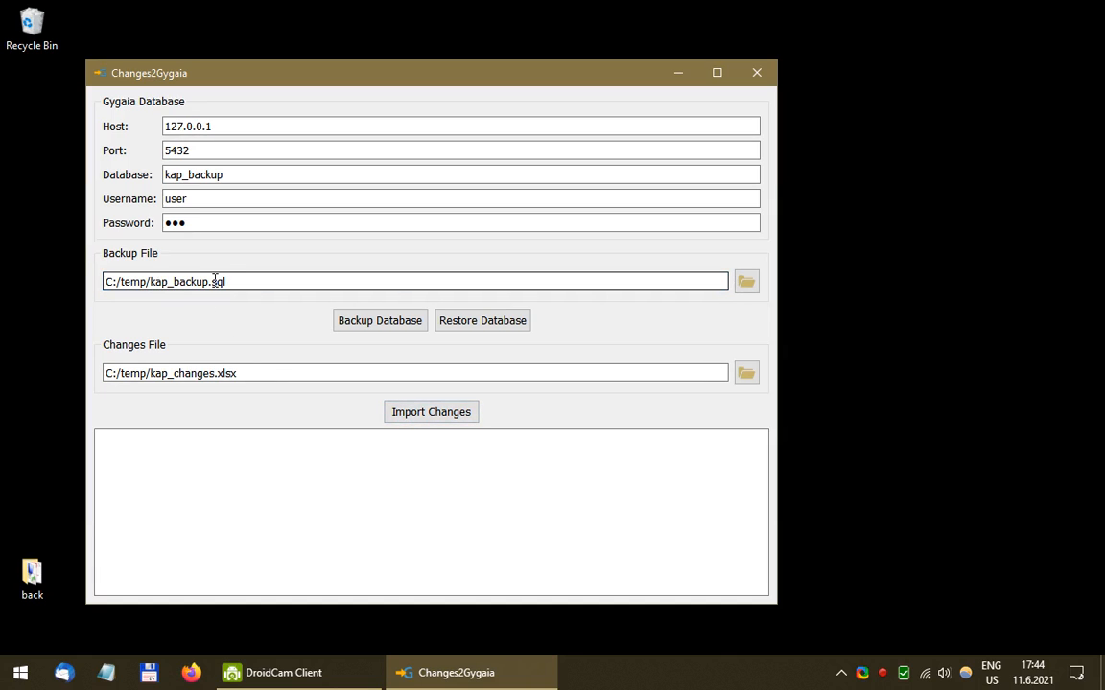
click(259, 278)
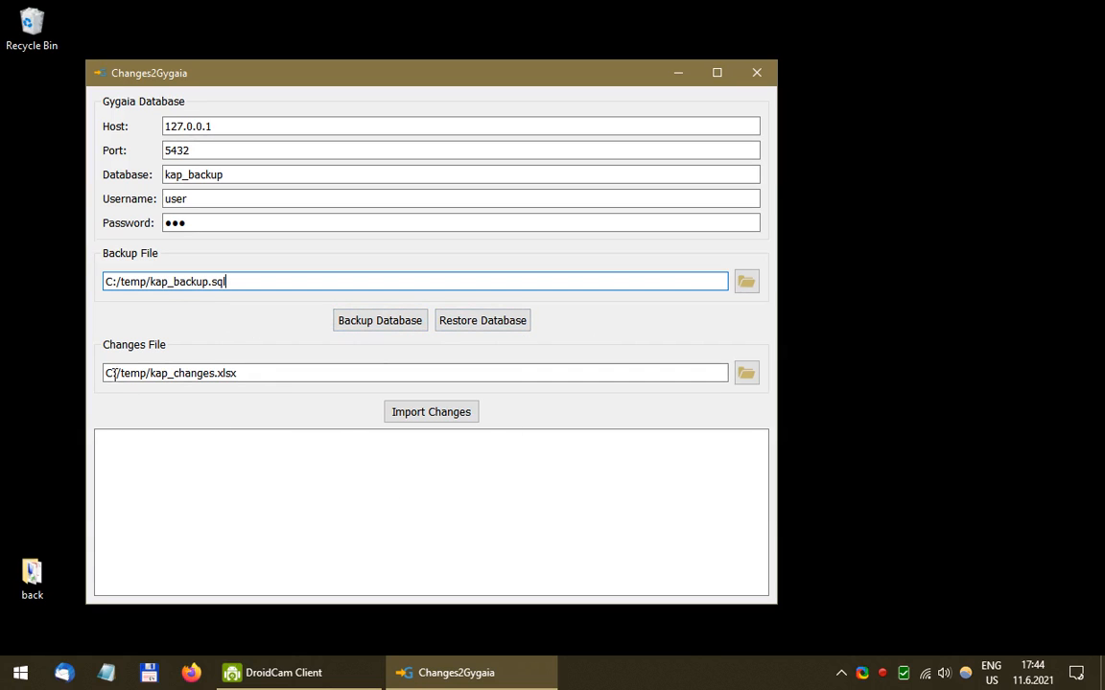
Step: Set the changes file to kap_changes.xlsx from C:\kap_data and try to import the changes
click(261, 377)
click(743, 375)
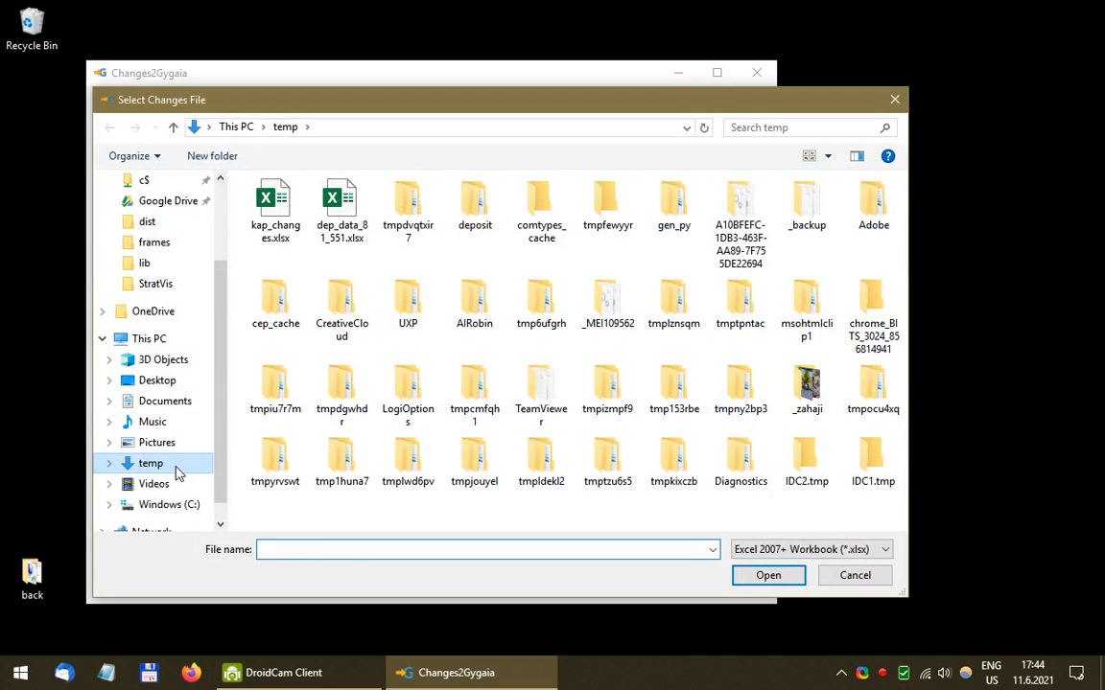
click(165, 504)
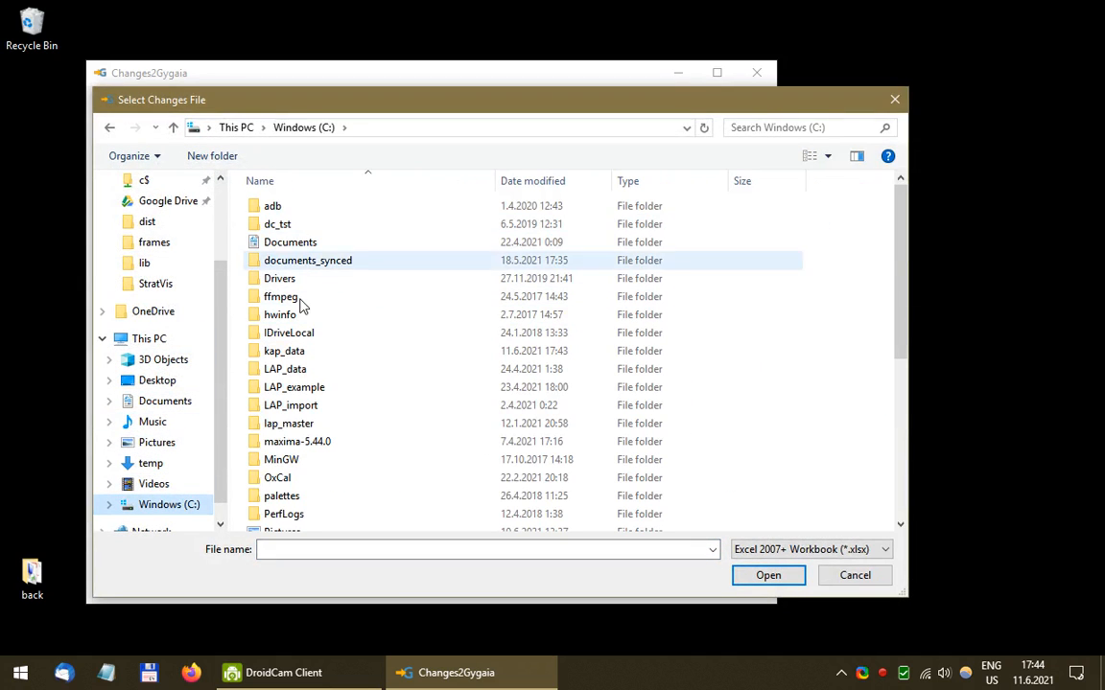
double_click(323, 353)
click(311, 226)
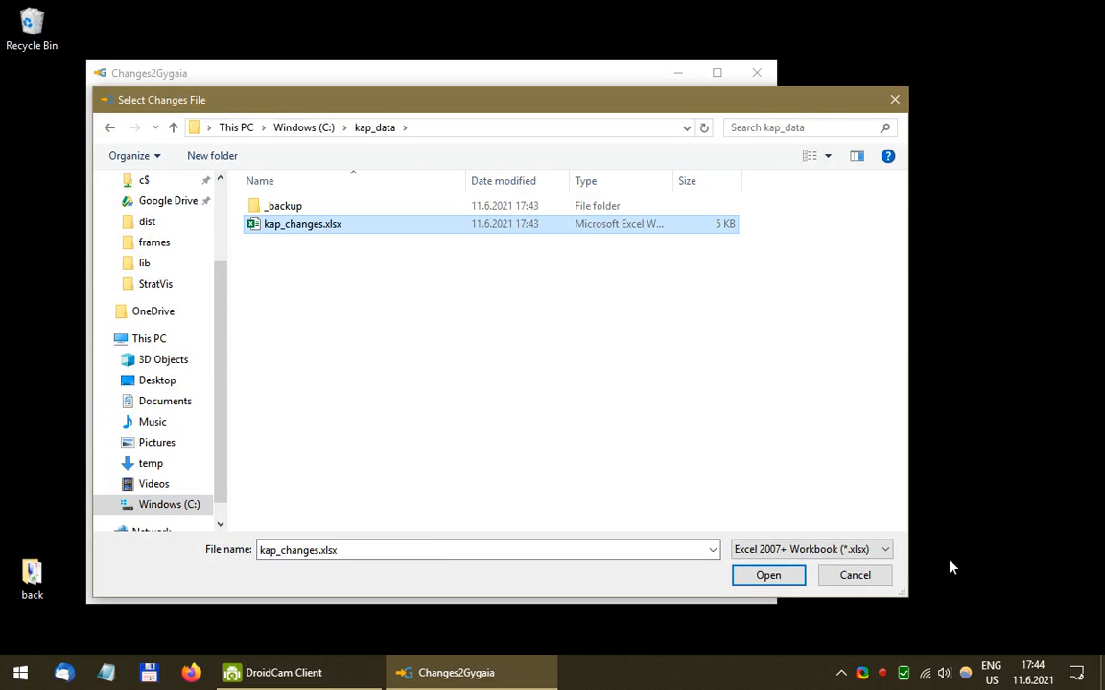
click(769, 576)
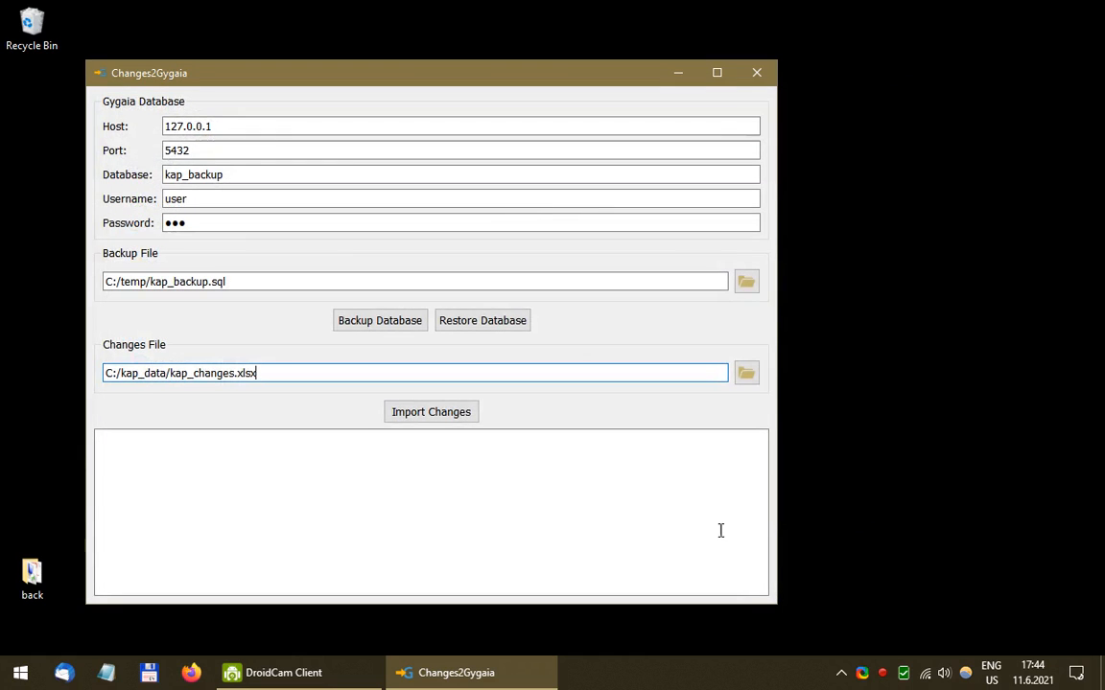
click(444, 420)
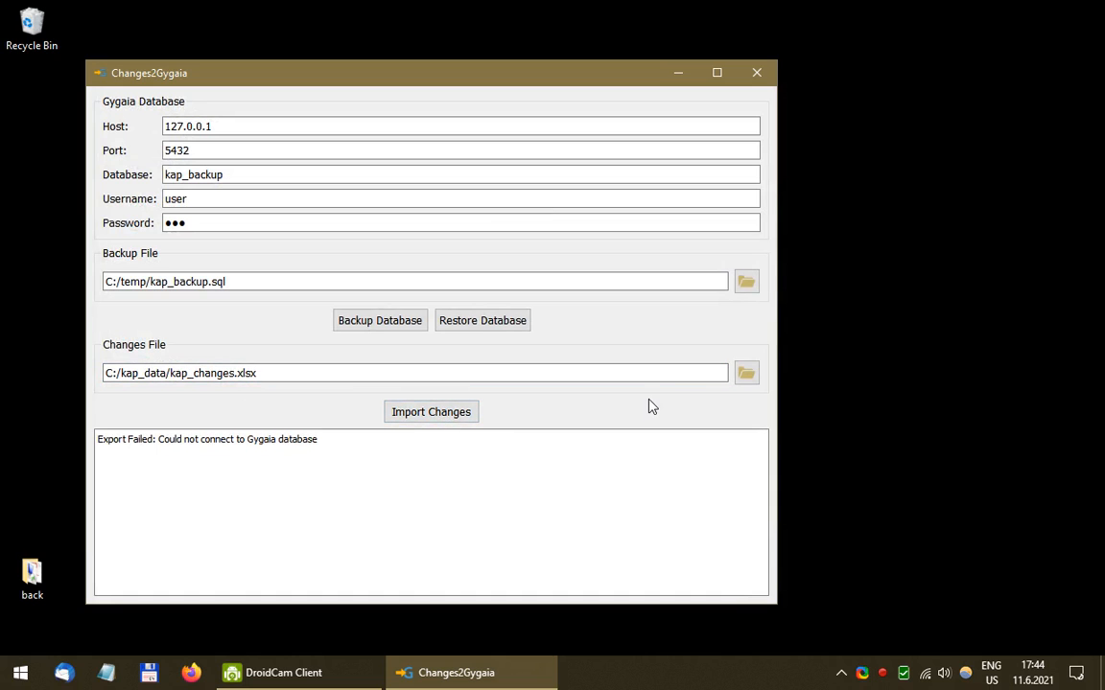
Step: Re-enter the database password, import the changes and approve applying them to the Gygaia database
click(238, 175)
drag(366, 77, 480, 86)
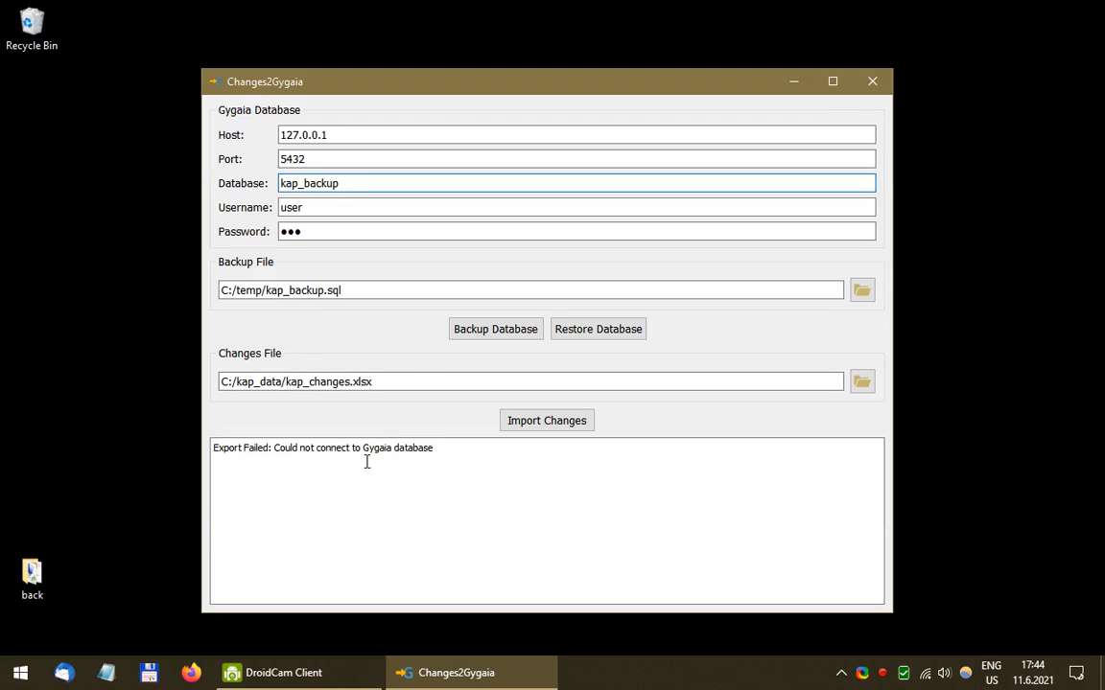
double_click(337, 229)
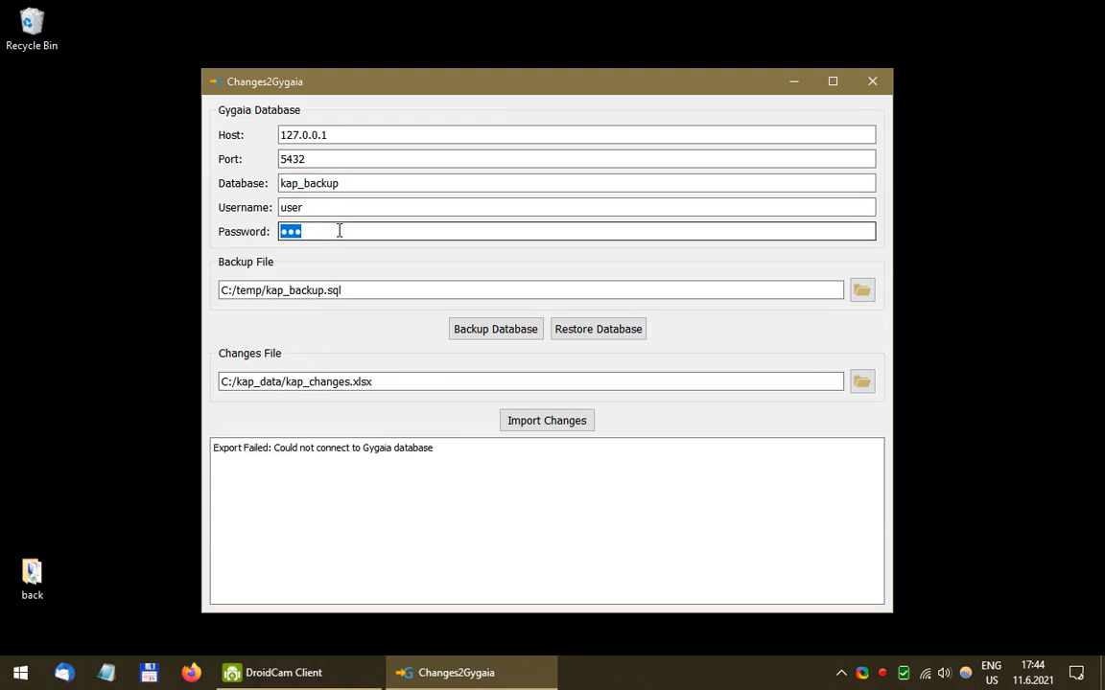
text(●)
click(566, 426)
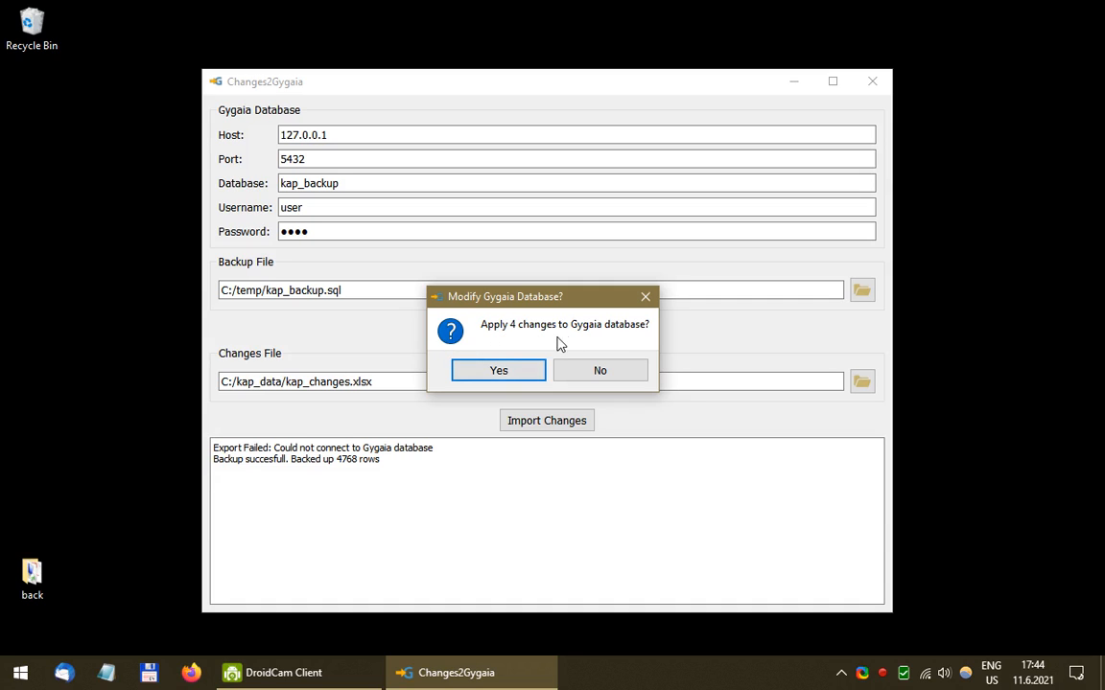
click(501, 371)
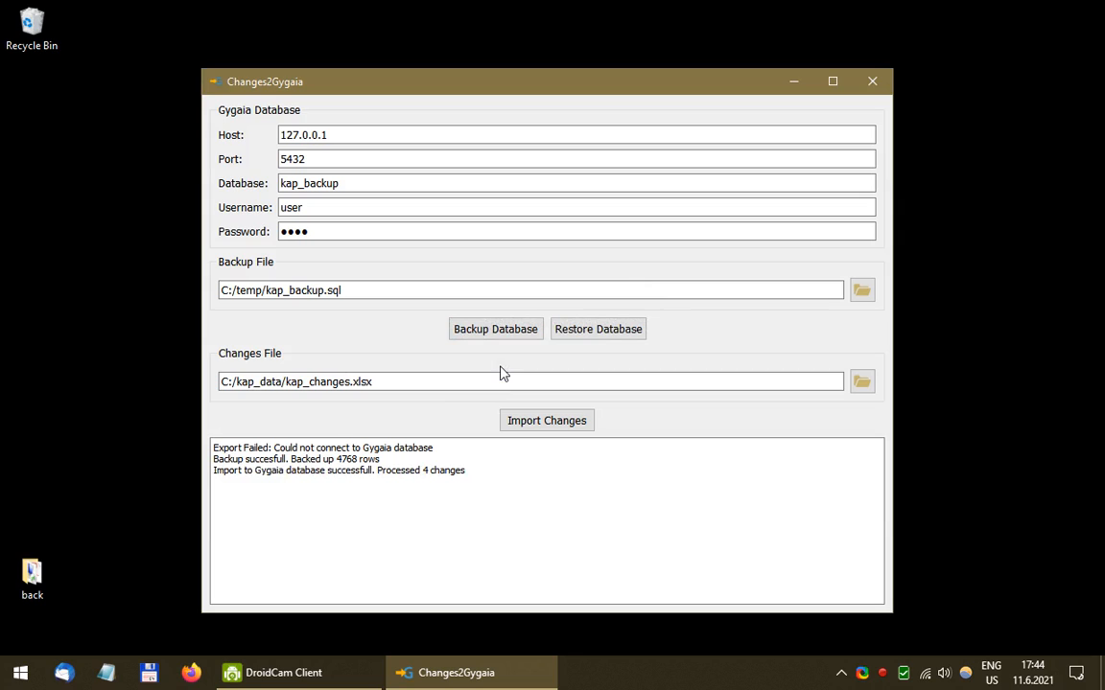
Step: Switch to Total Commander and open kap_changes.xlsx from C:\kap_data to view the exported changes
click(149, 674)
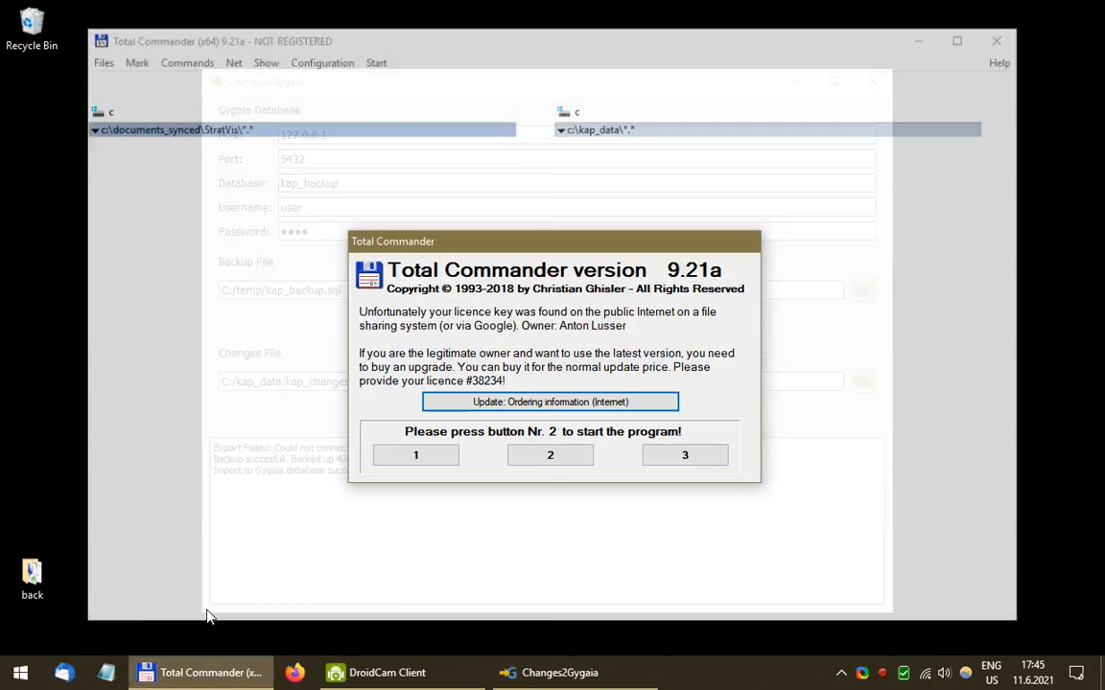
click(550, 455)
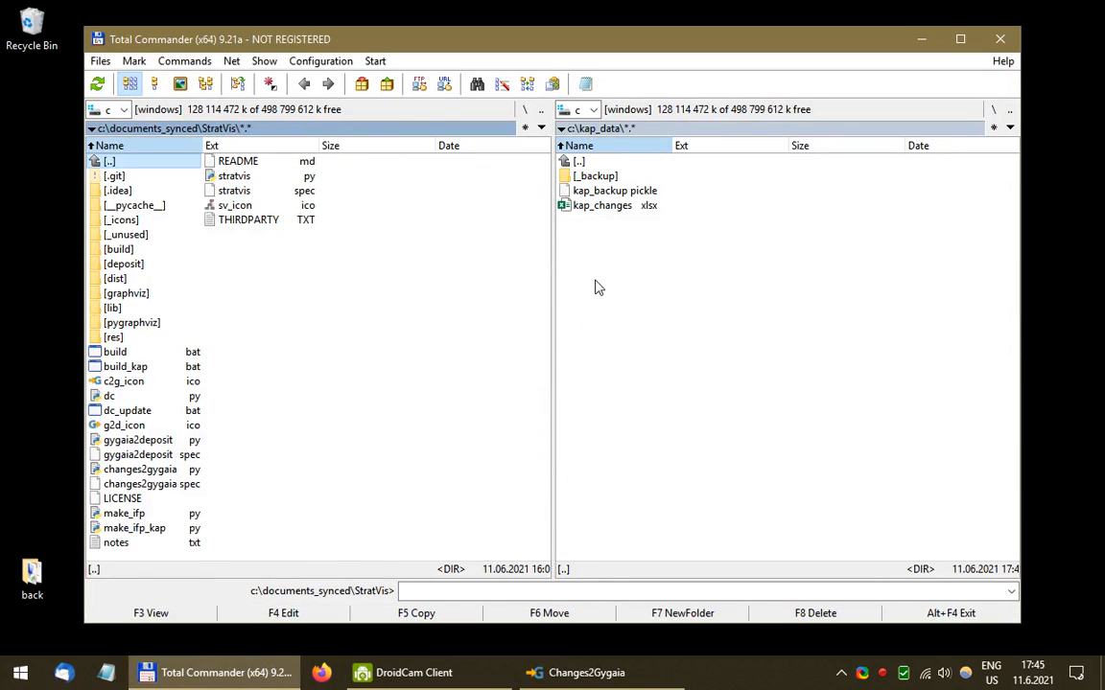
double_click(624, 206)
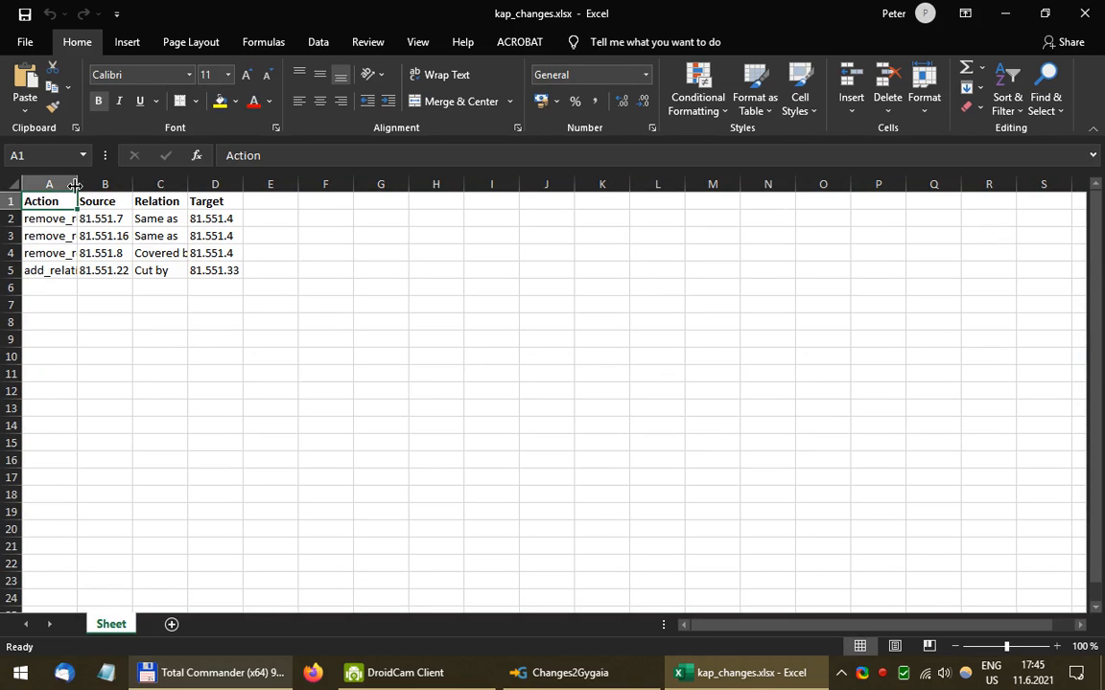
Step: Widen the Action, Source and Relation columns in kap_changes.xlsx and examine the removed and added relations
drag(77, 183, 131, 182)
click(78, 220)
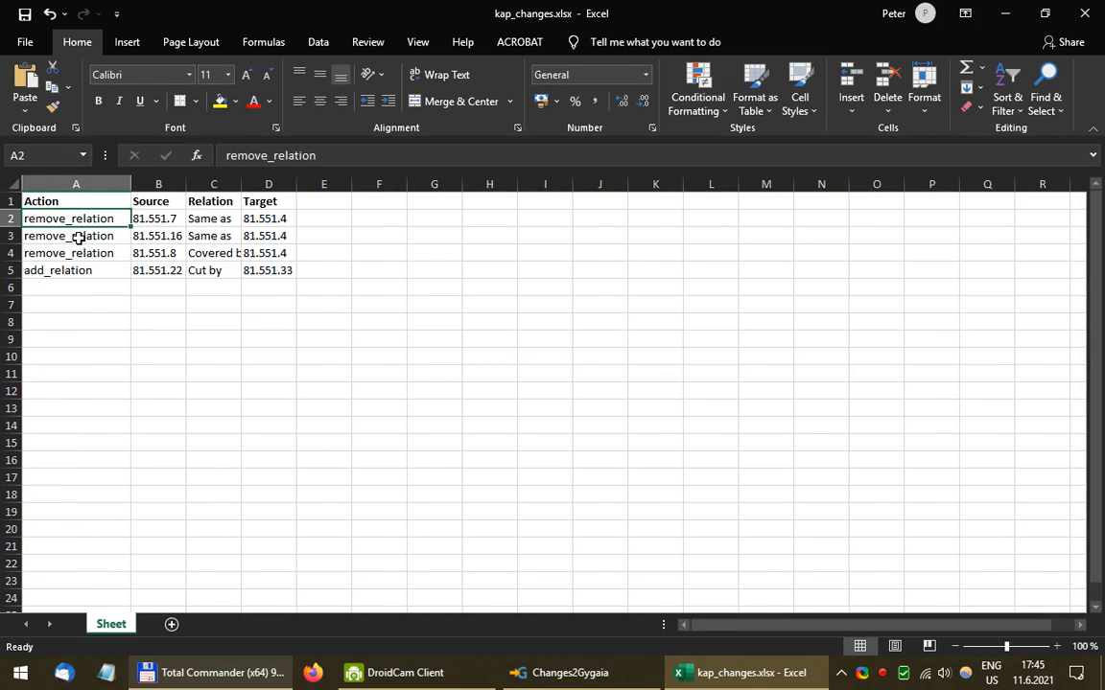
click(81, 267)
click(95, 219)
click(92, 270)
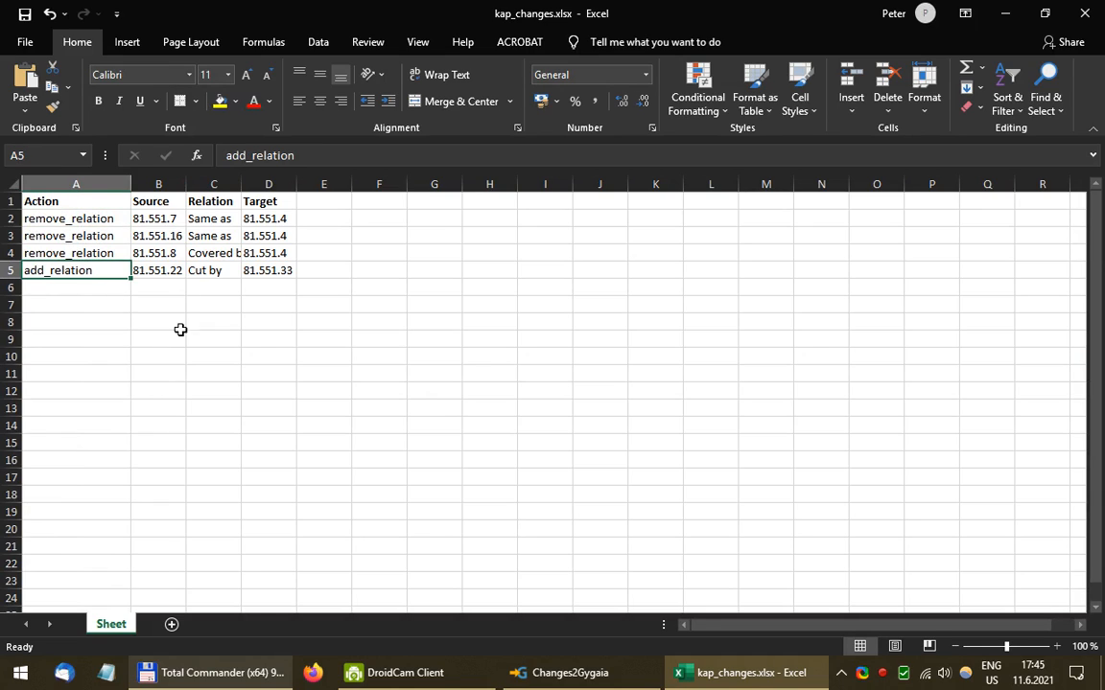
drag(186, 185, 338, 187)
click(329, 230)
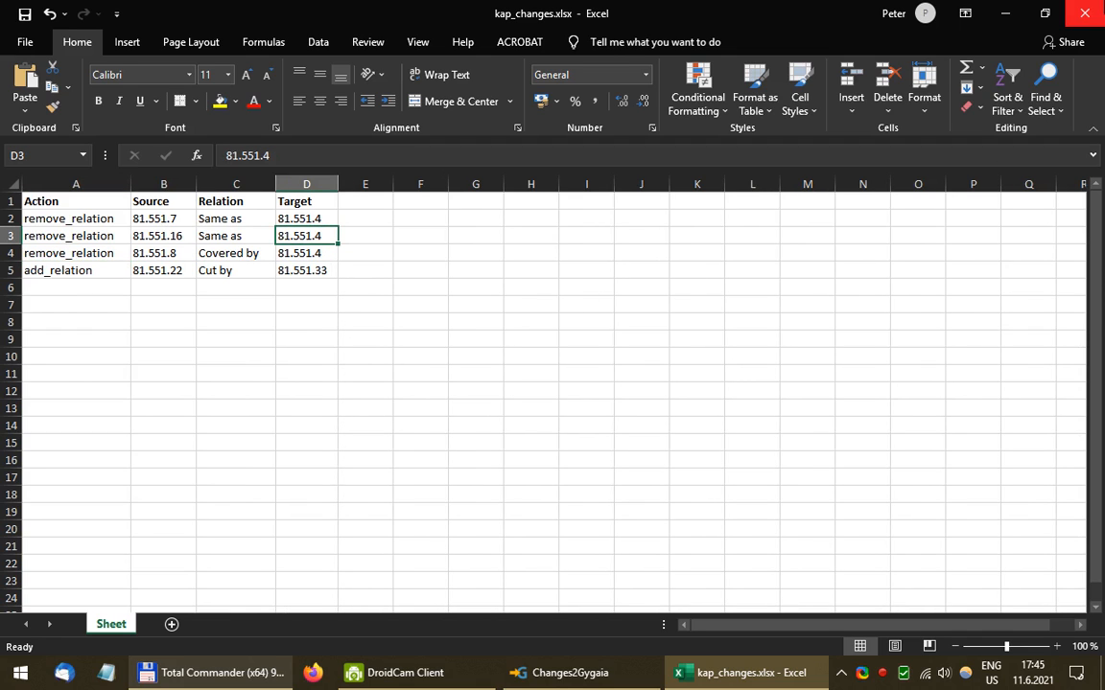
Step: Close kap_changes.xlsx without saving and exit Changes2Gygaia
click(1099, 15)
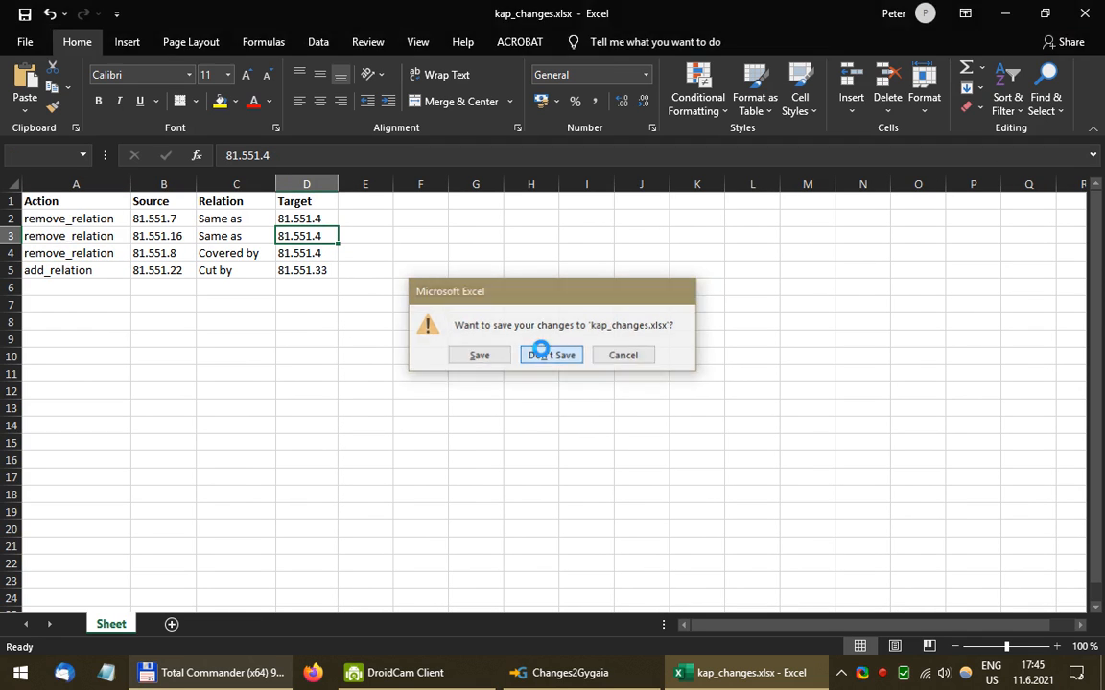
click(542, 354)
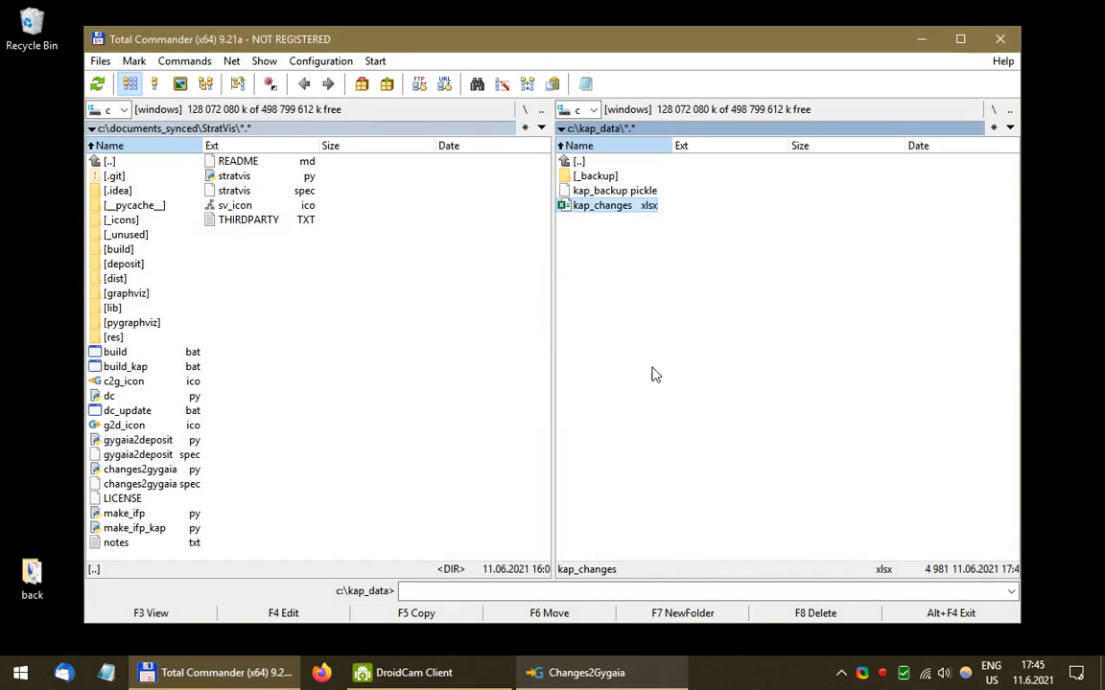
click(650, 660)
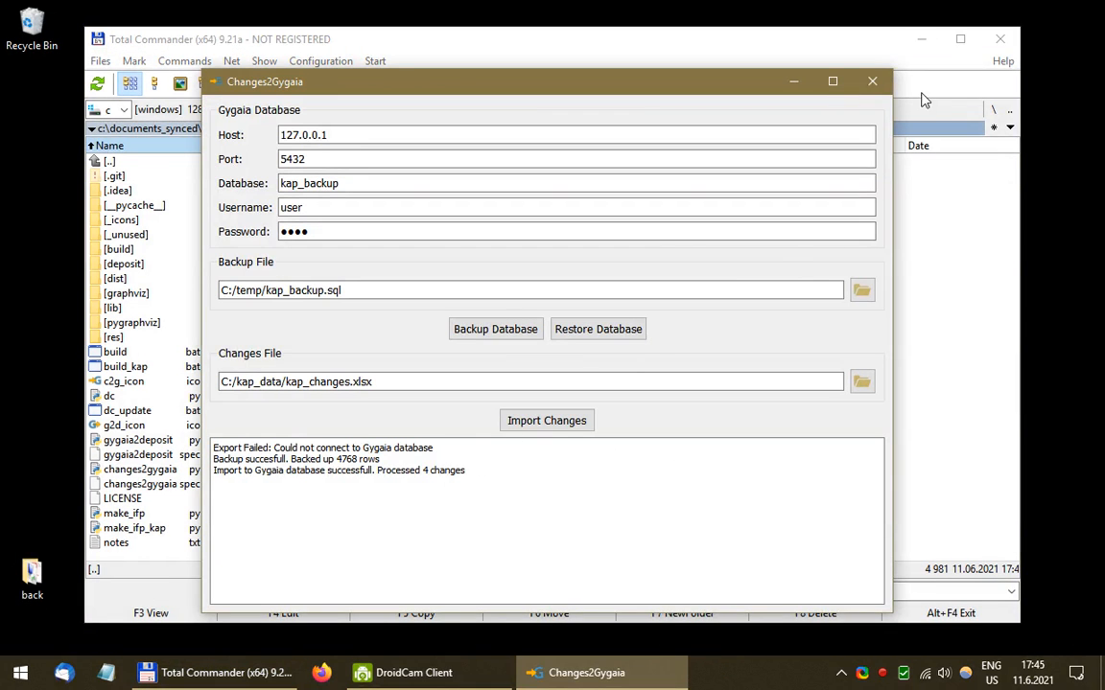
click(879, 86)
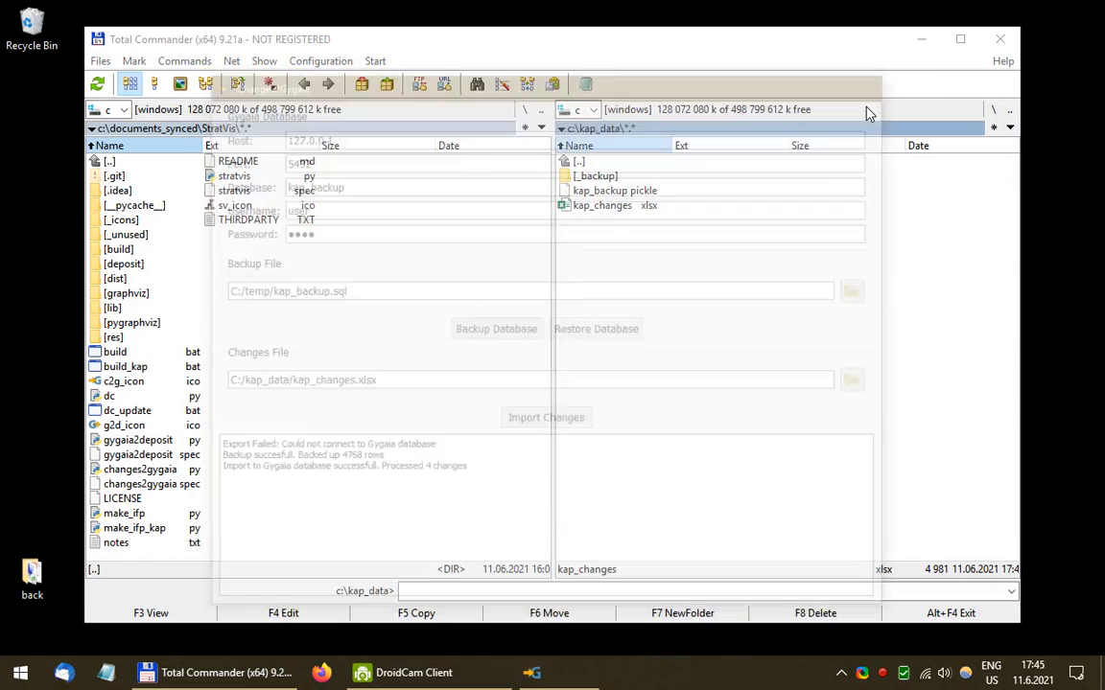
Step: Clear the open windows from the desktop, launch Gygaia2Deposit and enter the database password
click(358, 673)
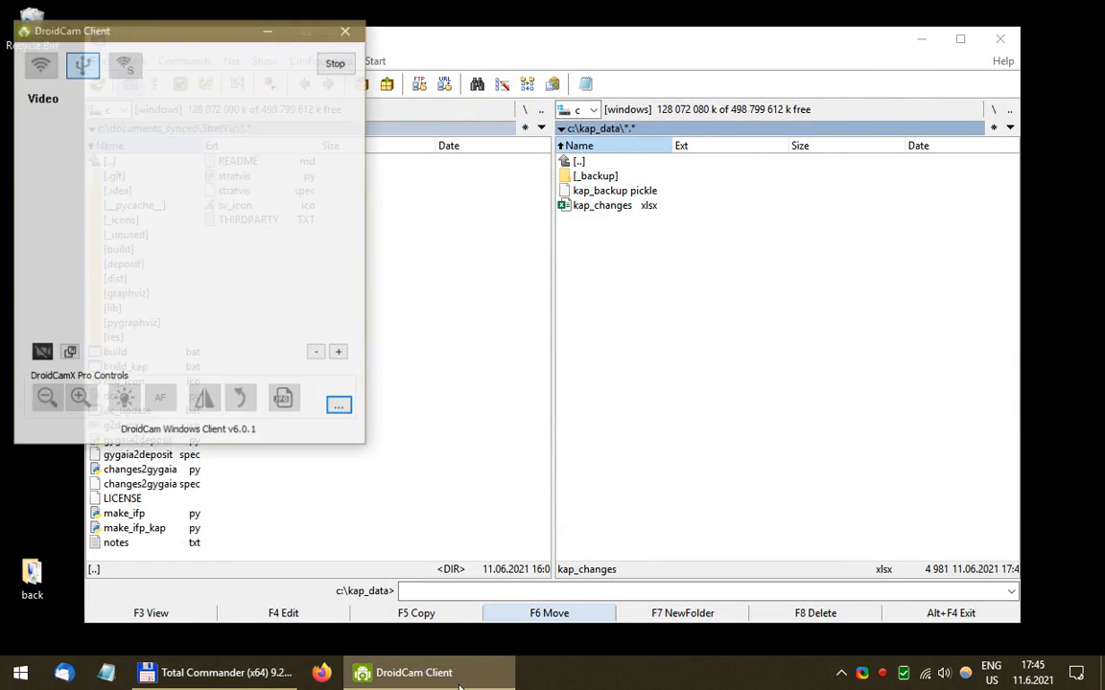
click(358, 673)
click(220, 673)
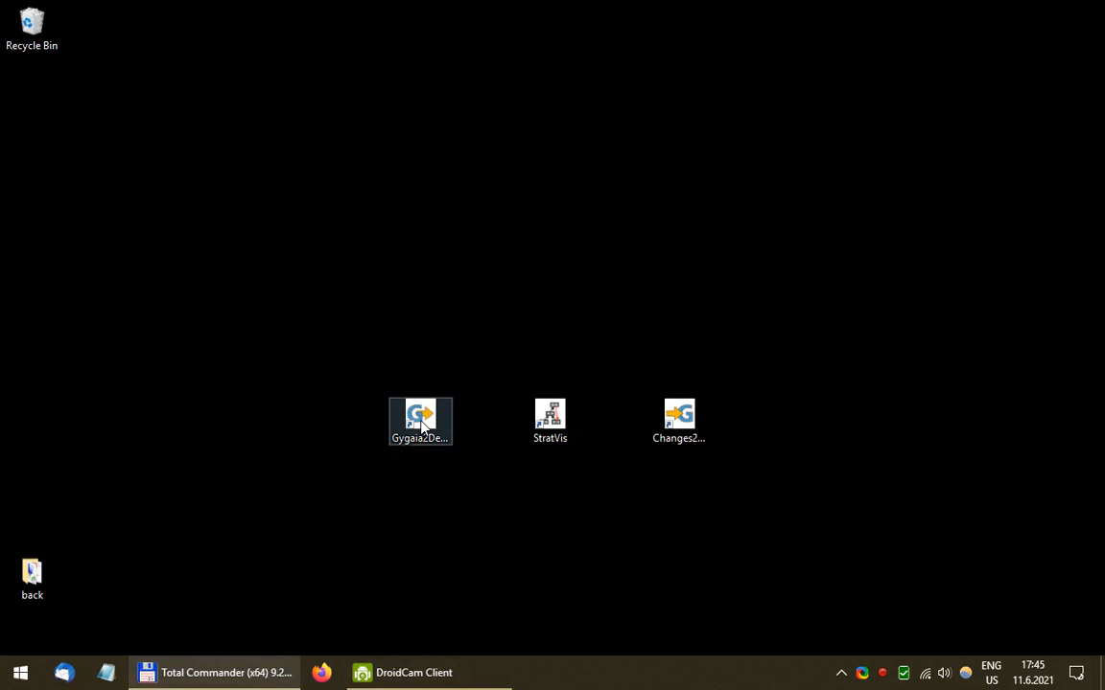
double_click(422, 445)
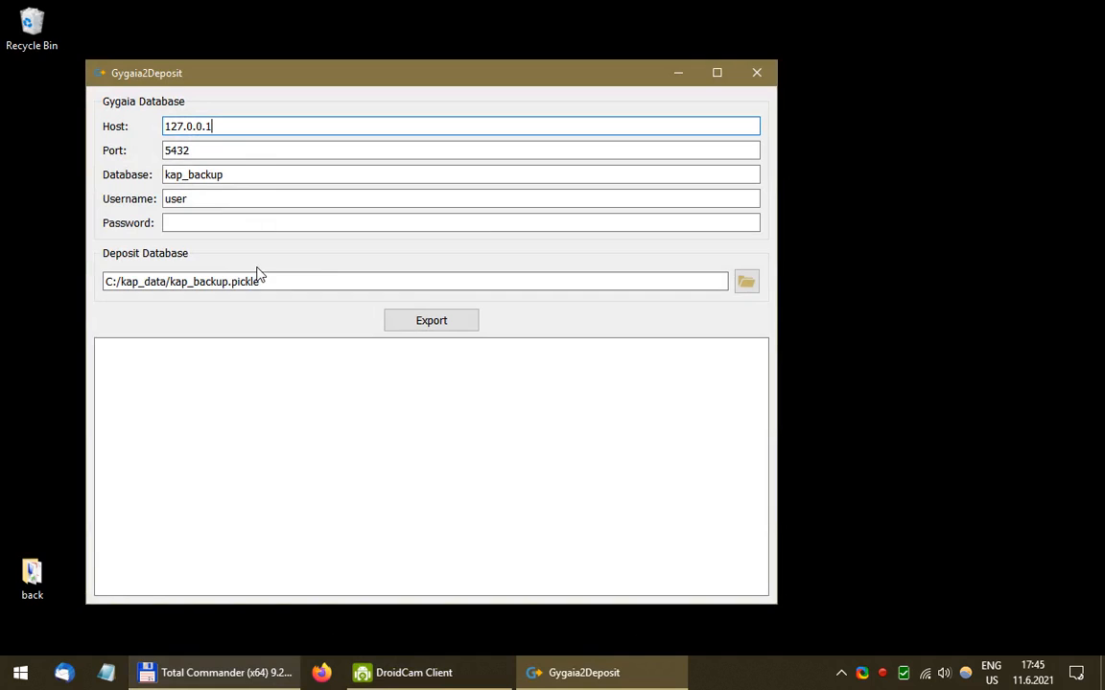
click(220, 224)
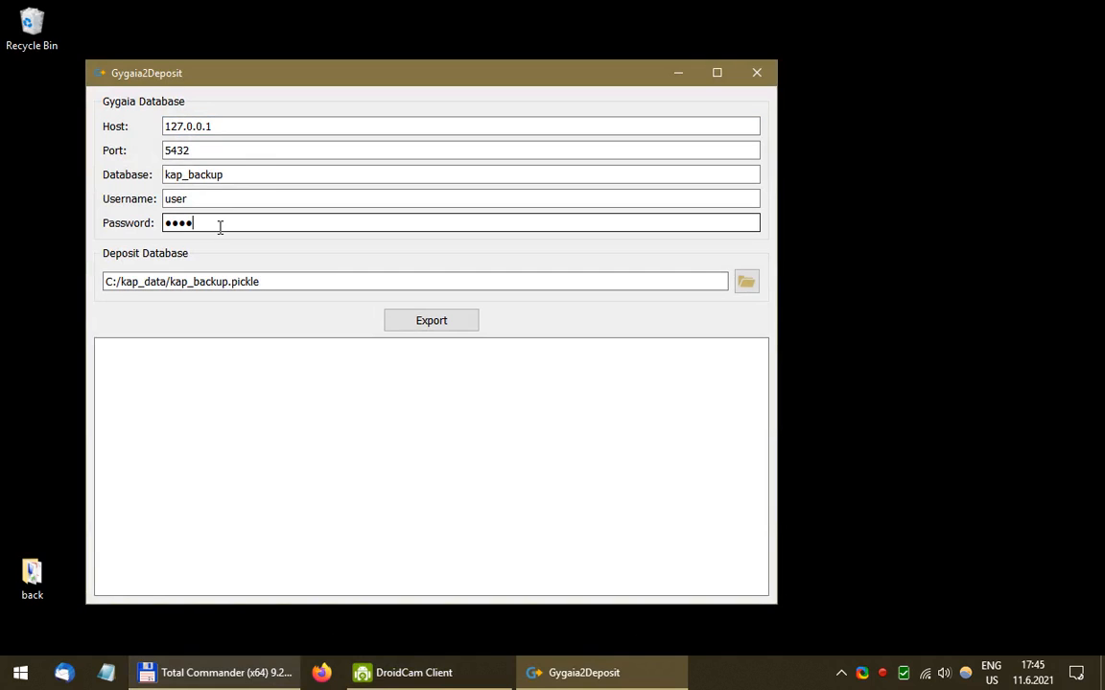
Step: Export the Gygaia database to the deposit file C:/kap_data/kap_backup_2.pickle and exit Gygaia2Deposit
click(285, 280)
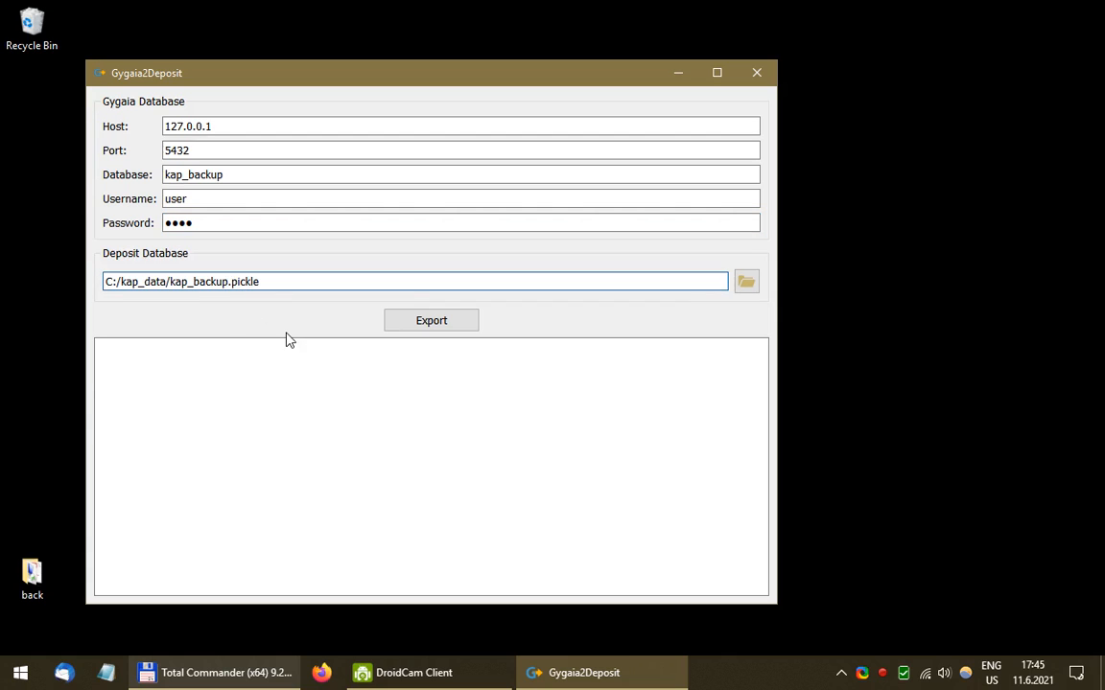
text(_2)
click(439, 321)
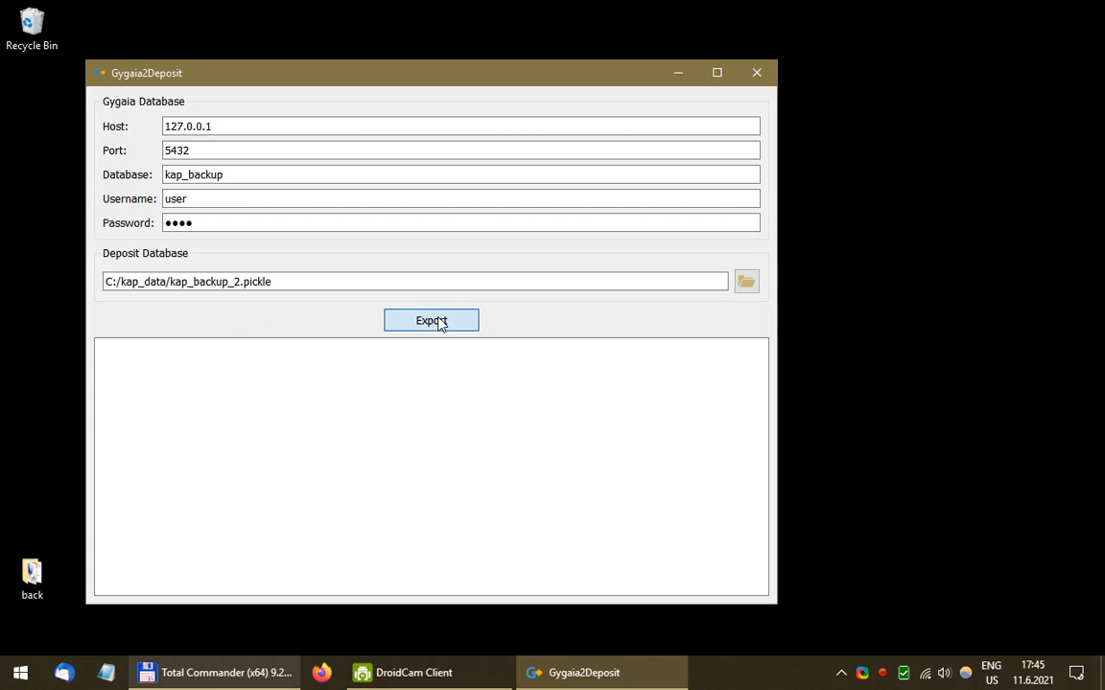
click(759, 71)
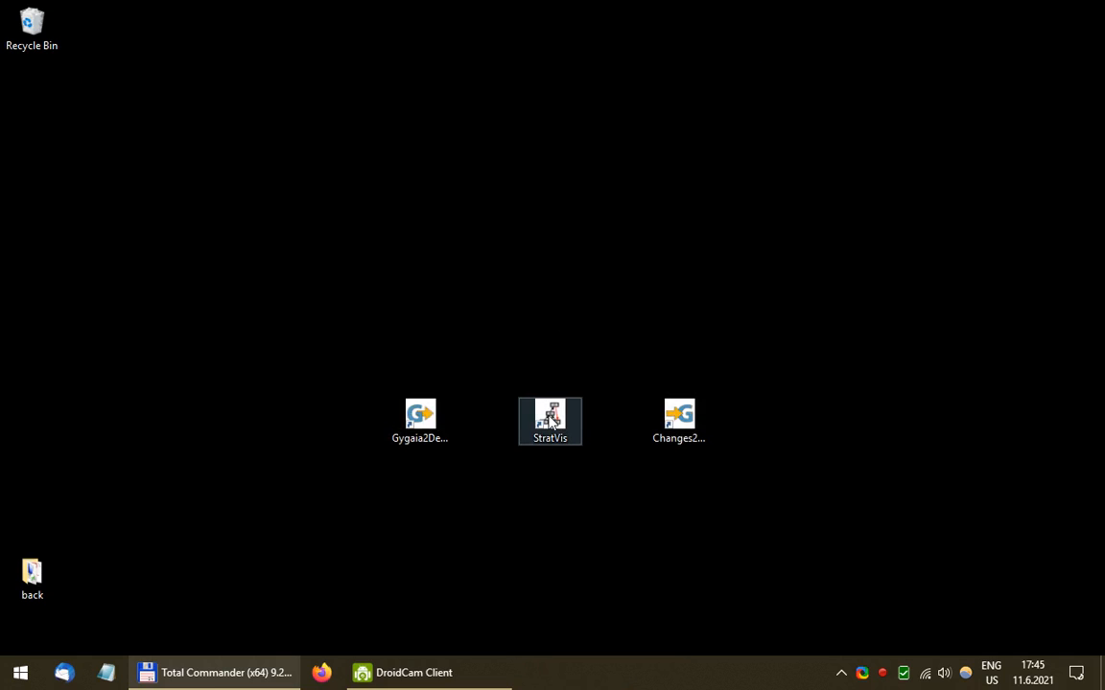
Step: Launch StratVis and connect to the pickle data source C:/kap_data/kap_backup_2.pickle
double_click(549, 422)
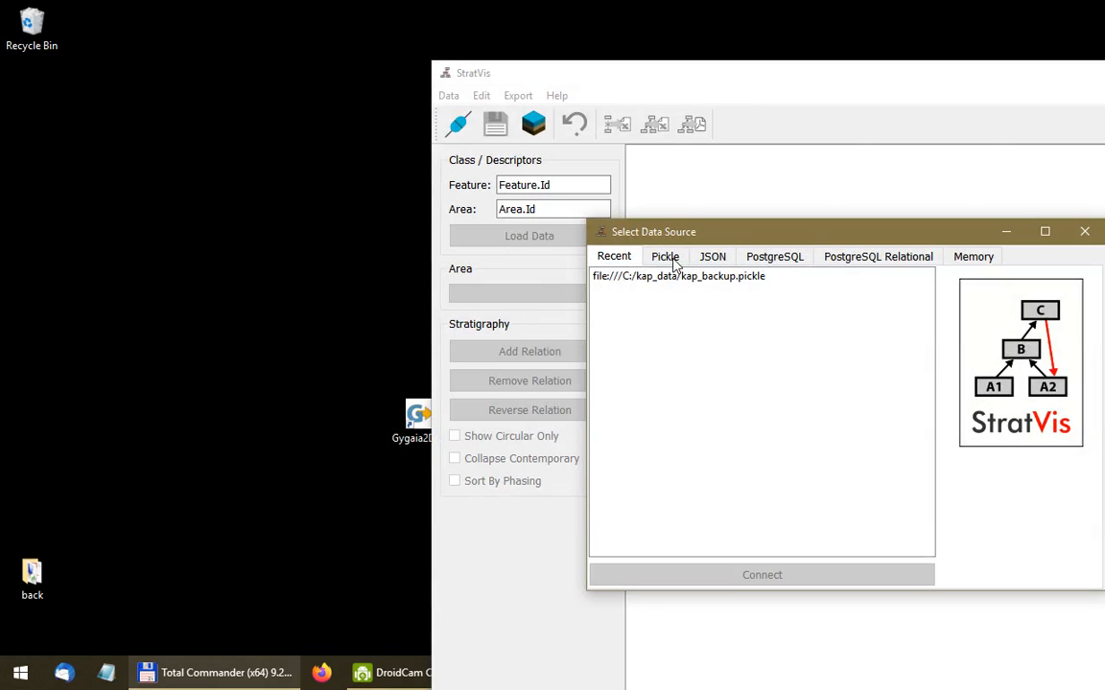
click(671, 257)
click(703, 332)
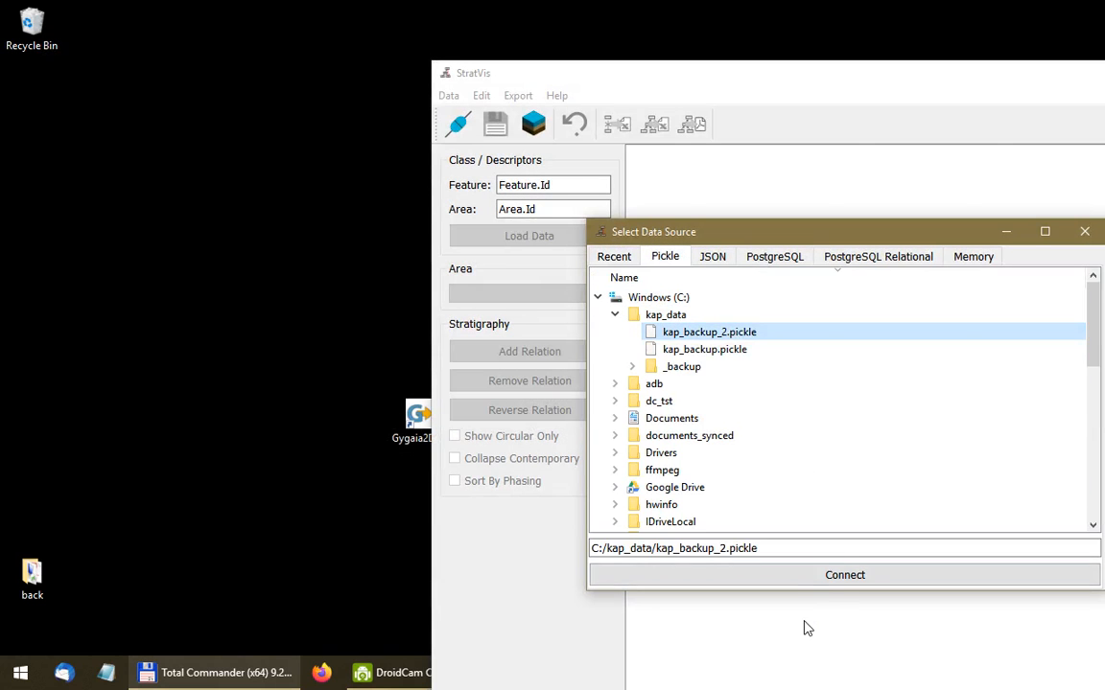
click(837, 581)
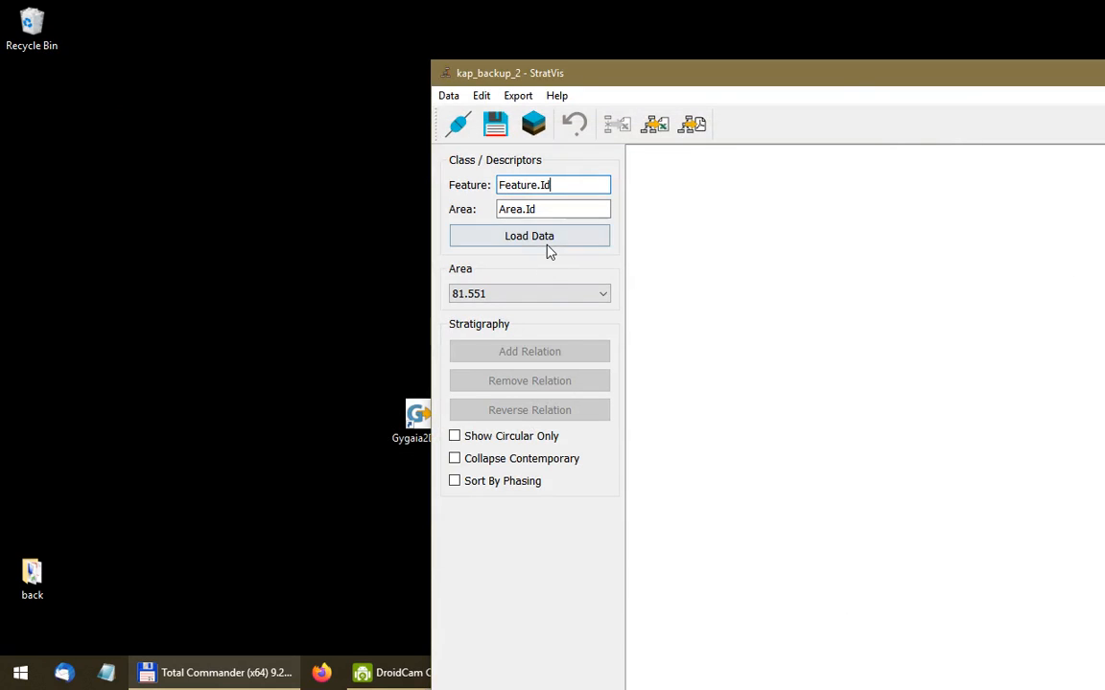
Step: Load the stratigraphic data for area 81.551 and maximise the StratVis window
click(548, 242)
drag(851, 84, 575, 42)
double_click(630, 50)
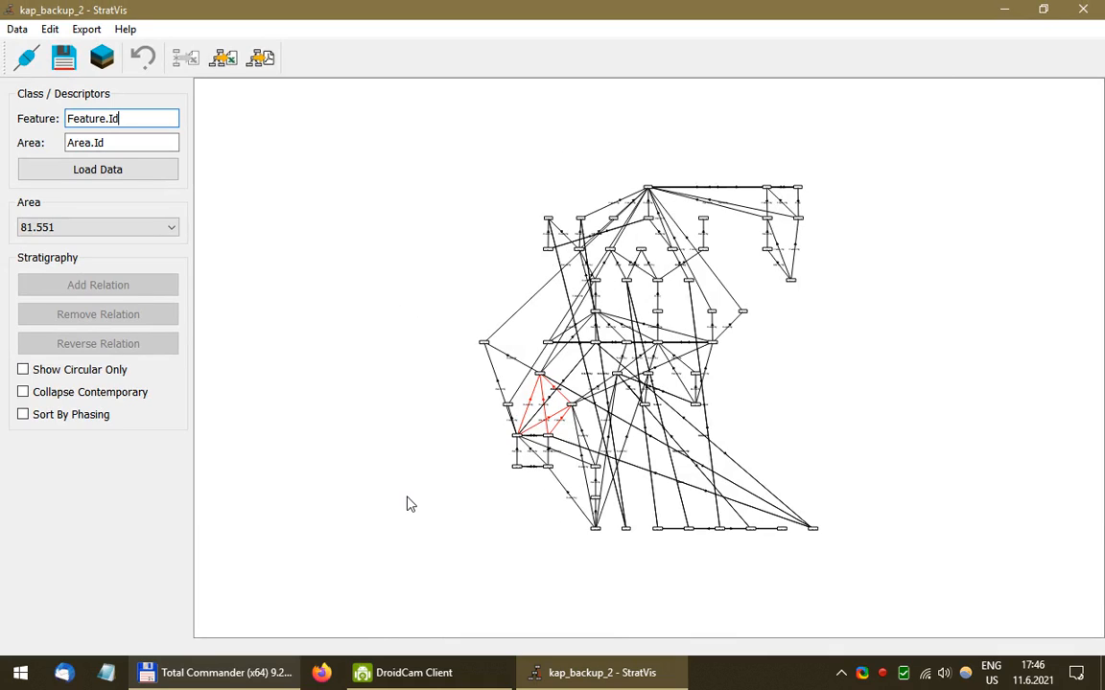
Step: Keep StratVis open and connect it to the recent data source C:/kap_data/kap_backup.pickle
click(1089, 9)
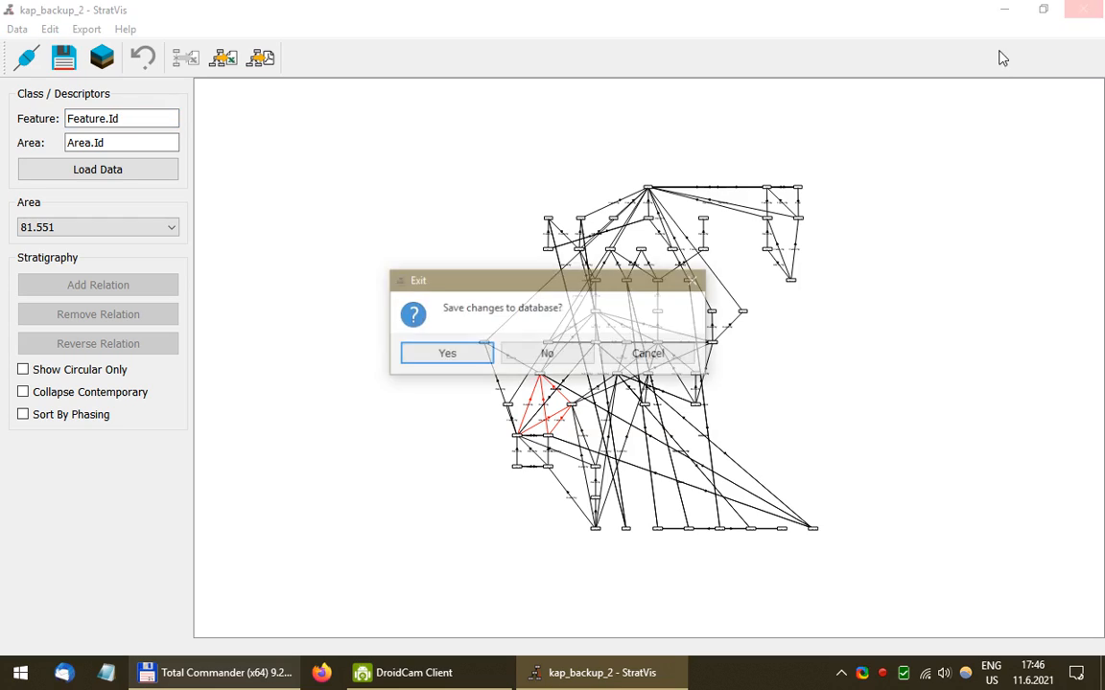
click(633, 358)
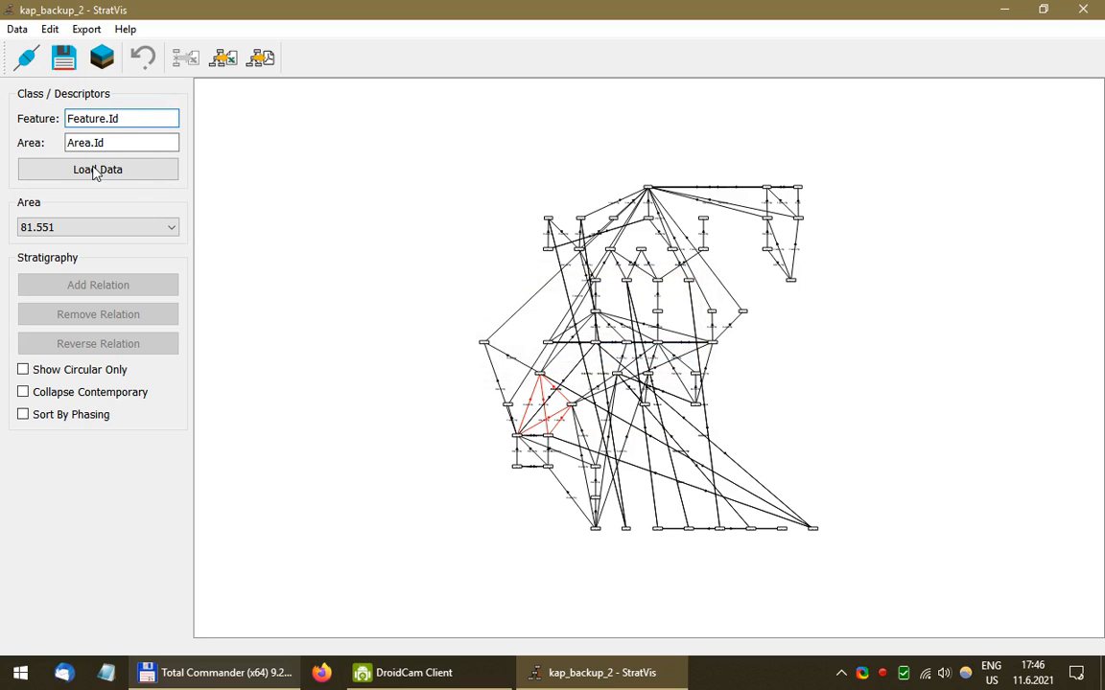
click(23, 57)
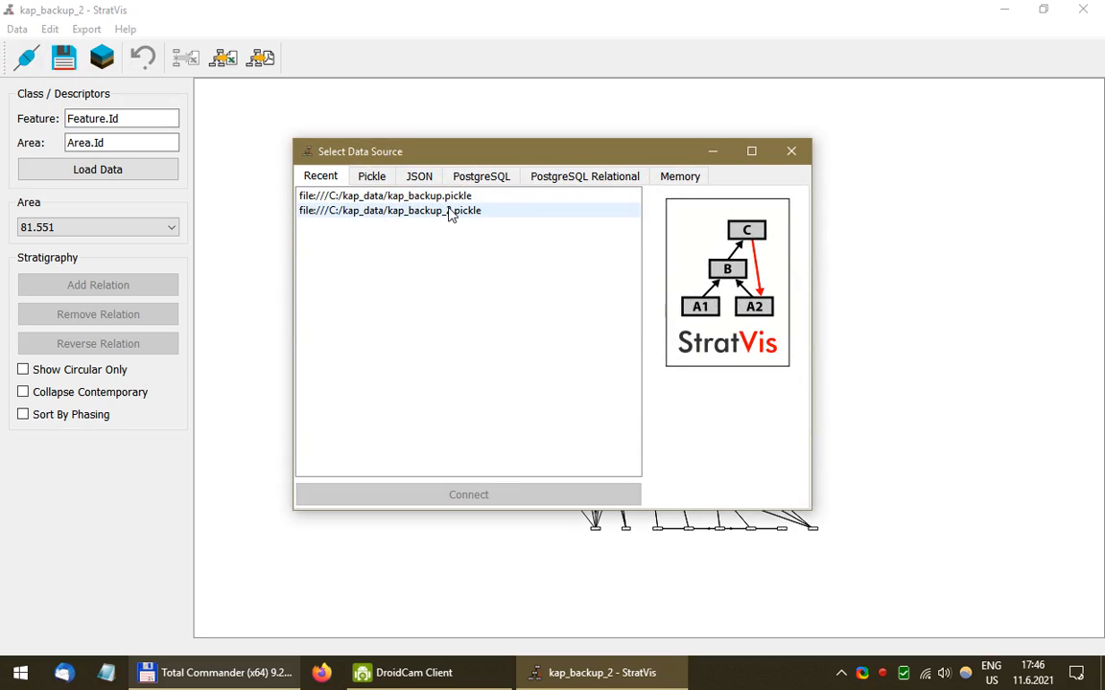
drag(524, 154, 522, 223)
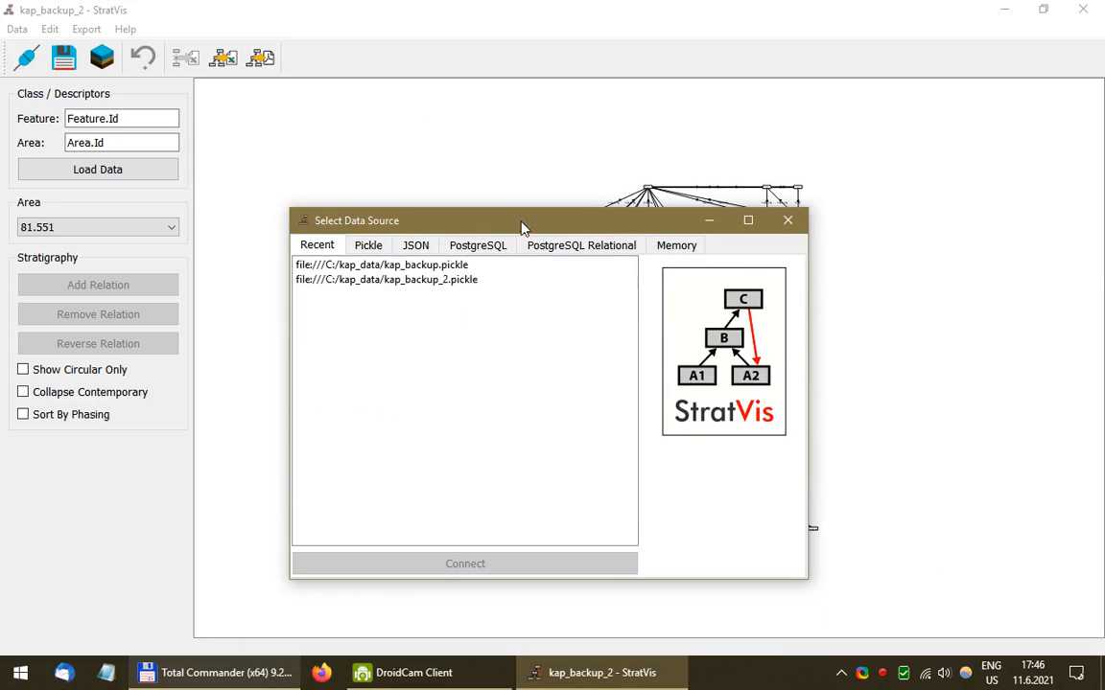
click(451, 265)
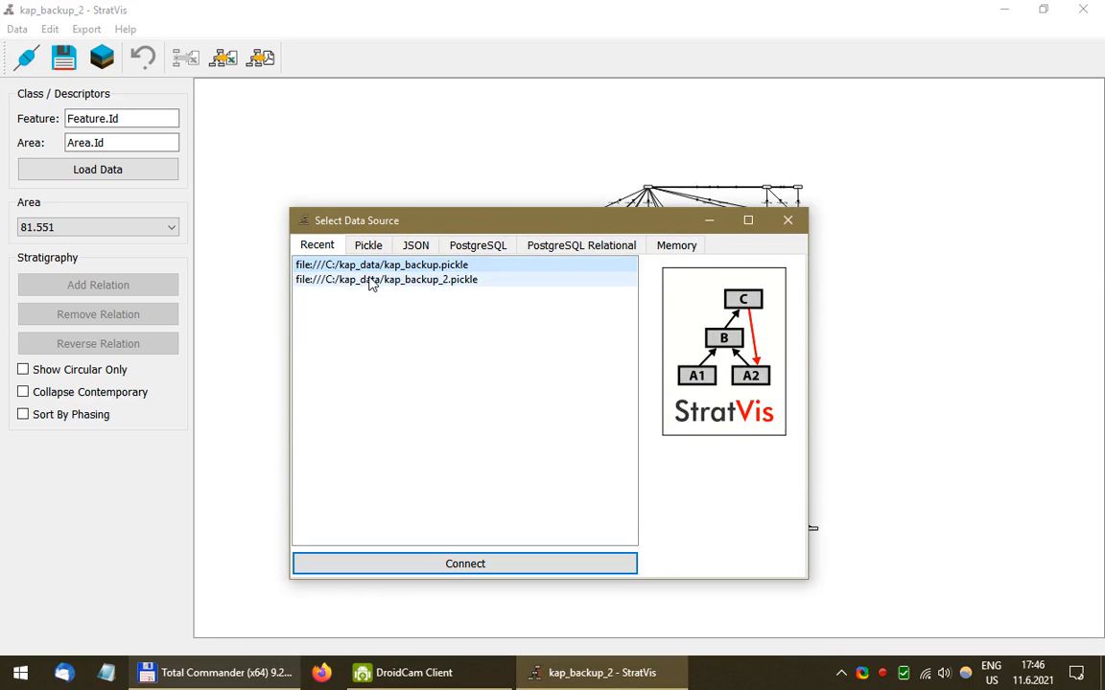
click(426, 285)
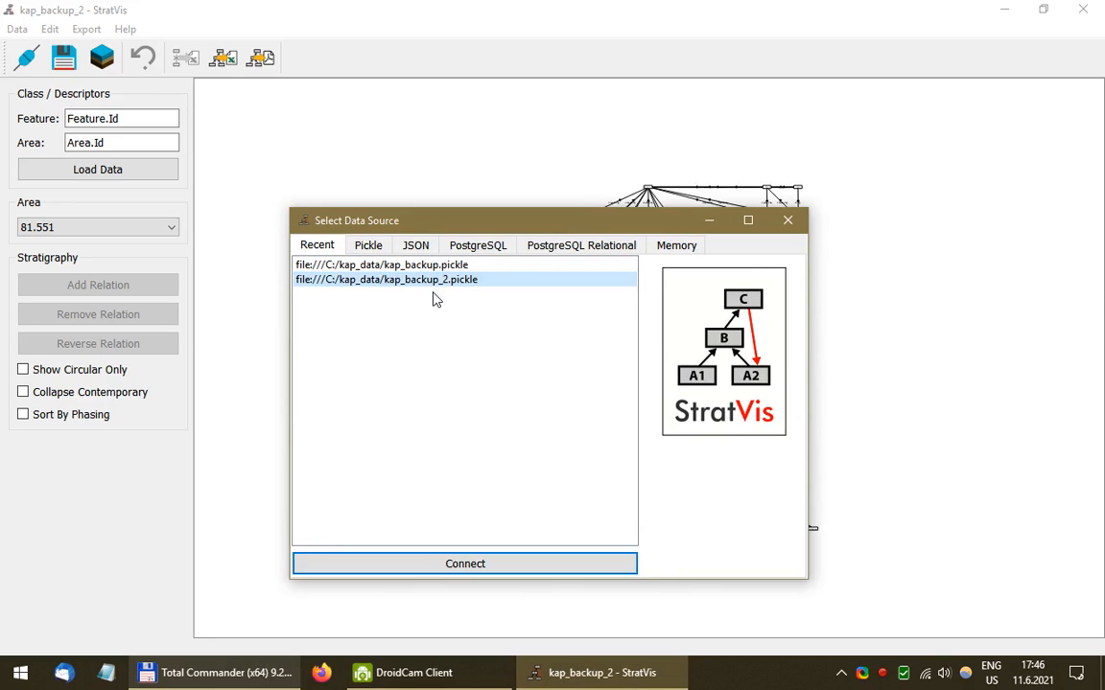
click(432, 264)
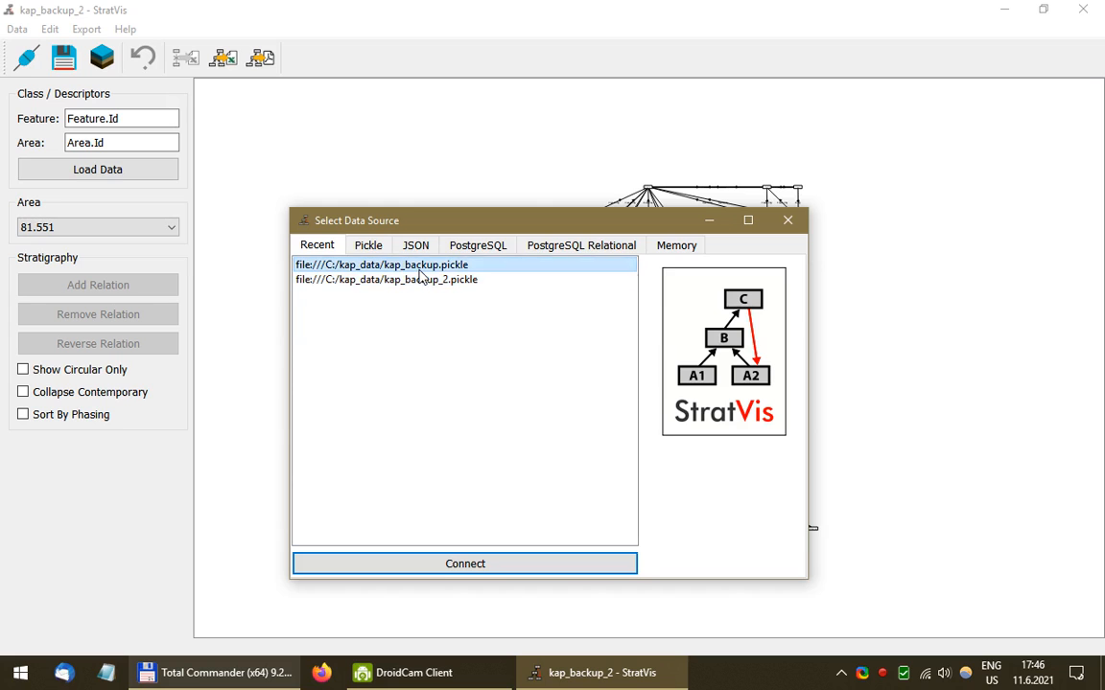
click(465, 566)
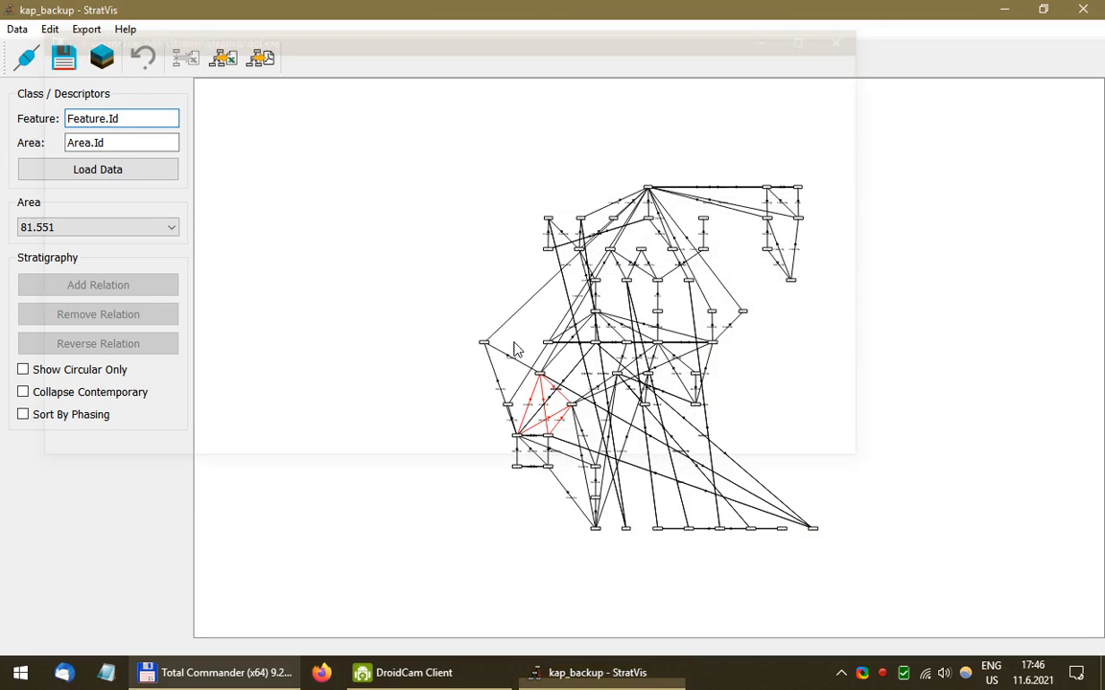
Step: Remove the two red circular relations that run from the two lower nodes up to the top node of the red group
scroll(561, 317, up, 3)
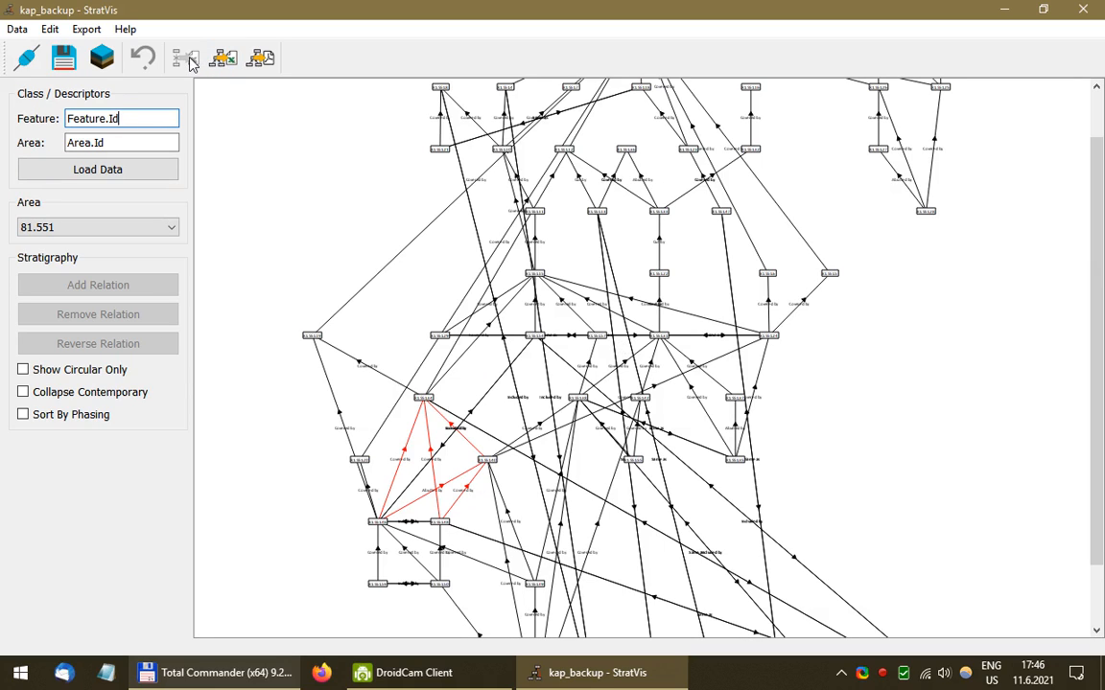
click(435, 460)
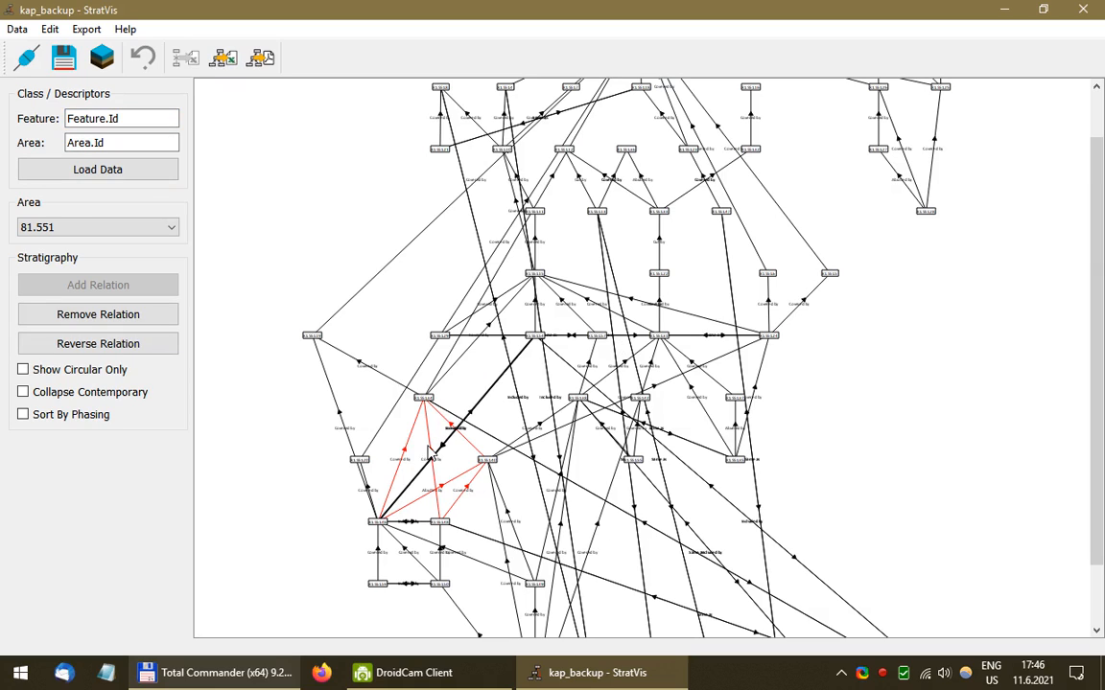
click(429, 451)
click(86, 316)
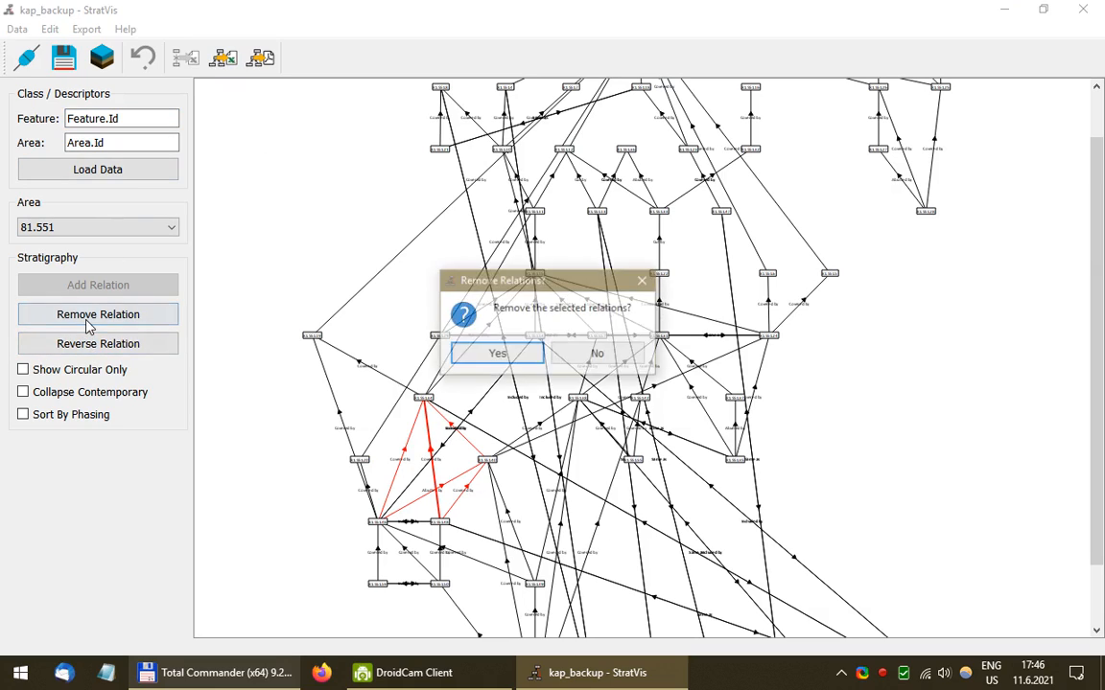
click(496, 353)
click(371, 408)
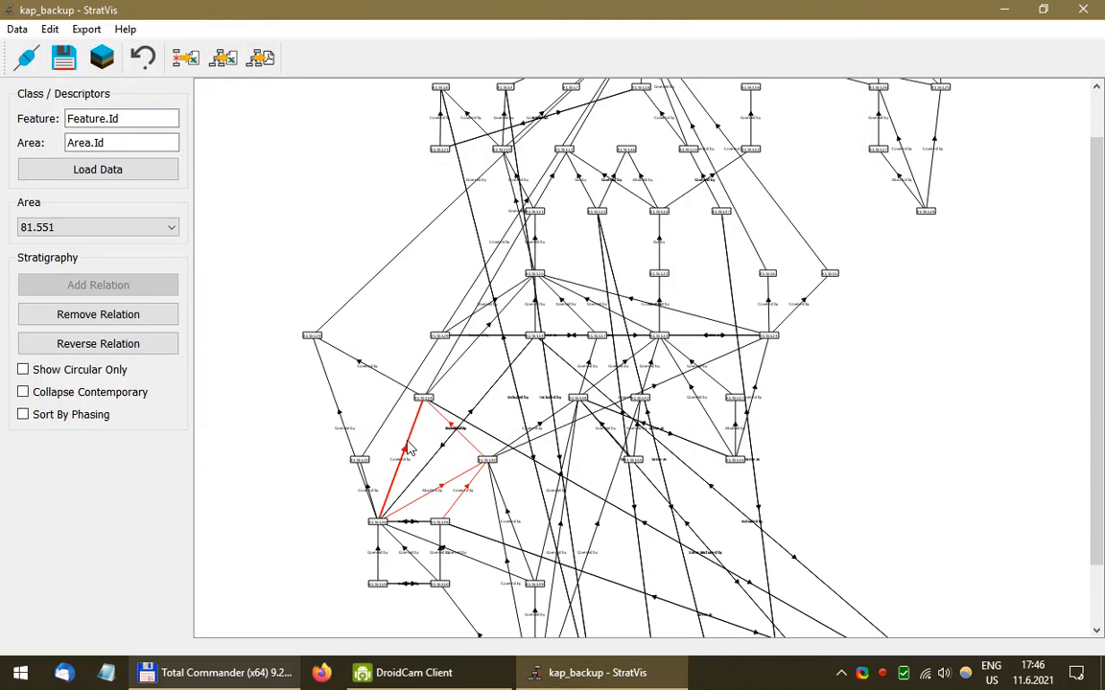
click(91, 316)
click(495, 353)
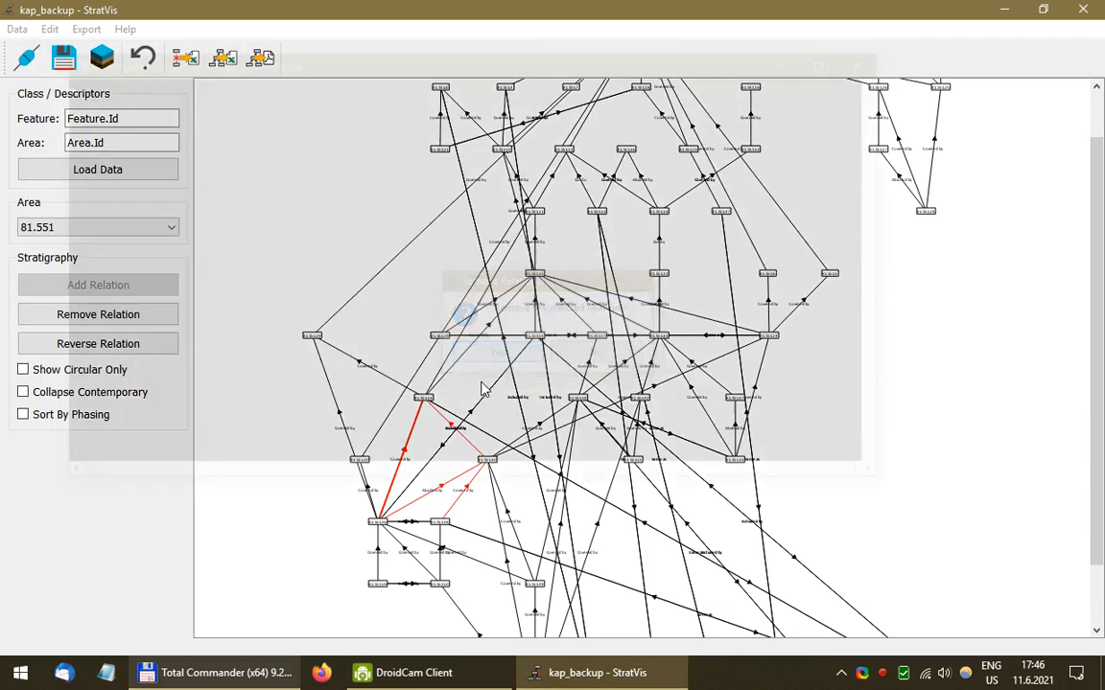
Step: Remove the red relation between the group's lower-left and right-hand nodes, and reverse the one between its lower-right and right-hand nodes
click(439, 490)
click(50, 315)
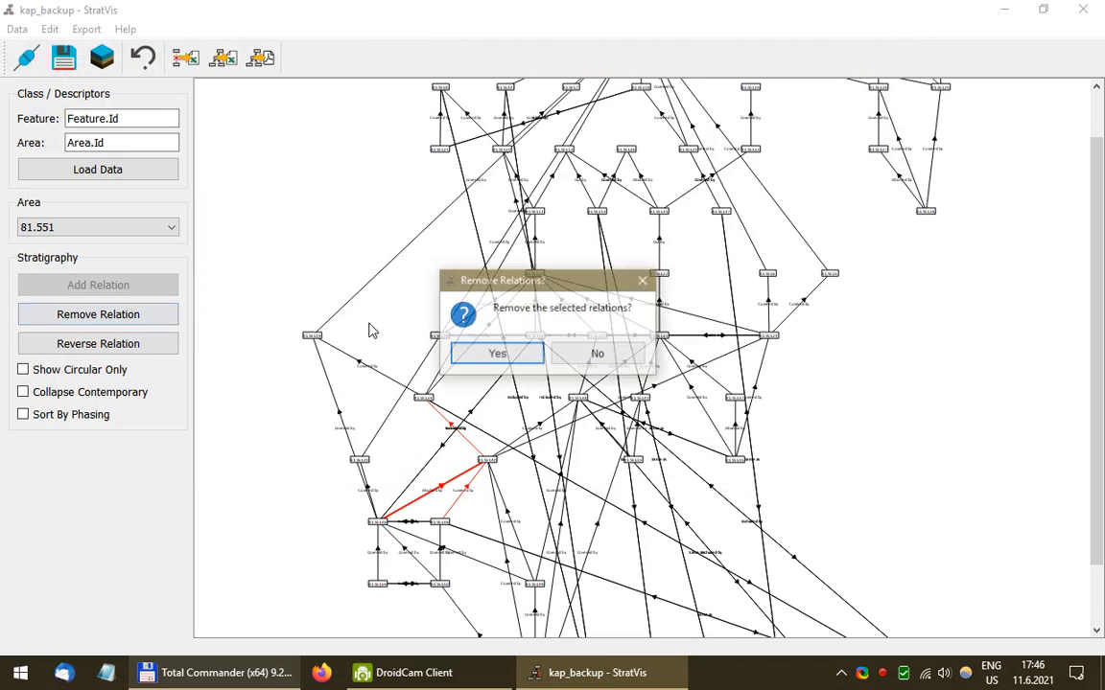
click(498, 354)
click(465, 491)
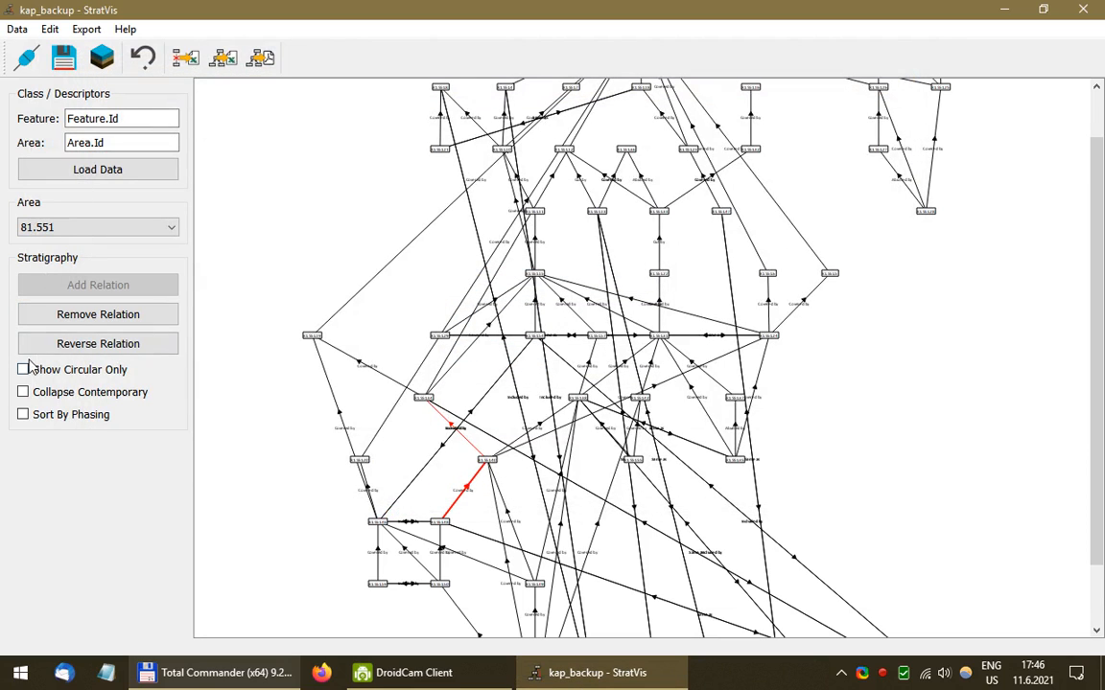
click(113, 343)
scroll(460, 441, down, 3)
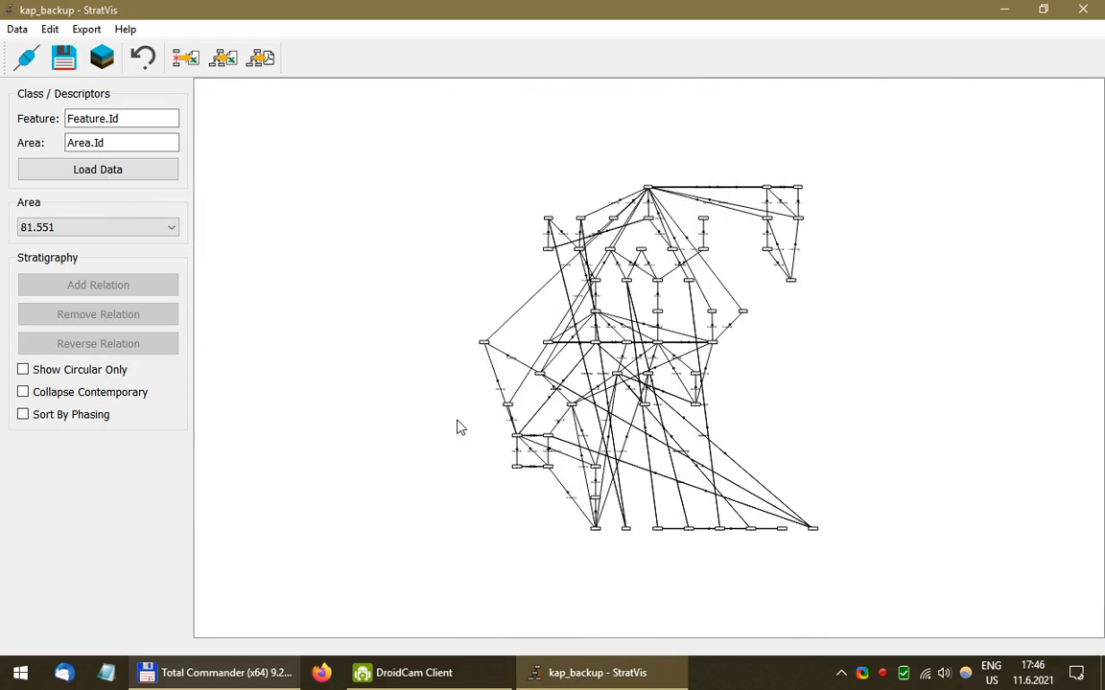